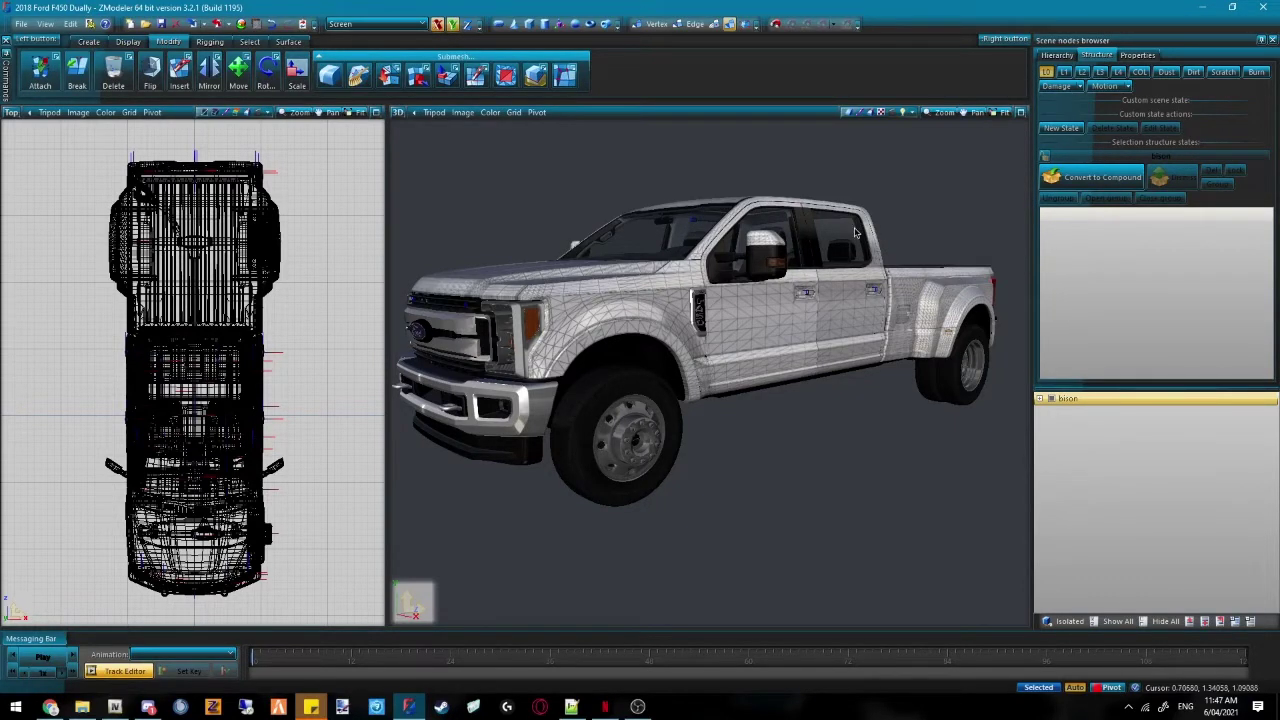
Hide all of the truck's objects and show only windscreen and windscreen_r
{"action": "scroll", "coordinate": [662, 380], "scroll_direction": "down", "scroll_amount": 1}
{"action": "middle_click_drag", "start_coordinate": [510, 392], "coordinate": [595, 355]}
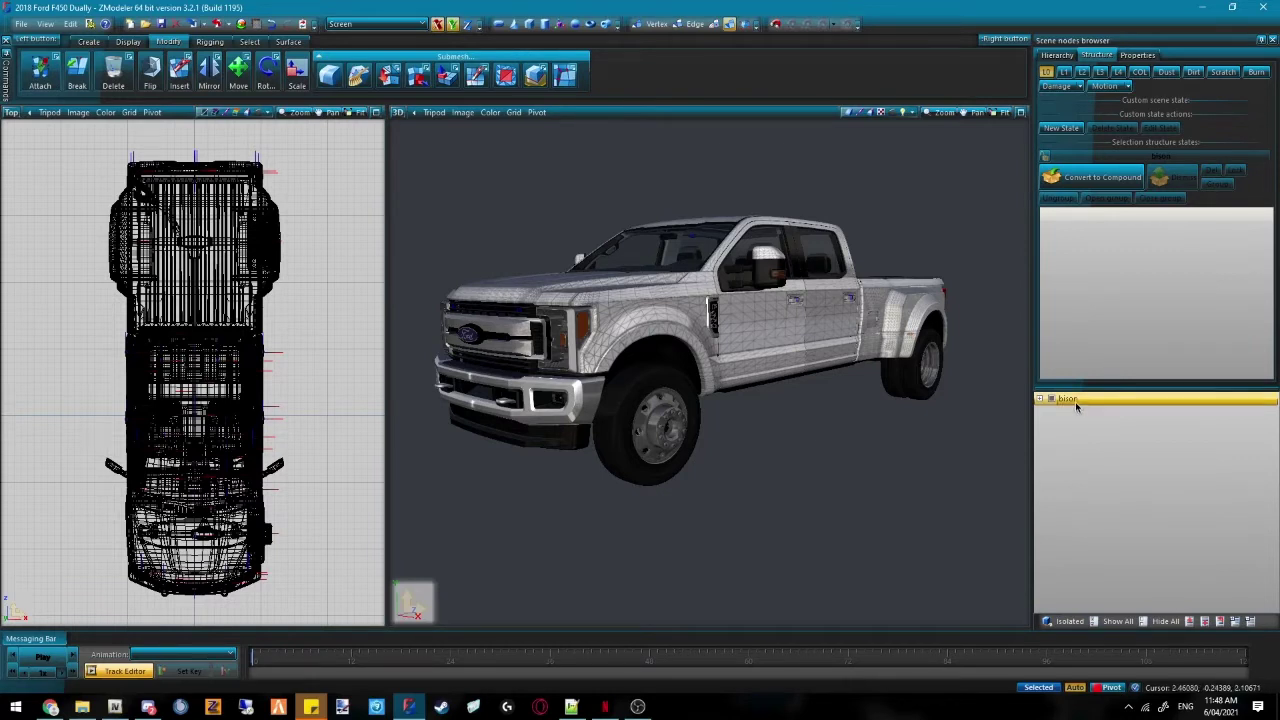
{"action": "left_click", "coordinate": [1040, 399]}
{"action": "left_click", "coordinate": [1051, 412]}
{"action": "left_click", "coordinate": [1163, 621]}
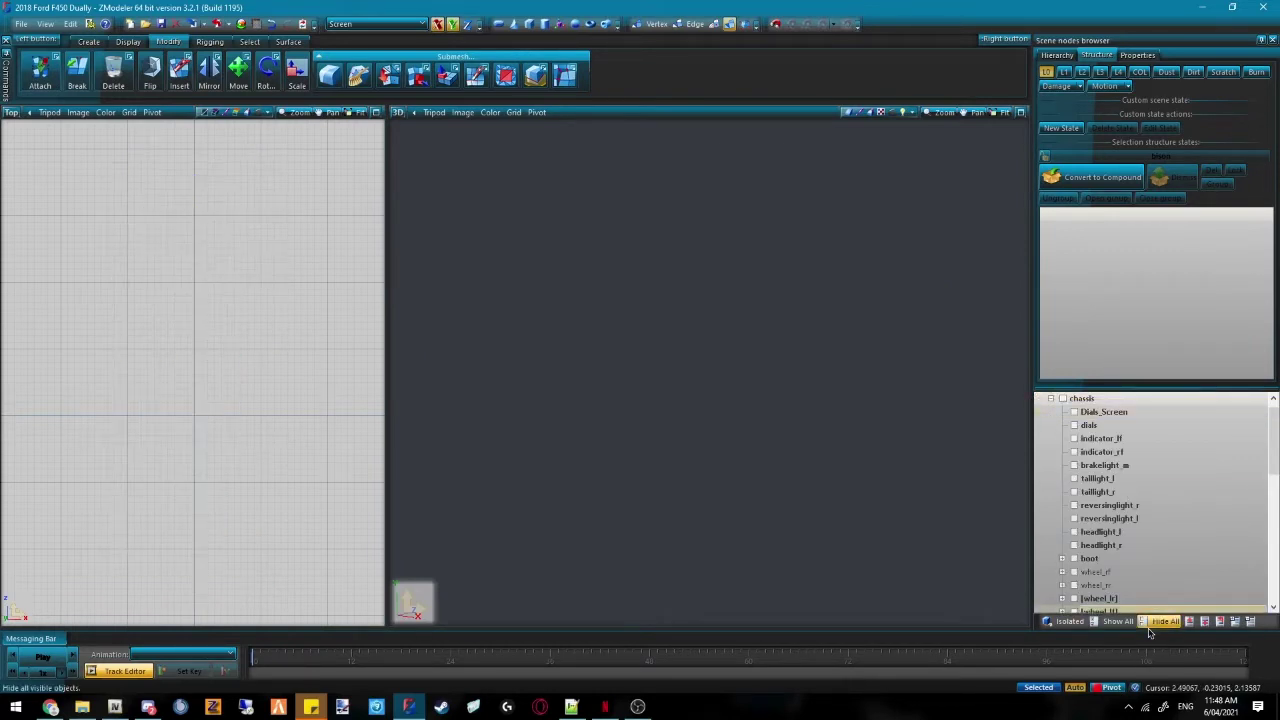
{"action": "scroll", "coordinate": [1110, 450], "scroll_direction": "down", "scroll_amount": 6}
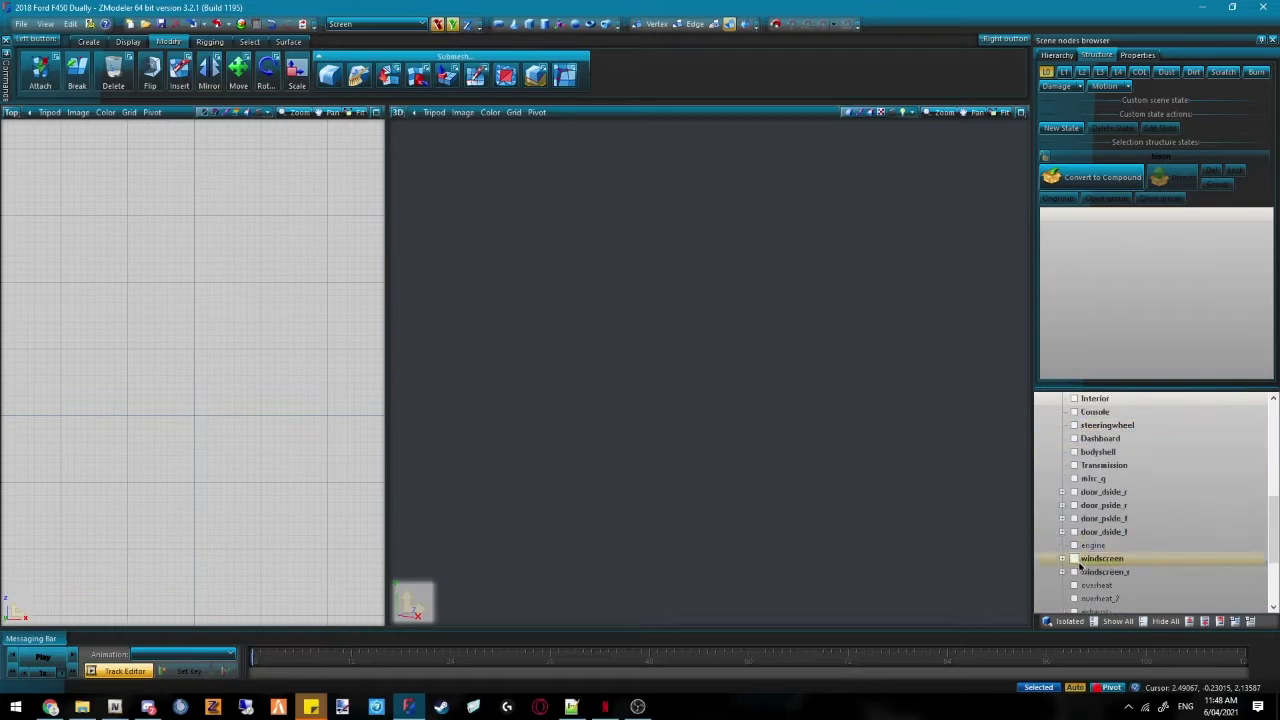
{"action": "left_click", "coordinate": [1075, 559]}
{"action": "left_click", "coordinate": [1075, 572]}
{"action": "middle_click_drag", "start_coordinate": [750, 300], "coordinate": [733, 300]}
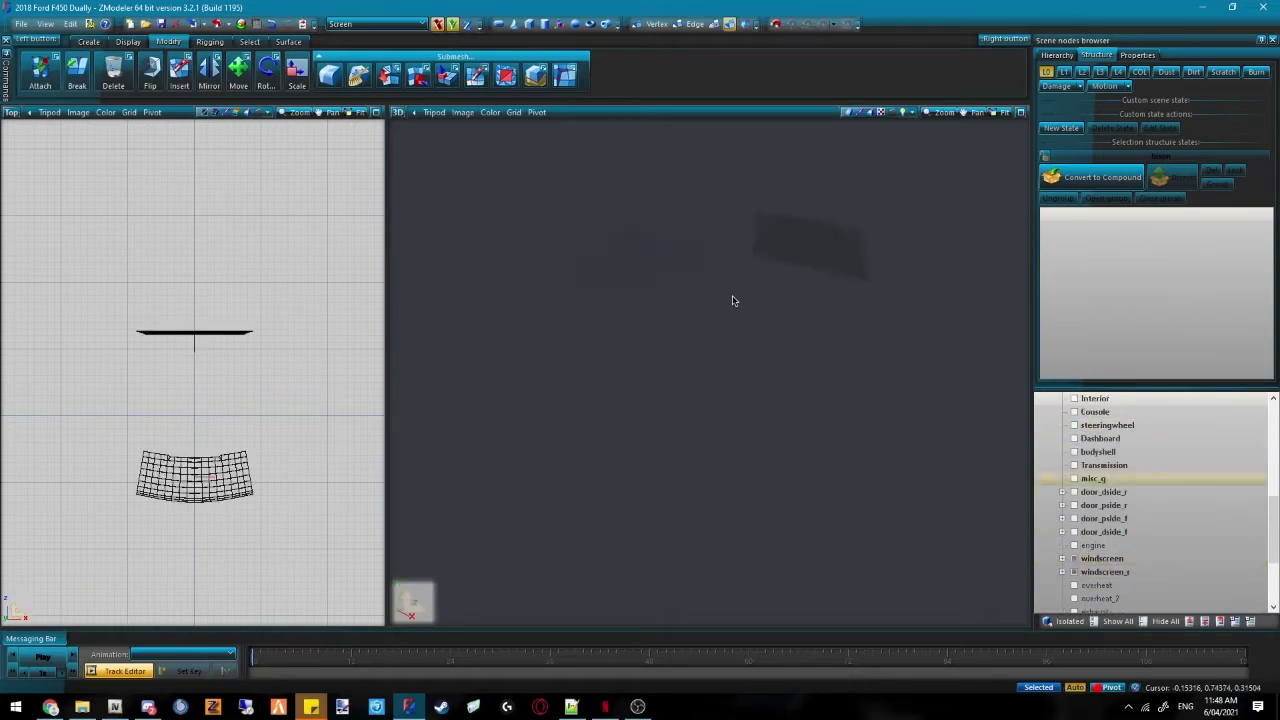
Show the window objects nested under the four front and rear doors
{"action": "left_click", "coordinate": [1062, 532]}
{"action": "left_click", "coordinate": [1086, 545]}
{"action": "left_click", "coordinate": [1062, 519]}
{"action": "left_click", "coordinate": [1074, 532]}
{"action": "left_click", "coordinate": [1074, 532]}
{"action": "left_click", "coordinate": [1062, 505]}
{"action": "left_click", "coordinate": [1086, 518]}
{"action": "left_click", "coordinate": [1062, 492]}
{"action": "left_click", "coordinate": [1086, 505]}
{"action": "middle_click_drag", "start_coordinate": [883, 446], "coordinate": [780, 440]}
Create a new material with the GTAV vehicle_vehglass preset and name it window_template
{"action": "left_click", "coordinate": [241, 23]}
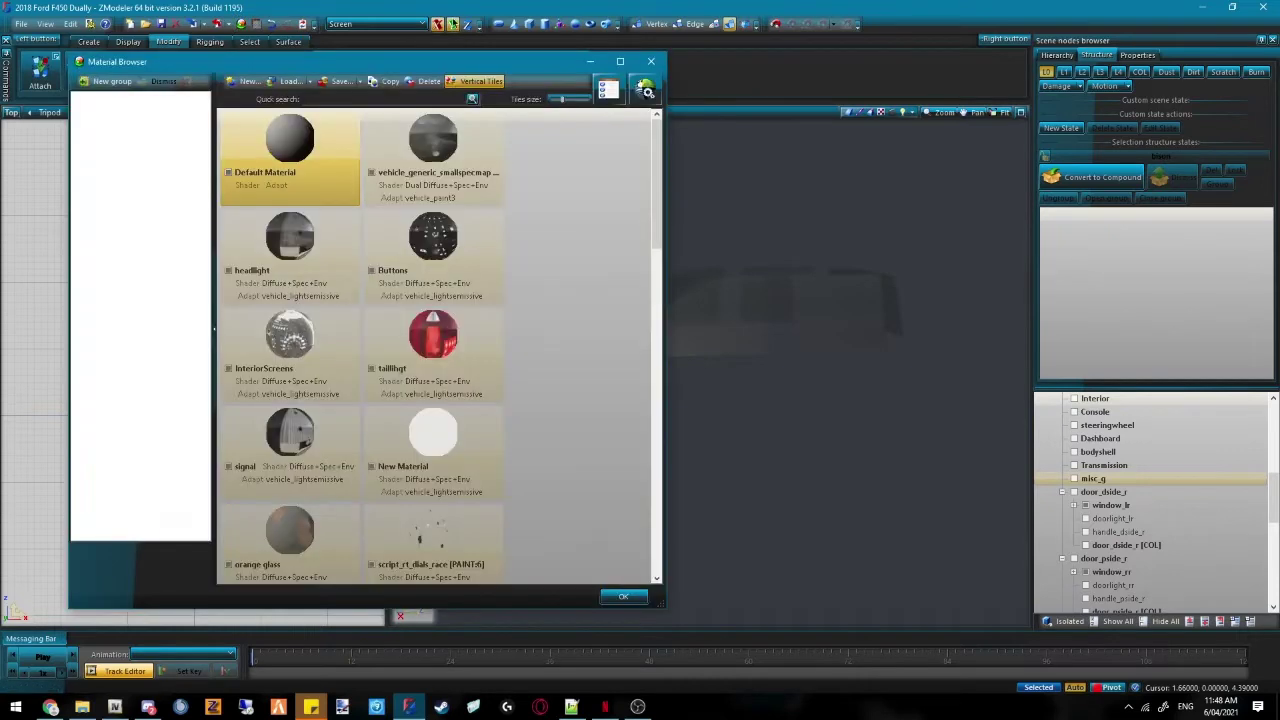
{"action": "left_click", "coordinate": [246, 82]}
{"action": "left_click", "coordinate": [646, 92]}
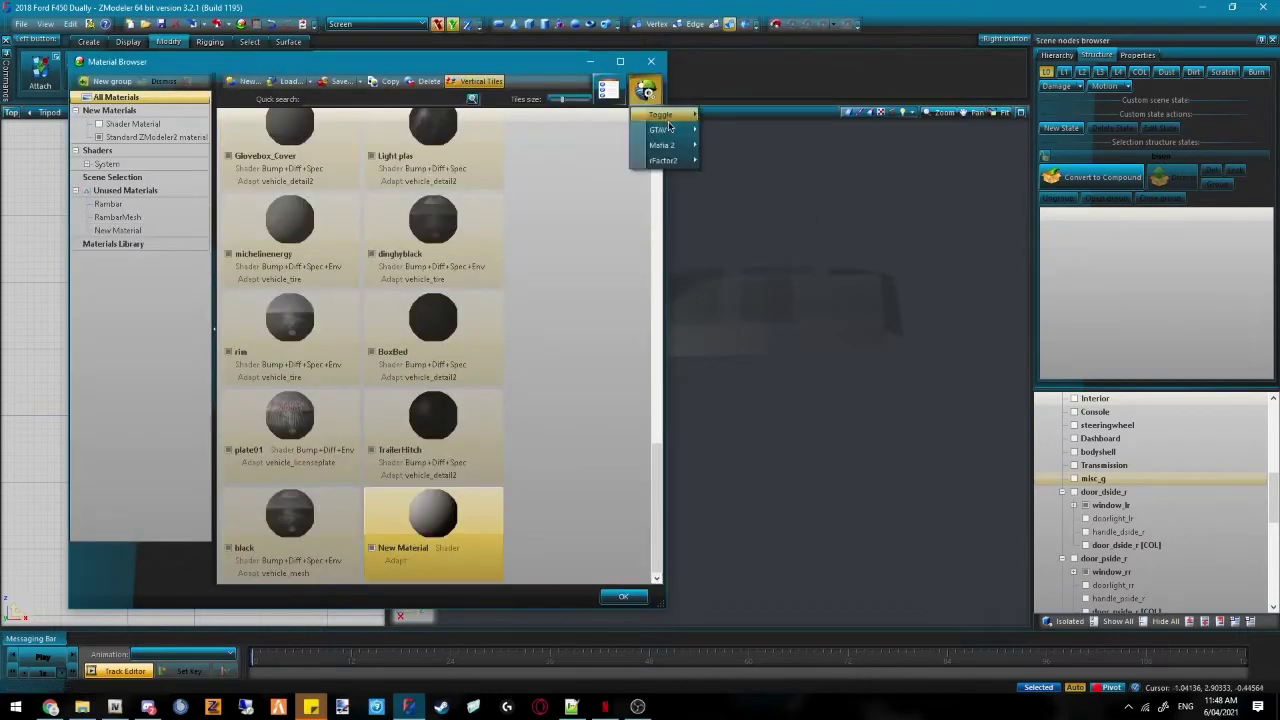
{"action": "mouse_move", "coordinate": [658, 130]}
{"action": "mouse_move", "coordinate": [746, 222]}
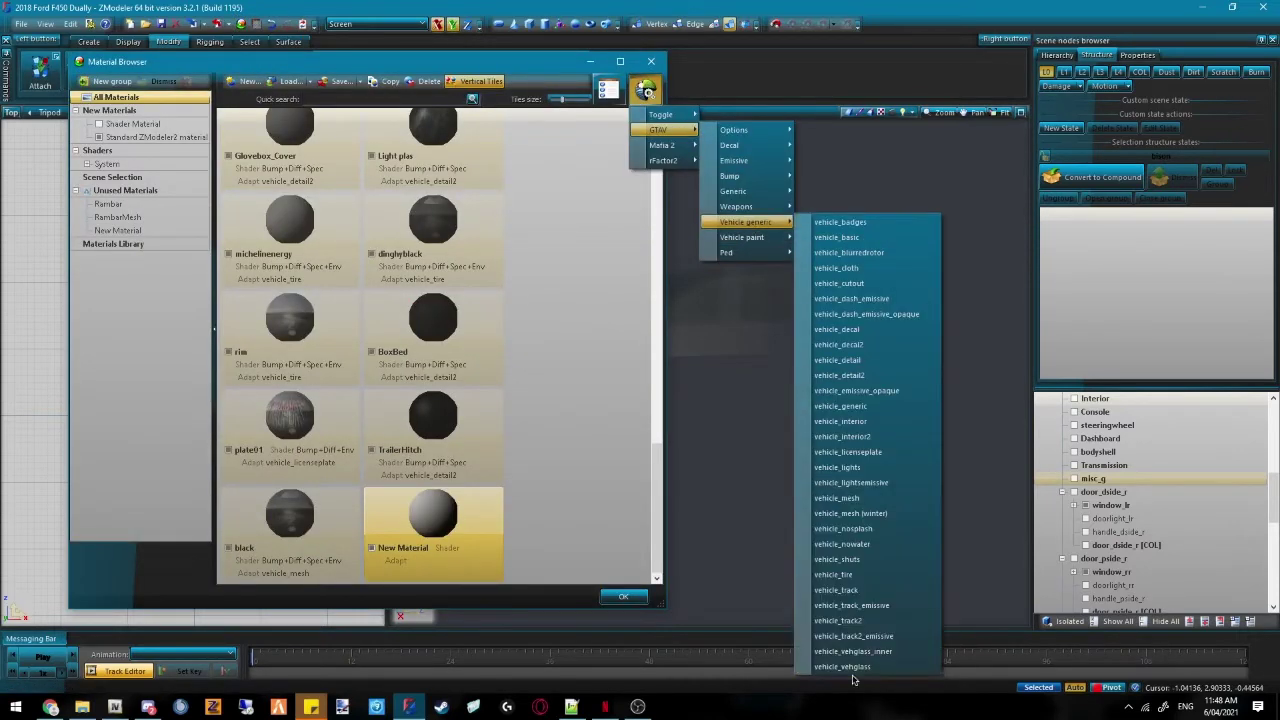
{"action": "left_click", "coordinate": [847, 666]}
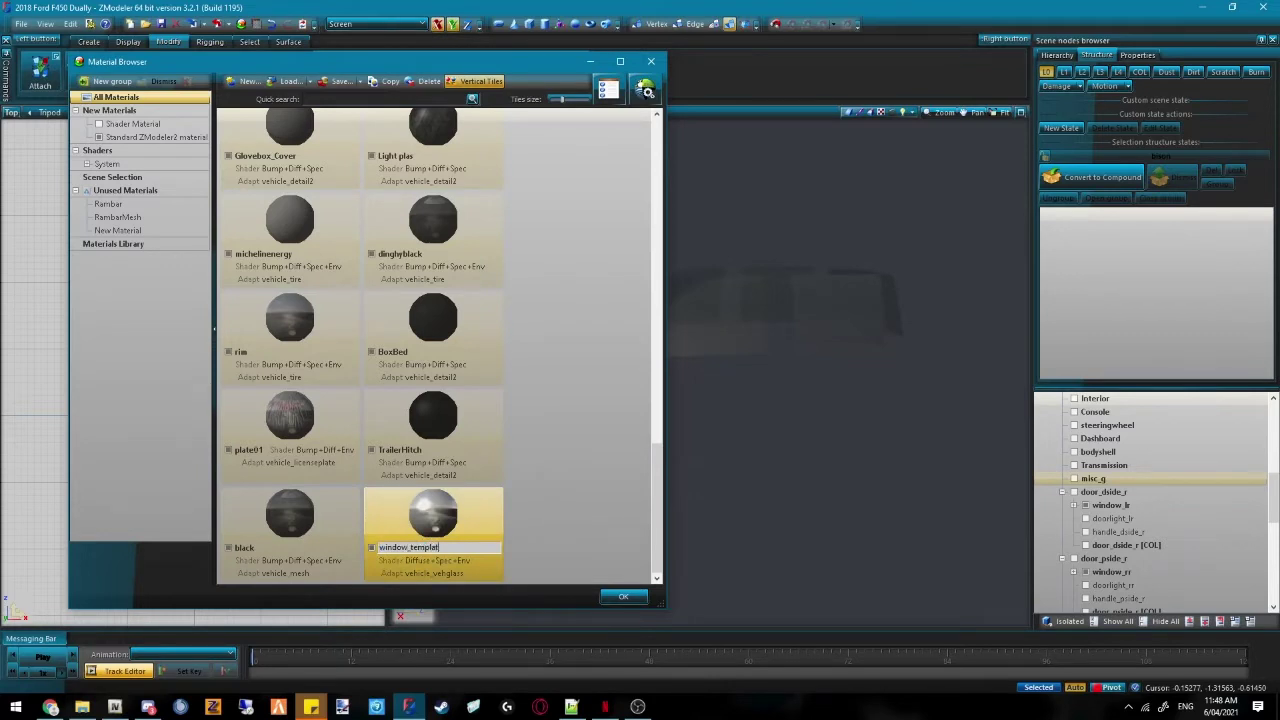
{"action": "type", "text": "e"}
{"action": "key", "text": "Return"}
Assign the vehicle_genericmud_car.png texture to the window_template material and review its remaining texture layers
{"action": "double_click", "coordinate": [458, 527]}
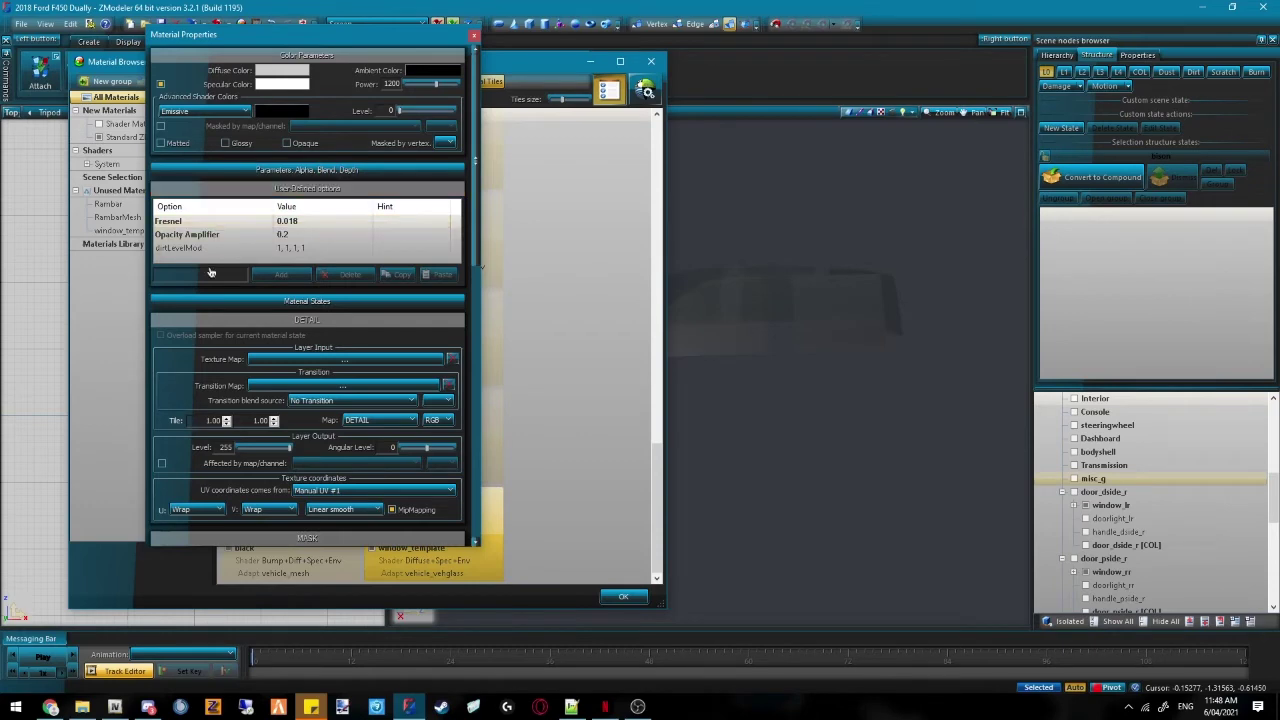
{"action": "left_click", "coordinate": [284, 276]}
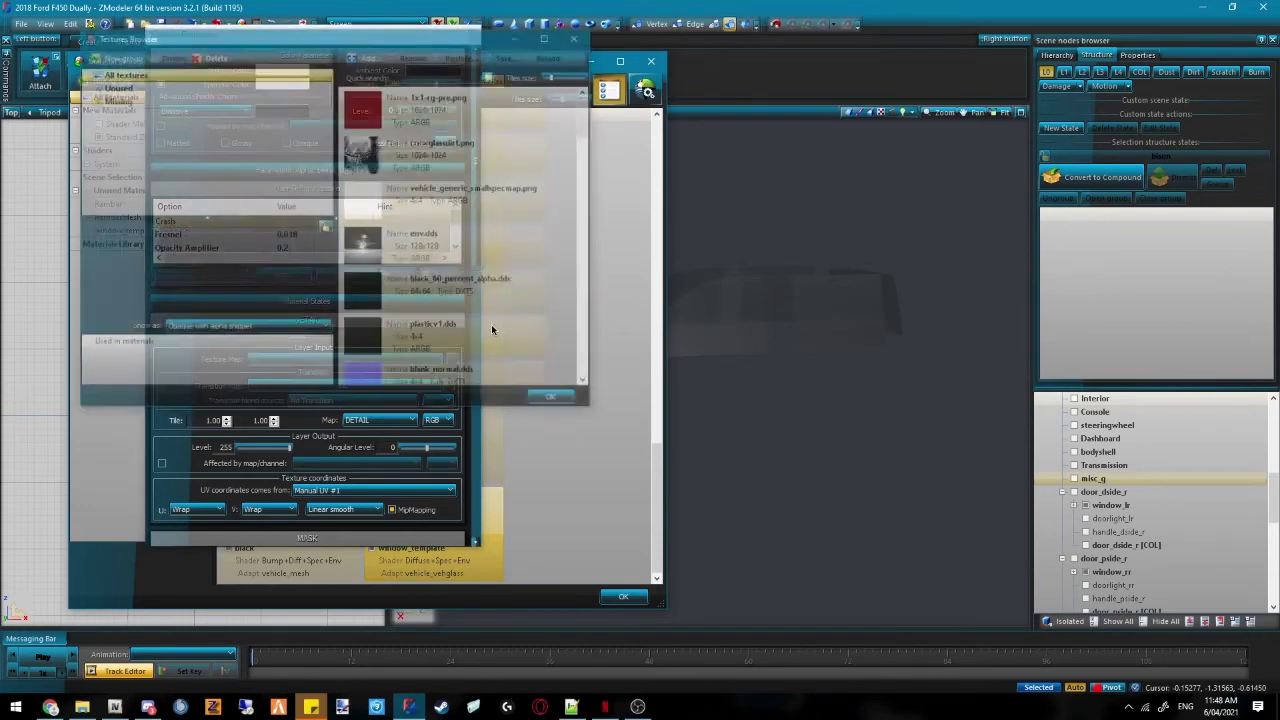
{"action": "key", "text": "v"}
{"action": "key", "text": "v"}
{"action": "key", "text": "v"}
{"action": "key", "text": "v"}
{"action": "key", "text": "v"}
{"action": "key", "text": "v"}
{"action": "key", "text": "v"}
{"action": "key", "text": "v"}
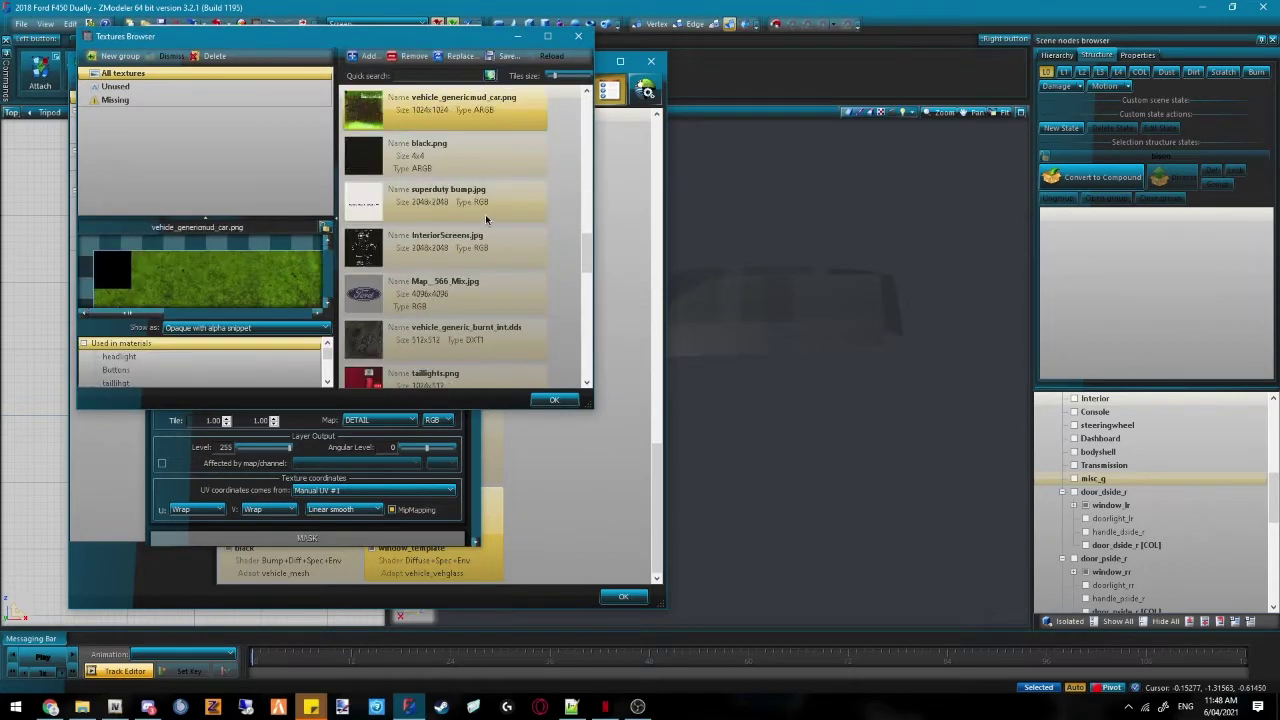
{"action": "double_click", "coordinate": [469, 111]}
{"action": "left_click_drag", "start_coordinate": [481, 208], "coordinate": [455, 497]}
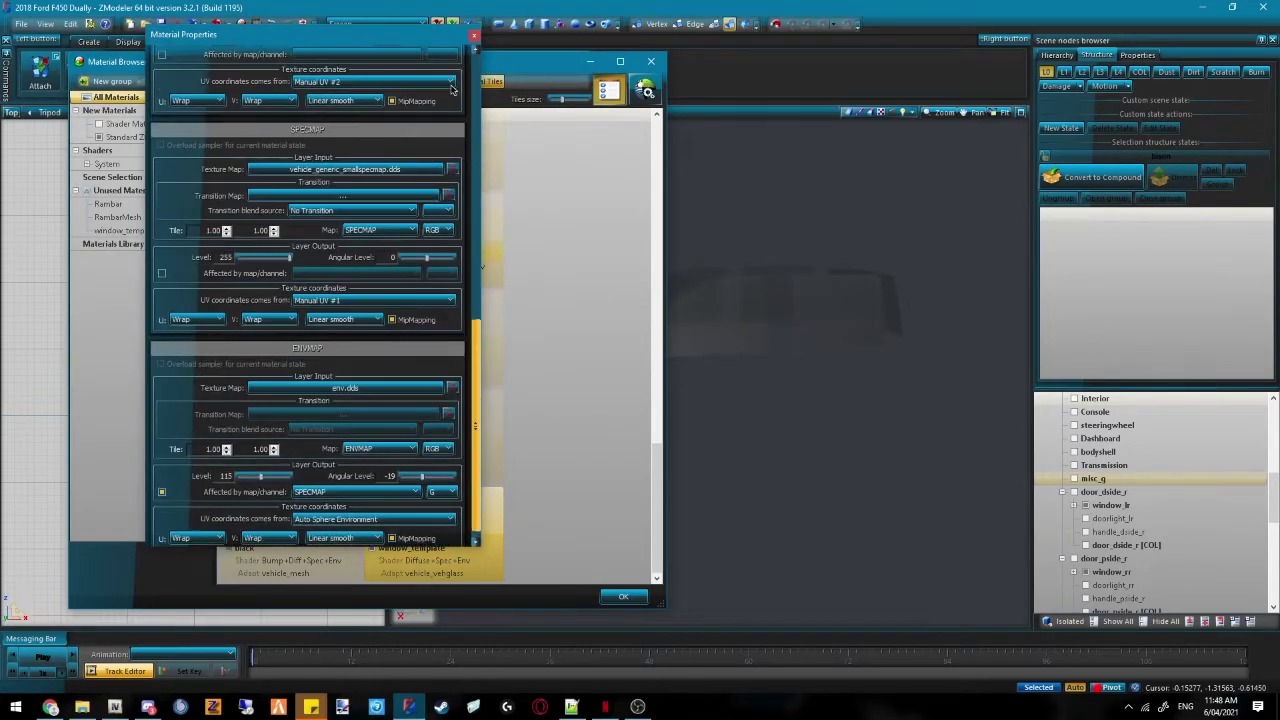
{"action": "left_click", "coordinate": [475, 36]}
Select all the visible window objects and check which materials the scene selection uses
{"action": "left_click_drag", "start_coordinate": [294, 556], "coordinate": [91, 243]}
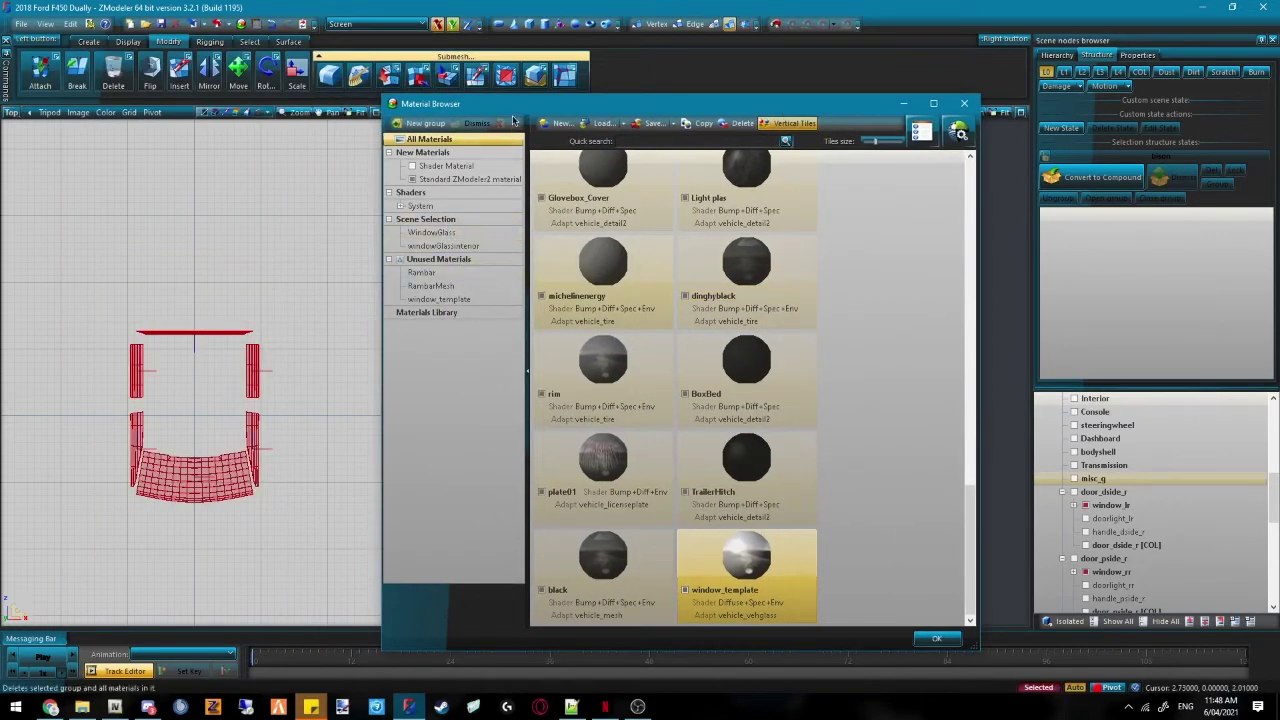
{"action": "left_click_drag", "start_coordinate": [493, 108], "coordinate": [197, 106]}
{"action": "middle_click_drag", "start_coordinate": [735, 236], "coordinate": [950, 335]}
{"action": "left_click_drag", "start_coordinate": [443, 557], "coordinate": [205, 224]}
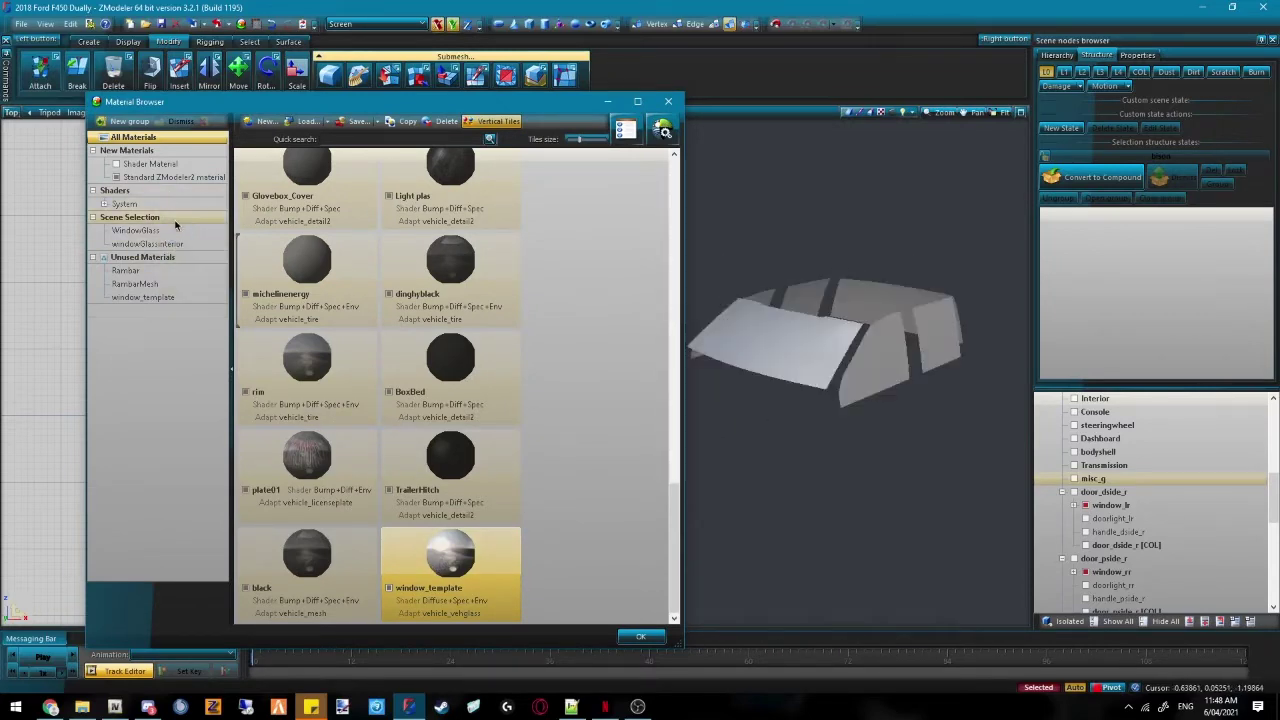
{"action": "left_click", "coordinate": [668, 102]}
Set the top viewport to UV Mapper and the 3D viewport to Perspective
{"action": "middle_click_drag", "start_coordinate": [716, 367], "coordinate": [590, 398]}
{"action": "left_click", "coordinate": [11, 112]}
{"action": "left_click", "coordinate": [42, 266]}
{"action": "left_click", "coordinate": [398, 112]}
{"action": "left_click", "coordinate": [428, 252]}
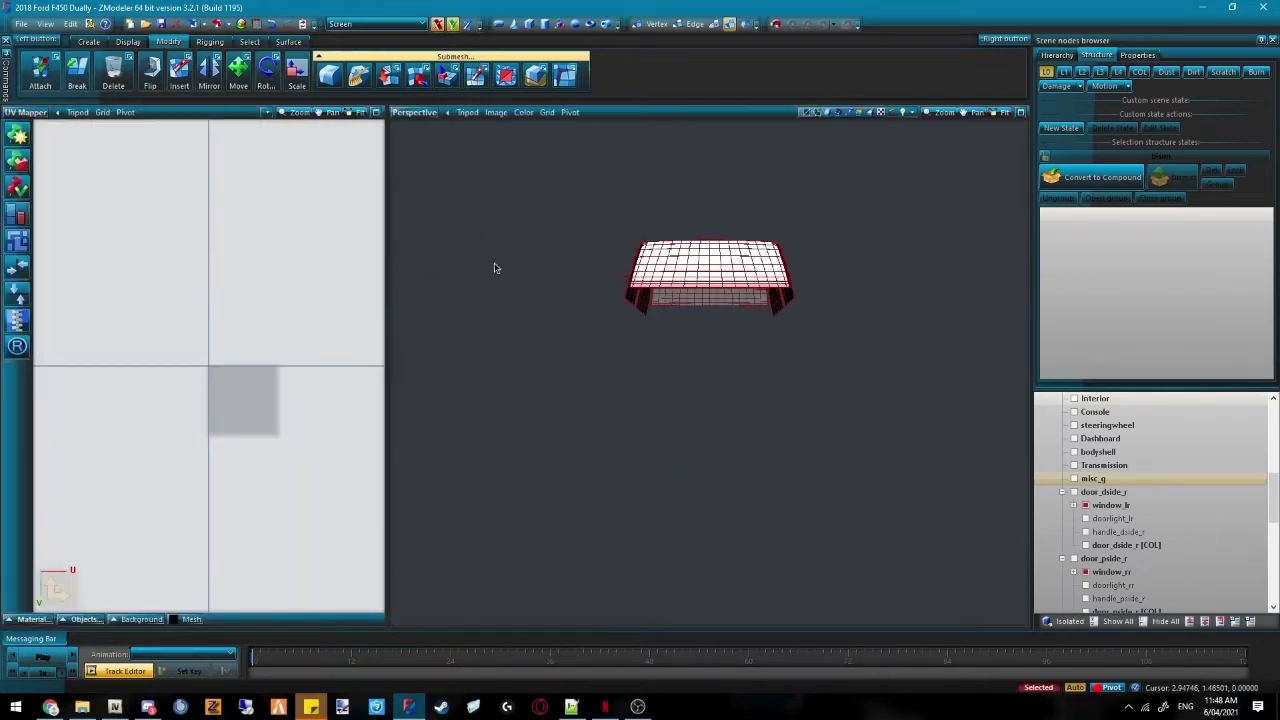
Select the polygons of the front windscreen and the rear window with the Separated selection tool
{"action": "key", "text": "space"}
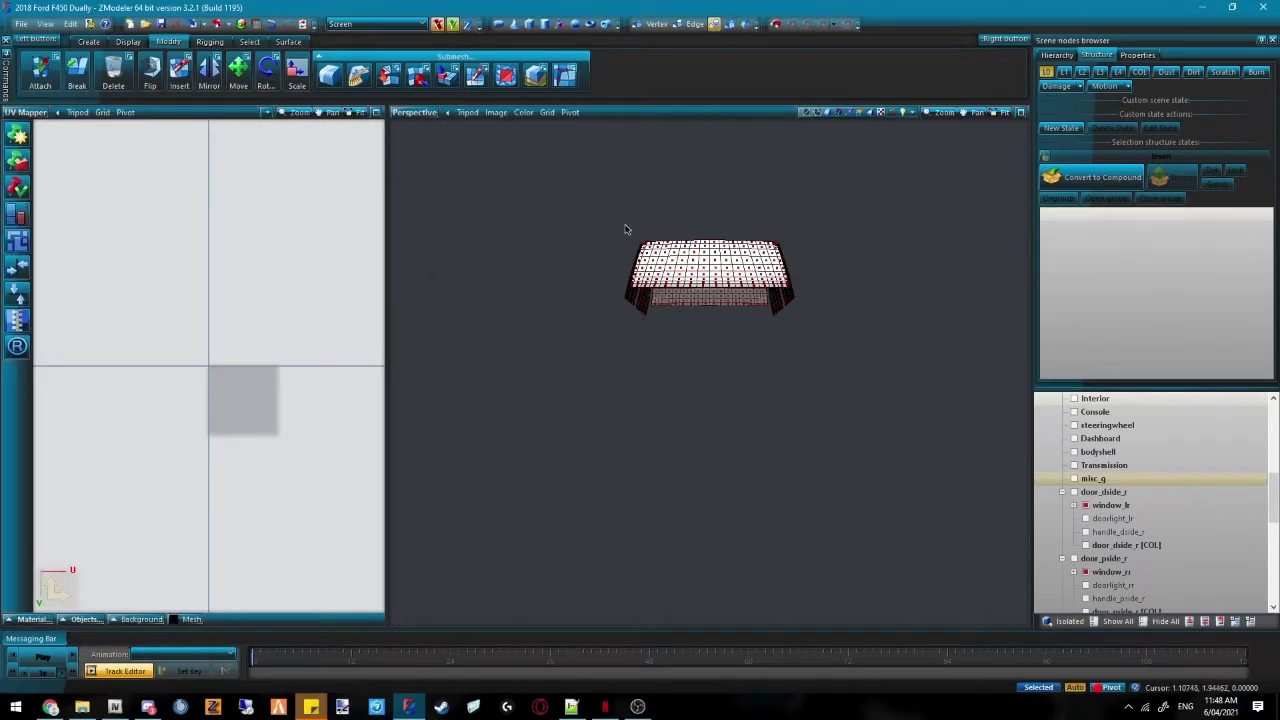
{"action": "middle_click_drag", "start_coordinate": [626, 230], "coordinate": [563, 306]}
{"action": "scroll", "coordinate": [563, 306], "scroll_direction": "up", "scroll_amount": 3}
{"action": "left_click", "coordinate": [252, 42]}
{"action": "right_click", "coordinate": [378, 72]}
{"action": "scroll", "coordinate": [678, 274], "scroll_direction": "up", "scroll_amount": 3}
{"action": "scroll", "coordinate": [660, 225], "scroll_direction": "up", "scroll_amount": 6}
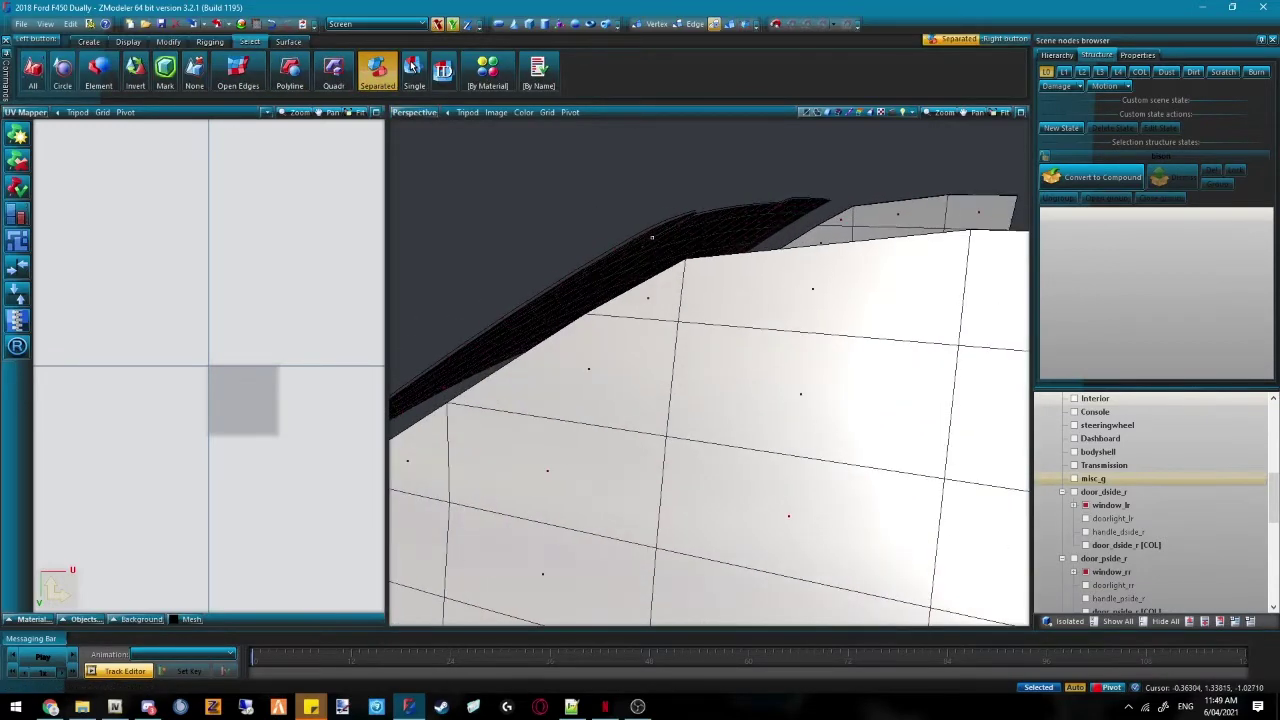
{"action": "middle_click_drag", "start_coordinate": [597, 220], "coordinate": [614, 230]}
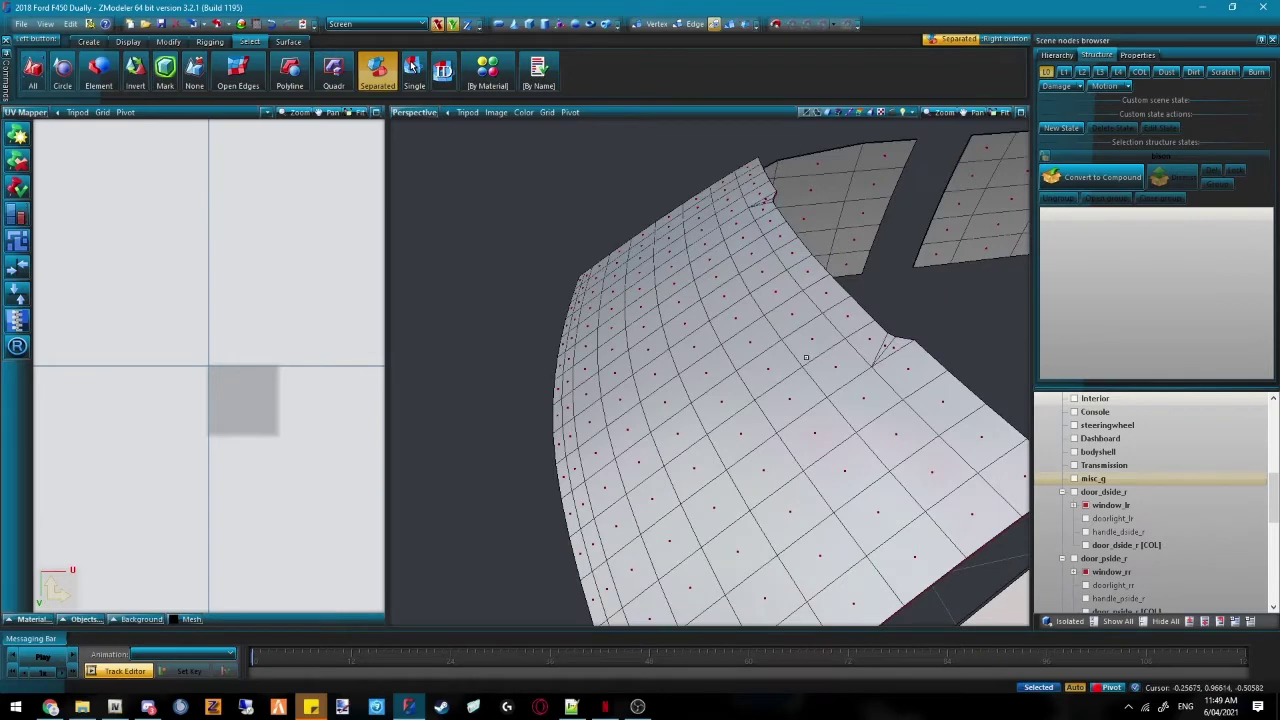
{"action": "scroll", "coordinate": [621, 325], "scroll_direction": "down", "scroll_amount": 3}
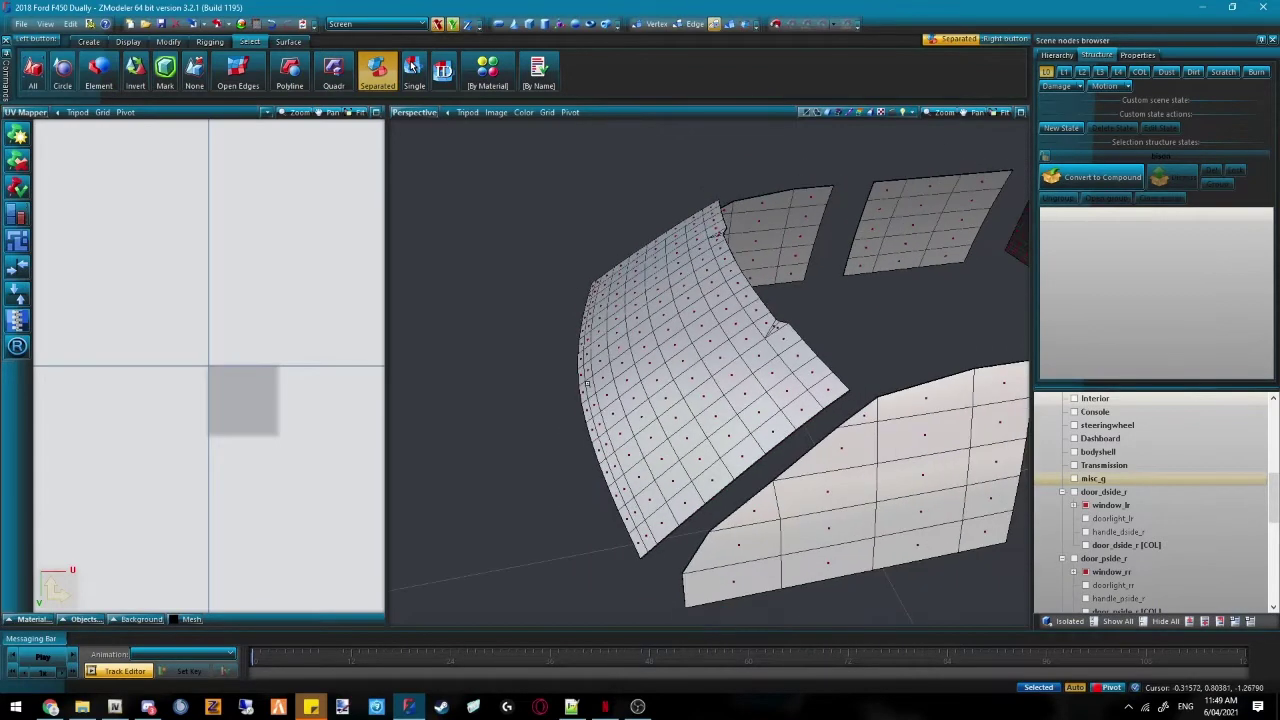
{"action": "middle_click_drag", "start_coordinate": [548, 408], "coordinate": [453, 460]}
{"action": "scroll", "coordinate": [624, 413], "scroll_direction": "down", "scroll_amount": 2}
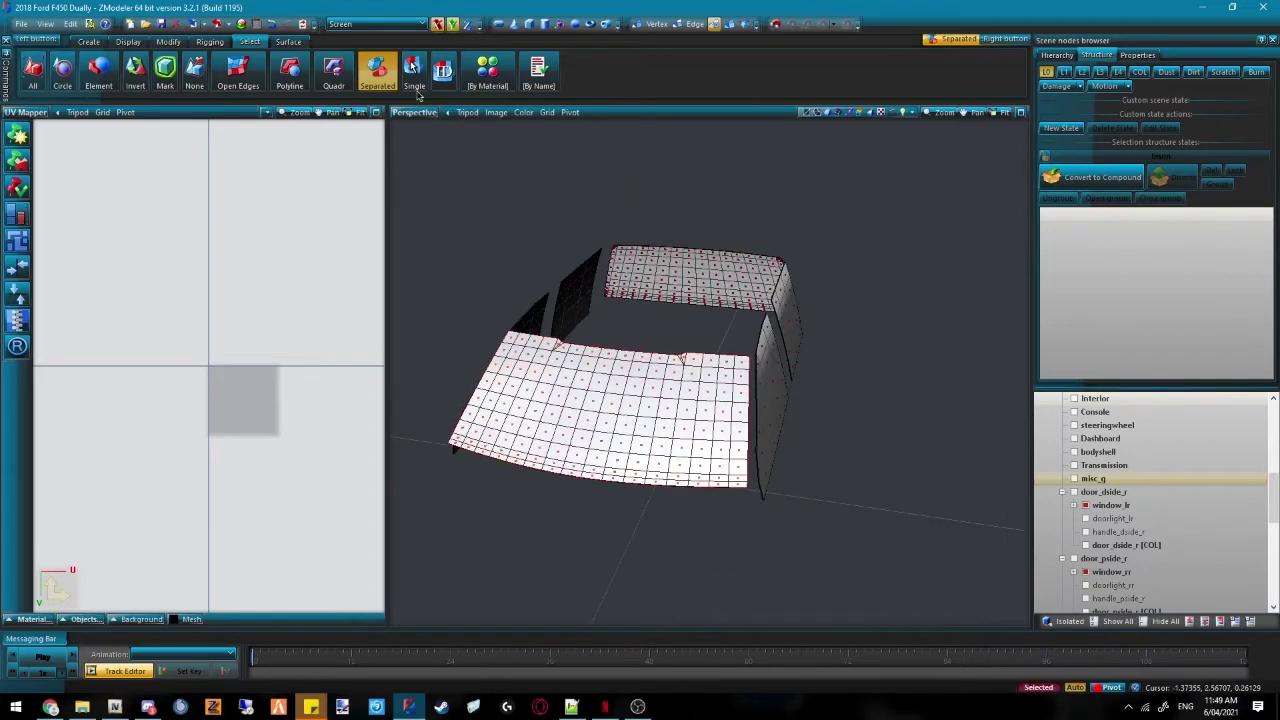
Generate new UV mapping for the selected windscreens from the Front view, forcing it onto the window_template material
{"action": "left_click", "coordinate": [377, 70]}
{"action": "left_click", "coordinate": [421, 117]}
{"action": "left_click", "coordinate": [460, 144]}
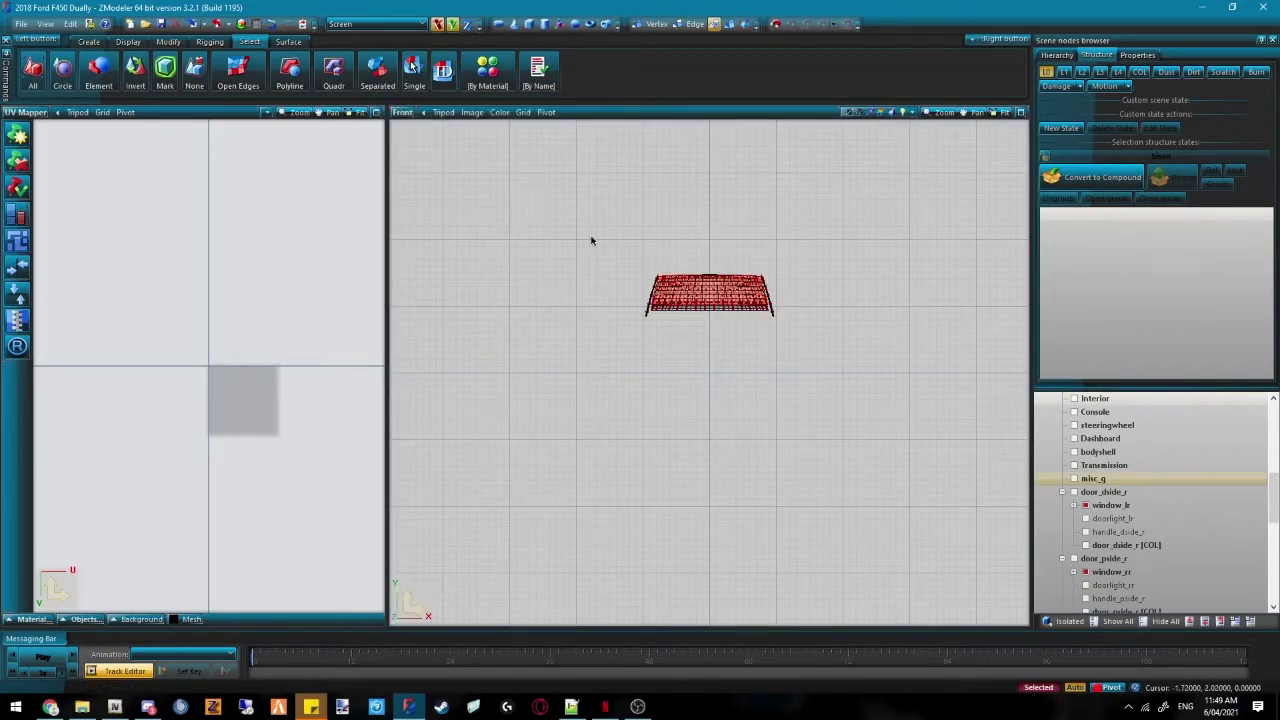
{"action": "right_click", "coordinate": [528, 181]}
{"action": "left_click", "coordinate": [626, 205]}
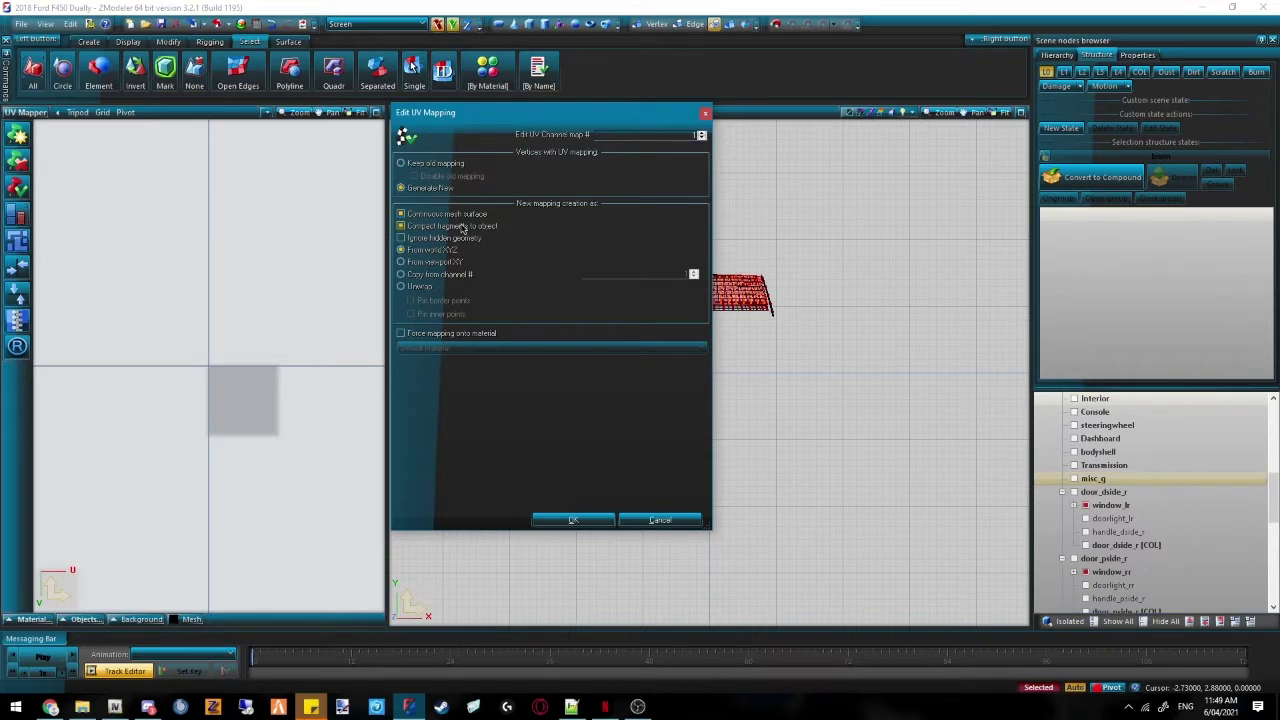
{"action": "left_click", "coordinate": [473, 336]}
{"action": "left_click", "coordinate": [475, 347]}
{"action": "left_click", "coordinate": [471, 609]}
{"action": "left_click", "coordinate": [548, 520]}
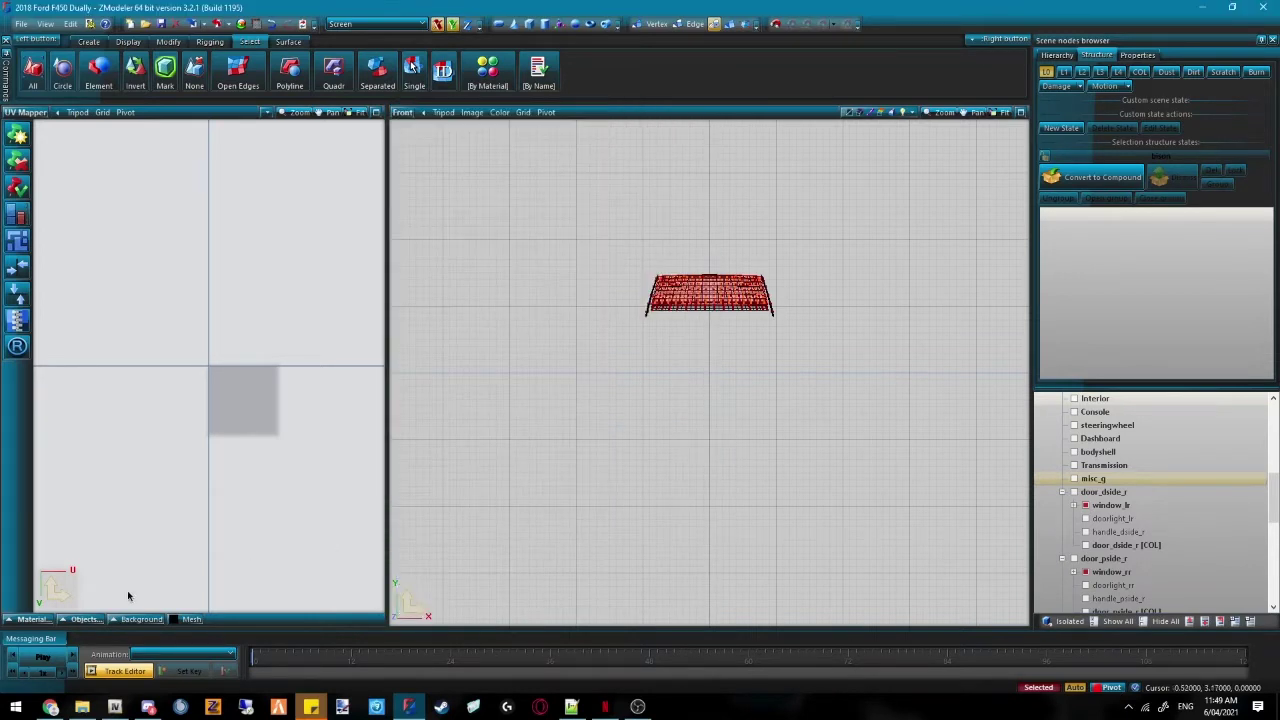
Move the windscreens' UV fragments outside the texture square, to its lower left
{"action": "scroll", "coordinate": [208, 352], "scroll_direction": "up", "scroll_amount": 2}
{"action": "left_click", "coordinate": [733, 27]}
{"action": "left_click_drag", "start_coordinate": [280, 462], "coordinate": [81, 509]}
{"action": "left_click", "coordinate": [168, 42]}
{"action": "left_click", "coordinate": [237, 72]}
{"action": "key", "text": "Escape"}
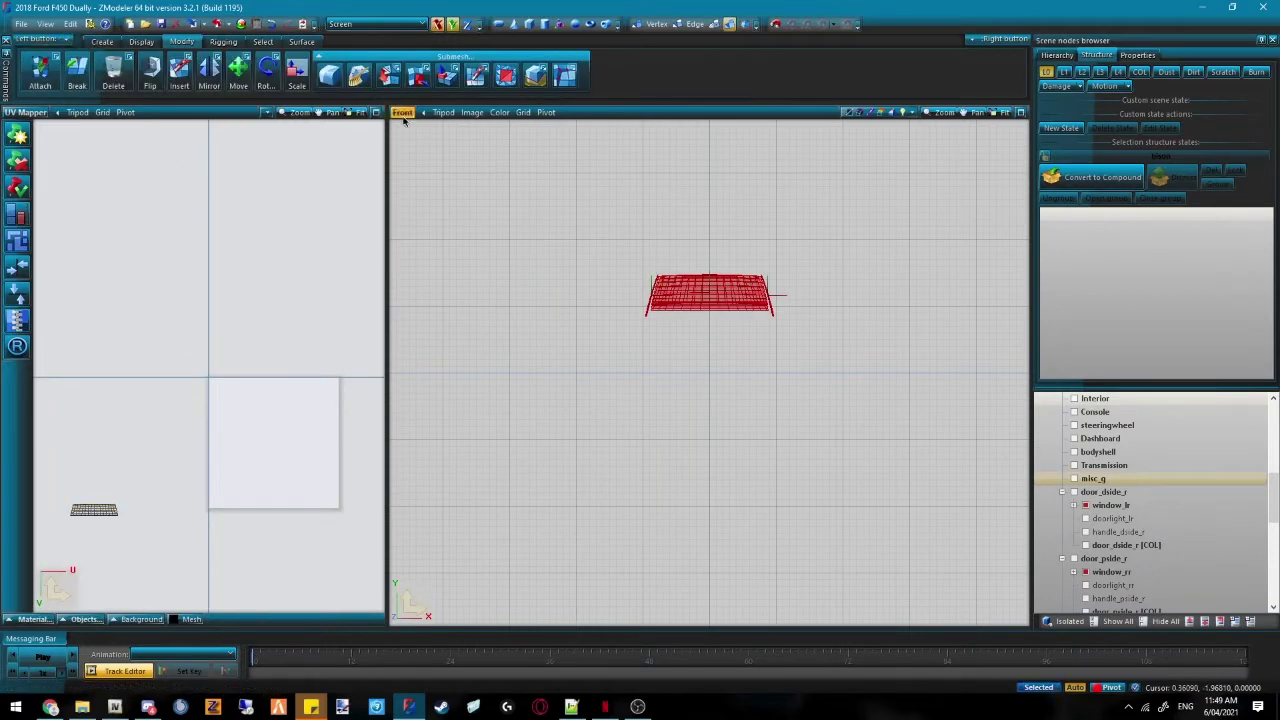
Select the polygons of the front and rear door windows on the truck's left side using Separated selection
{"action": "key", "text": "p"}
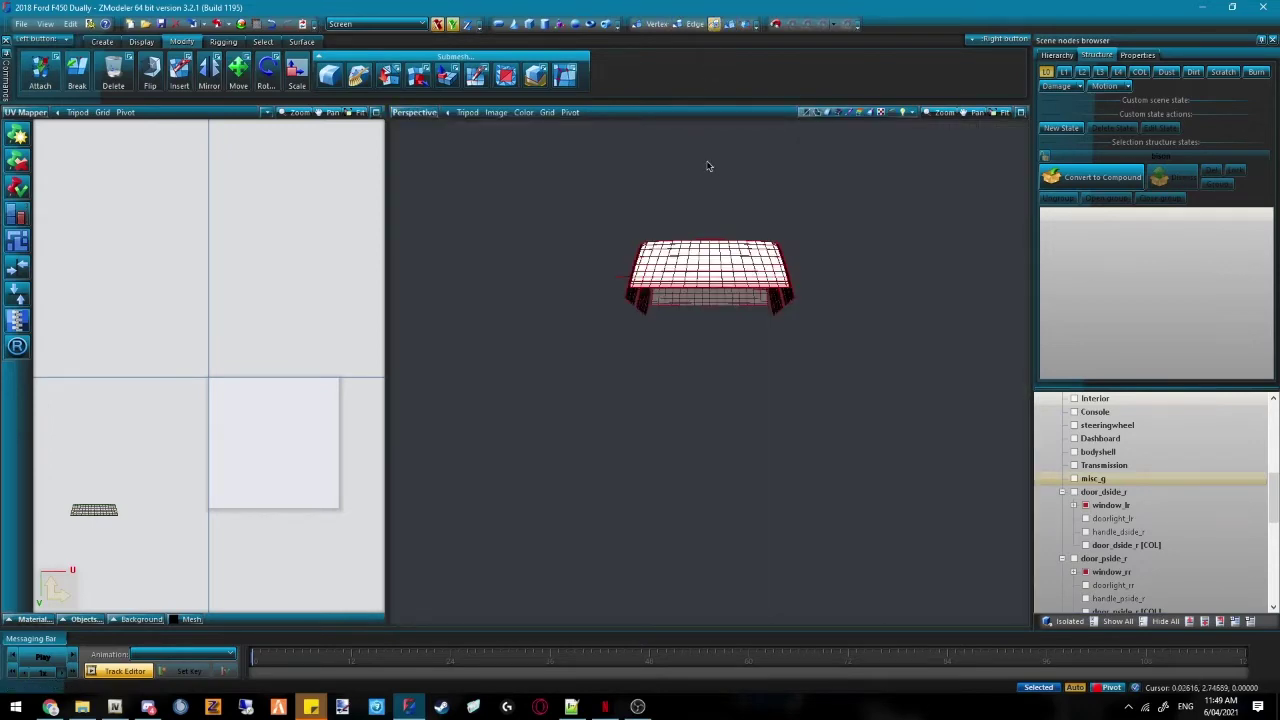
{"action": "left_click", "coordinate": [715, 148]}
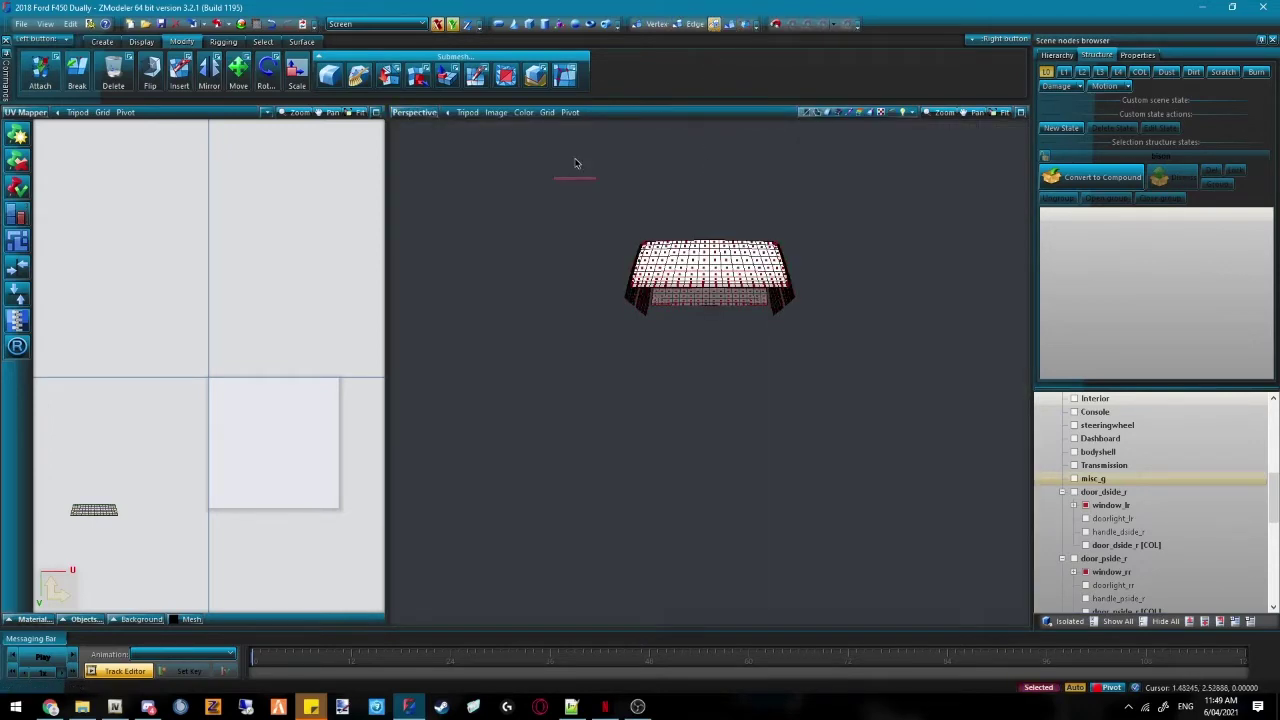
{"action": "left_click", "coordinate": [265, 42]}
{"action": "scroll", "coordinate": [624, 300], "scroll_direction": "up", "scroll_amount": 5}
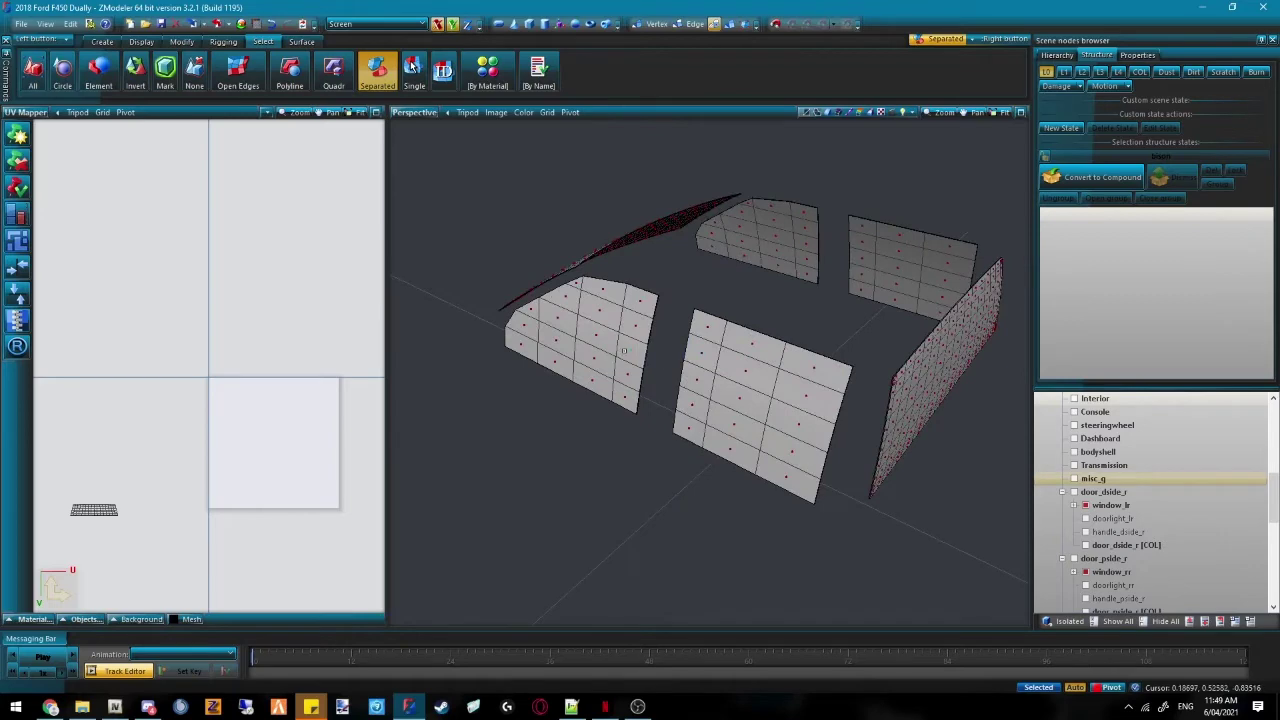
{"action": "middle_click_drag", "start_coordinate": [715, 381], "coordinate": [885, 316]}
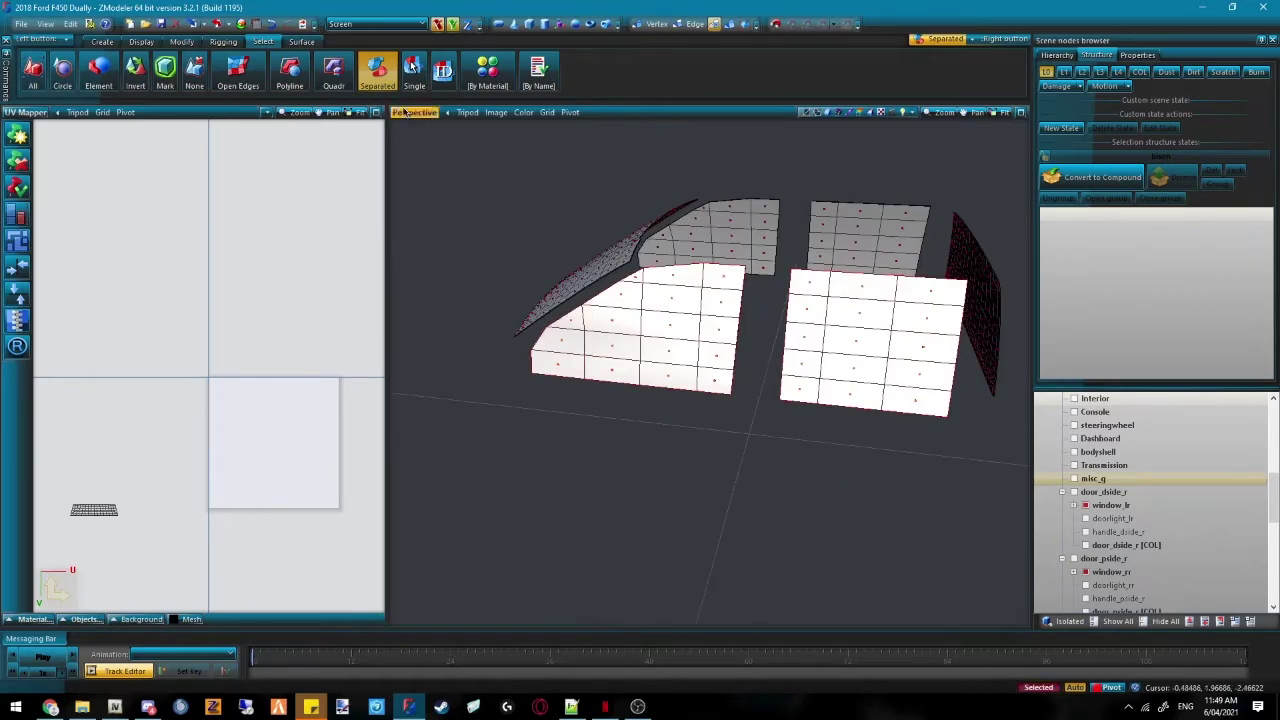
Generate new UV mapping for the selected side windows from the Left view
{"action": "left_click", "coordinate": [414, 112]}
{"action": "left_click", "coordinate": [420, 143]}
{"action": "left_click", "coordinate": [402, 112]}
{"action": "left_click", "coordinate": [444, 259]}
{"action": "left_click", "coordinate": [402, 112]}
{"action": "left_click", "coordinate": [434, 157]}
{"action": "right_click", "coordinate": [434, 155]}
{"action": "mouse_move", "coordinate": [470, 178]}
{"action": "left_click", "coordinate": [540, 179]}
{"action": "key", "text": "Return"}
Move the left side windows' UV fragments outside the texture square, just above the windscreen fragments
{"action": "left_click", "coordinate": [733, 24]}
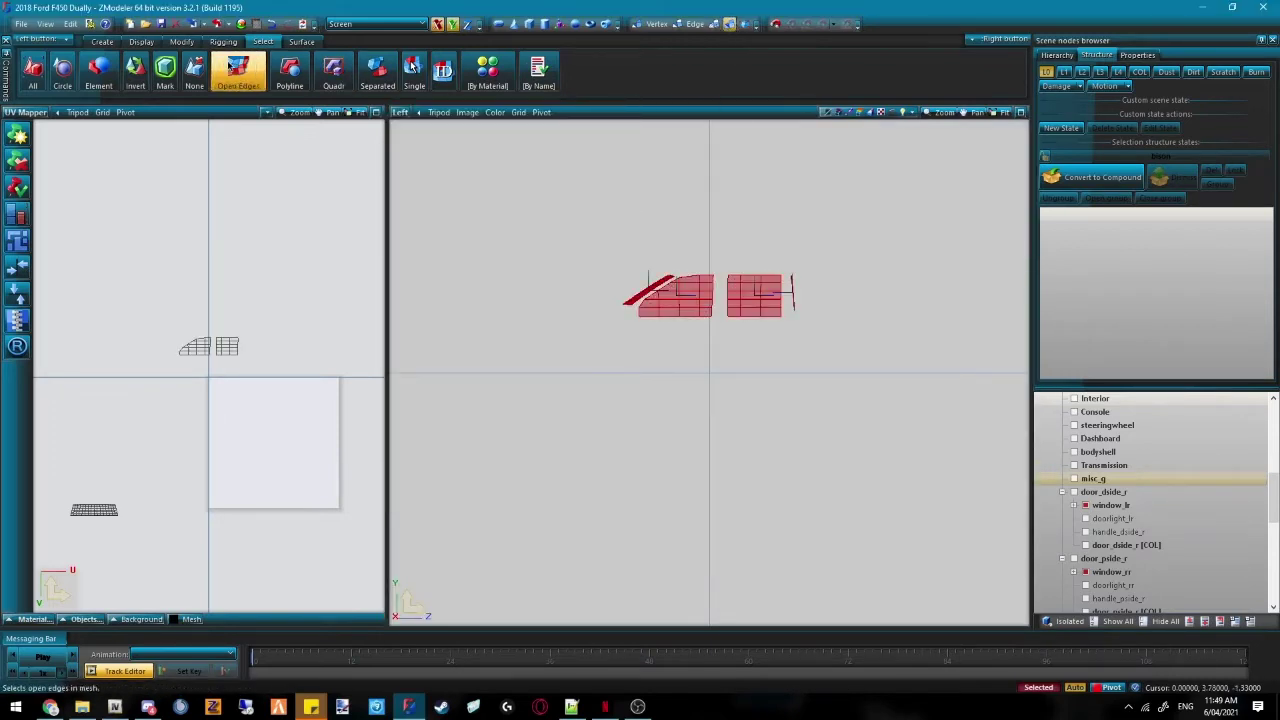
{"action": "left_click", "coordinate": [181, 41]}
{"action": "left_click", "coordinate": [238, 70]}
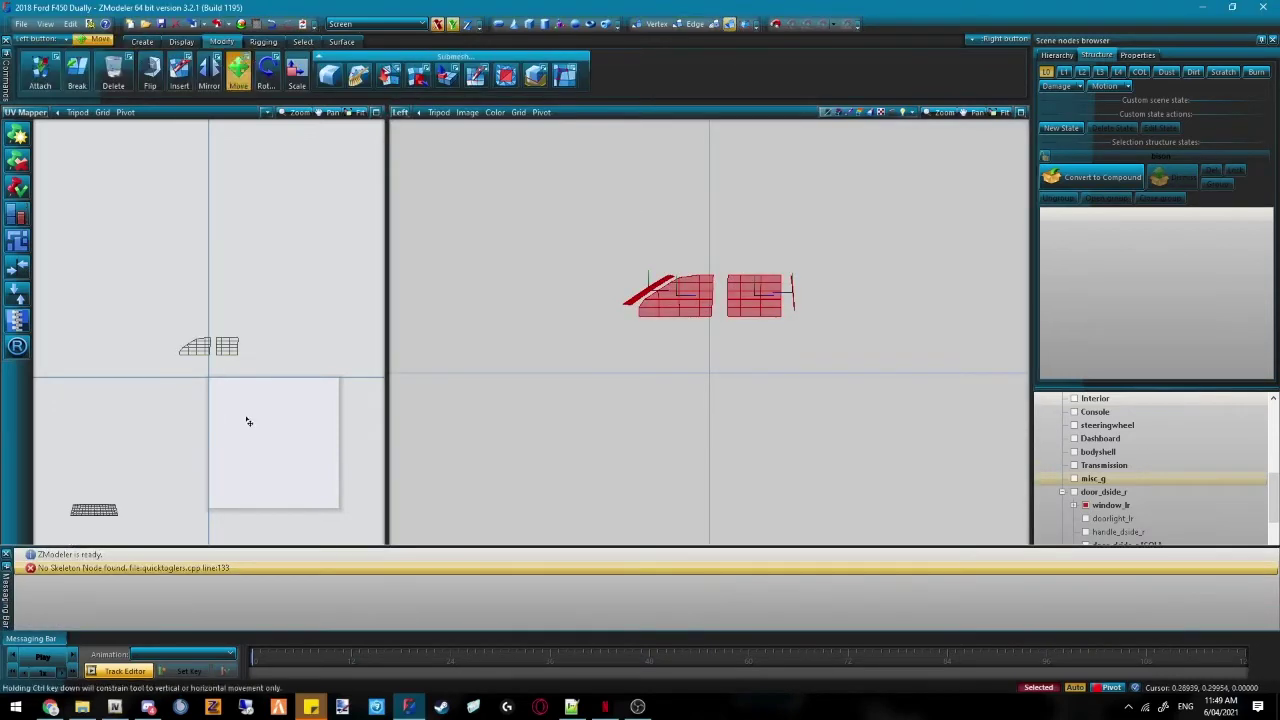
{"action": "left_click_drag", "start_coordinate": [230, 344], "coordinate": [81, 478]}
Select the polygons of the front and rear door windows on the truck's right side using Separated selection in the Perspective view
{"action": "left_click", "coordinate": [408, 112]}
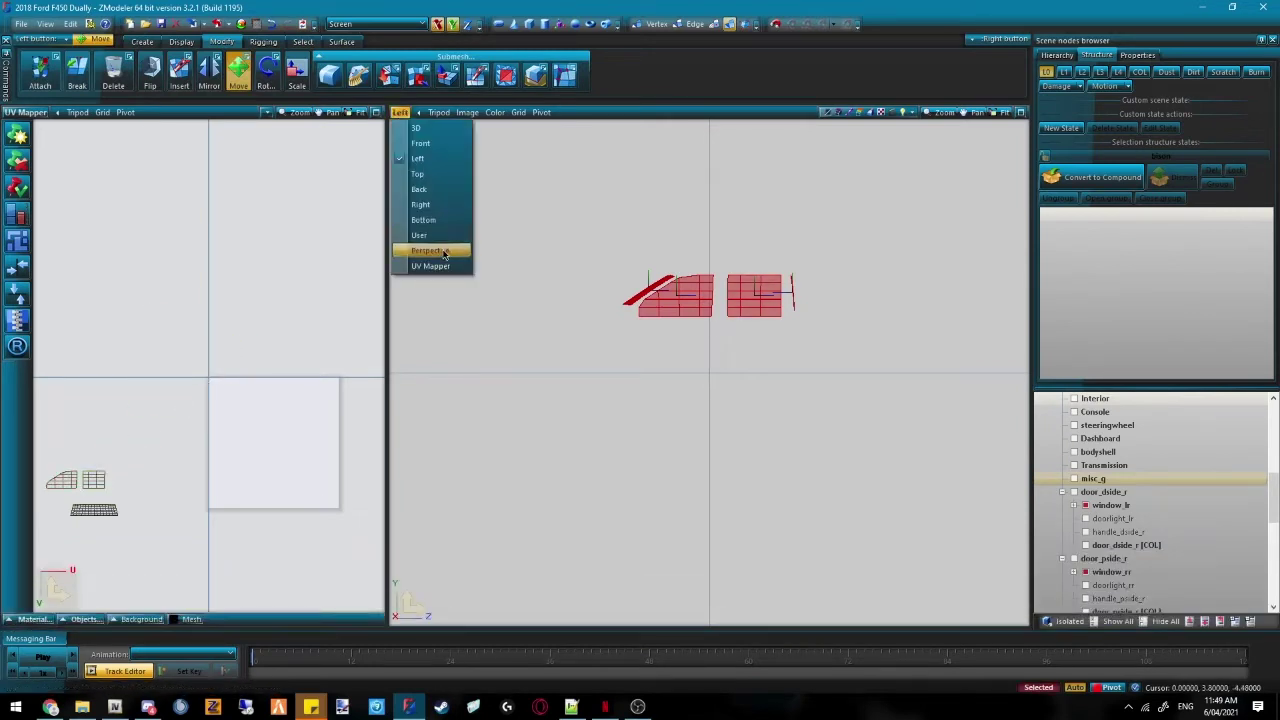
{"action": "left_click", "coordinate": [425, 252]}
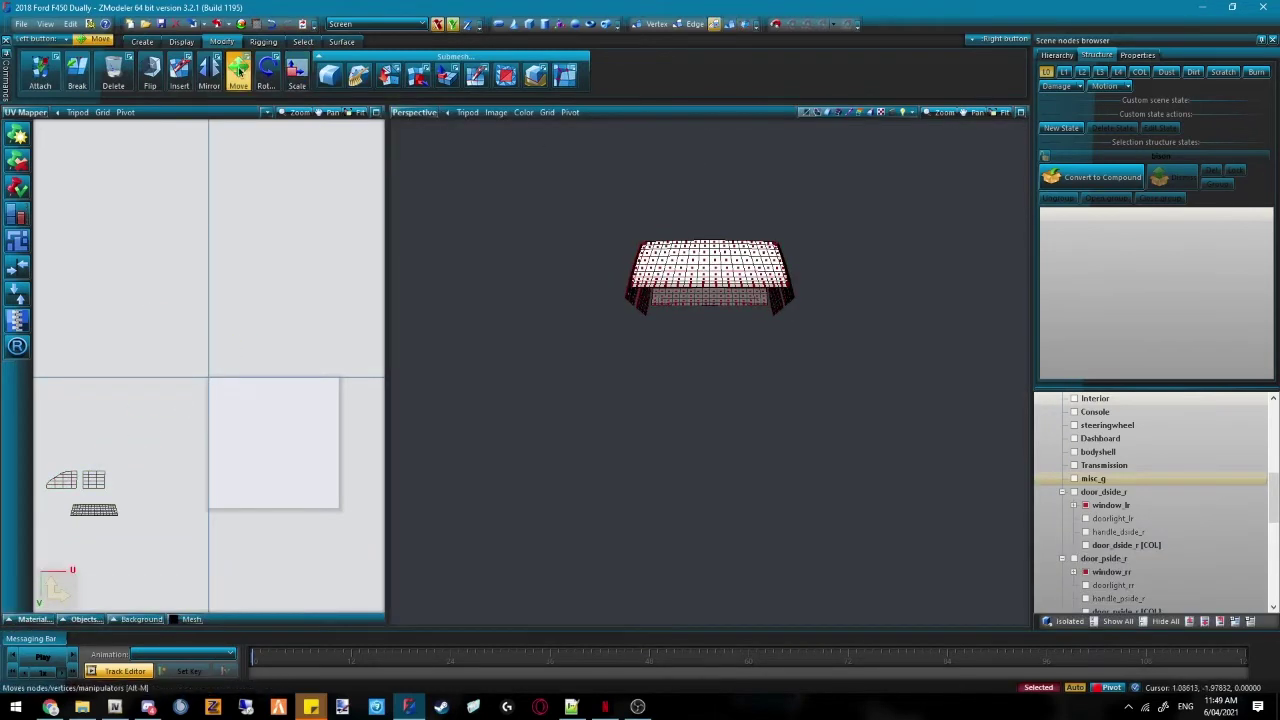
{"action": "left_click", "coordinate": [302, 41]}
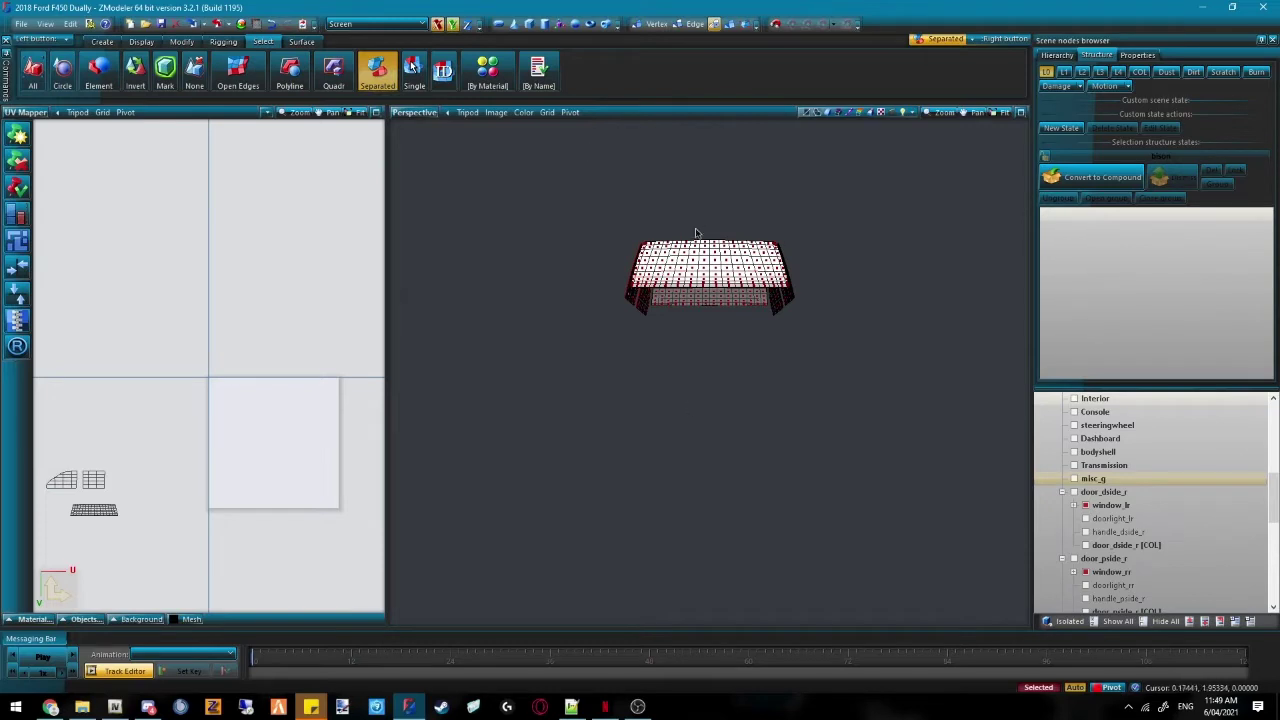
{"action": "middle_click_drag", "start_coordinate": [538, 315], "coordinate": [693, 320]}
{"action": "scroll", "coordinate": [693, 320], "scroll_direction": "up", "scroll_amount": 5}
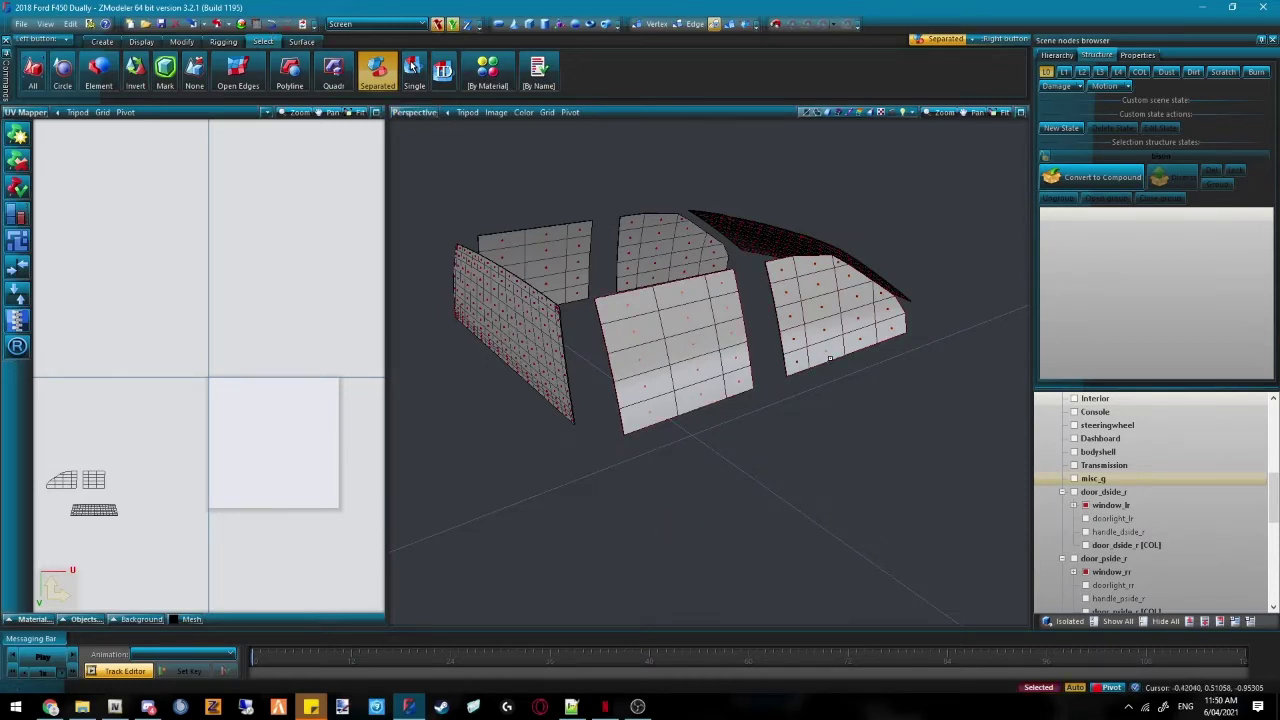
{"action": "right_click", "coordinate": [377, 92]}
Generate new UV mapping for the selected right side windows from the Right view
{"action": "left_click", "coordinate": [420, 114]}
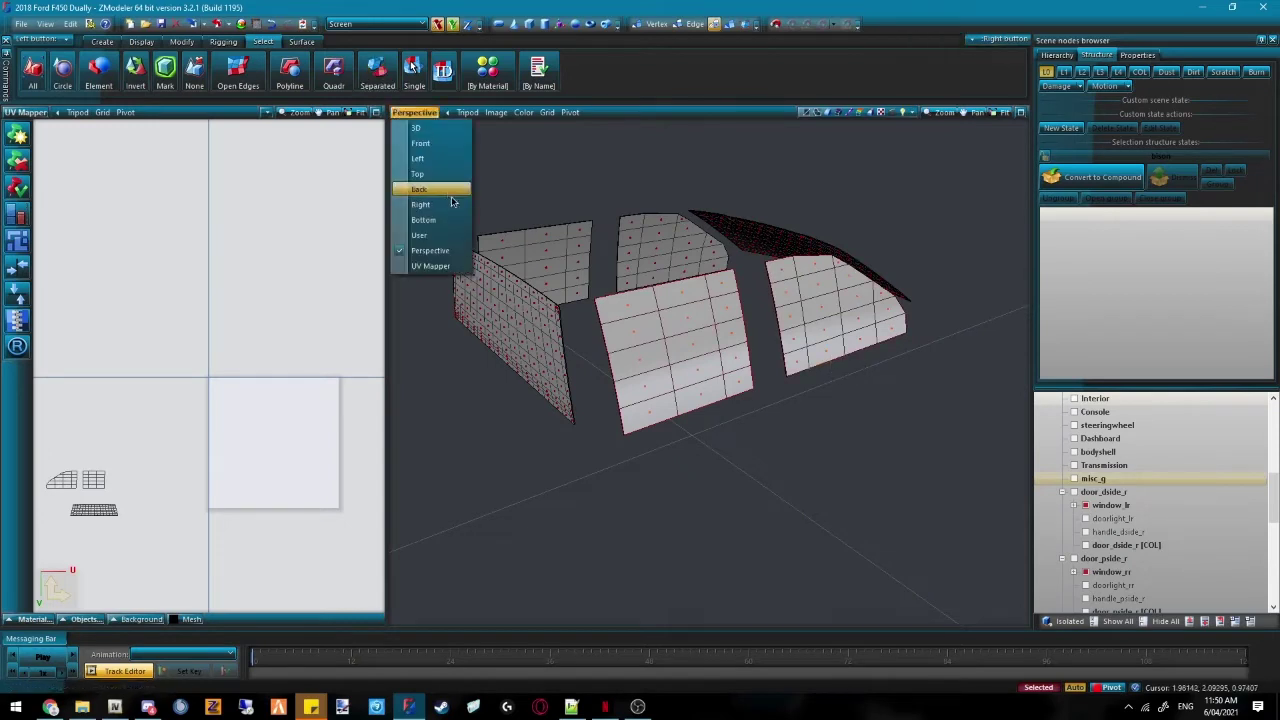
{"action": "left_click", "coordinate": [454, 205]}
{"action": "right_click", "coordinate": [454, 205]}
{"action": "left_click", "coordinate": [538, 227]}
{"action": "key", "text": "Return"}
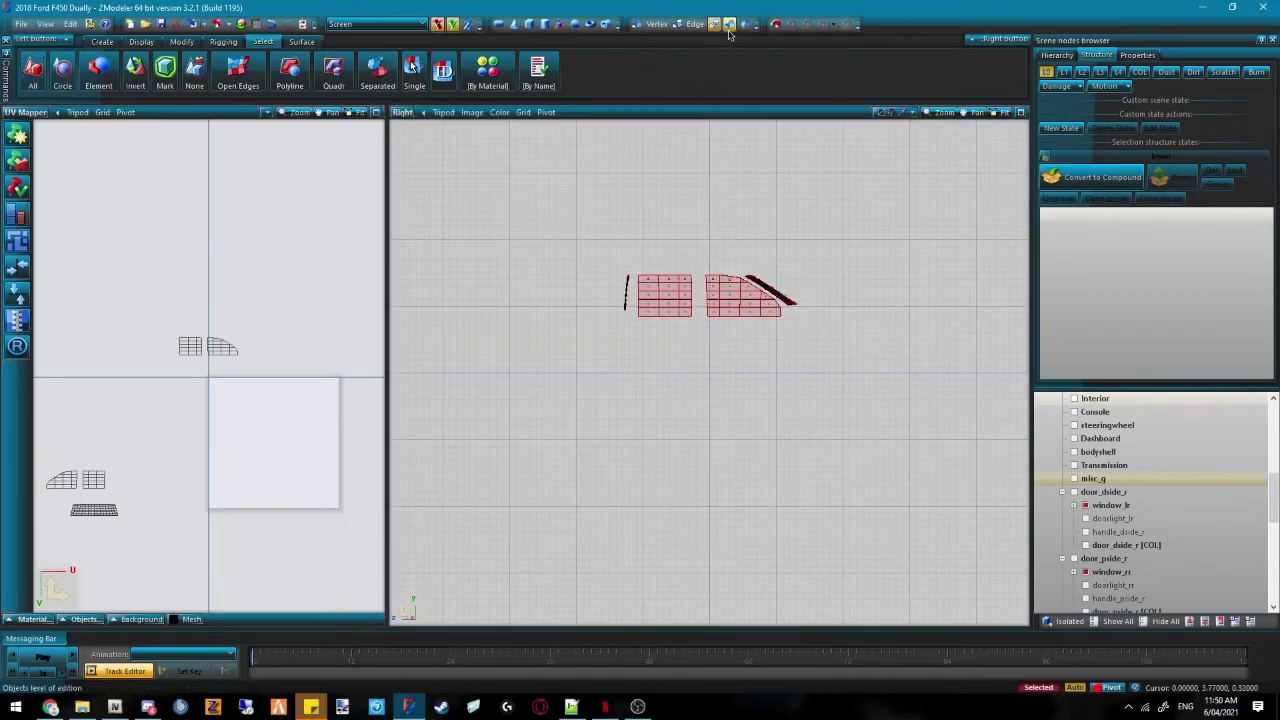
Move the right side windows' UV fragments outside the texture square, just below the windscreen fragment
{"action": "left_click", "coordinate": [729, 24]}
{"action": "left_click", "coordinate": [181, 41]}
{"action": "left_click", "coordinate": [238, 70]}
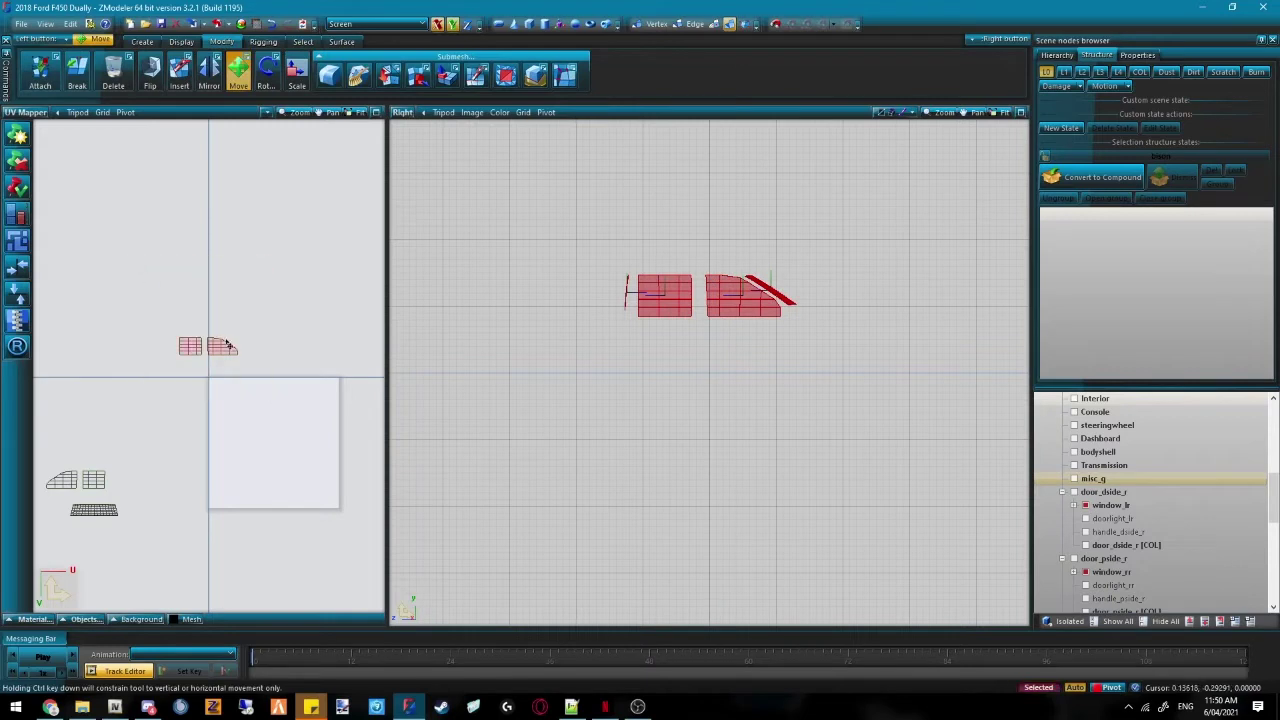
{"action": "left_click_drag", "start_coordinate": [228, 346], "coordinate": [118, 547]}
Select the rear window's polygons using Separated selection in the Perspective view
{"action": "left_click", "coordinate": [402, 112]}
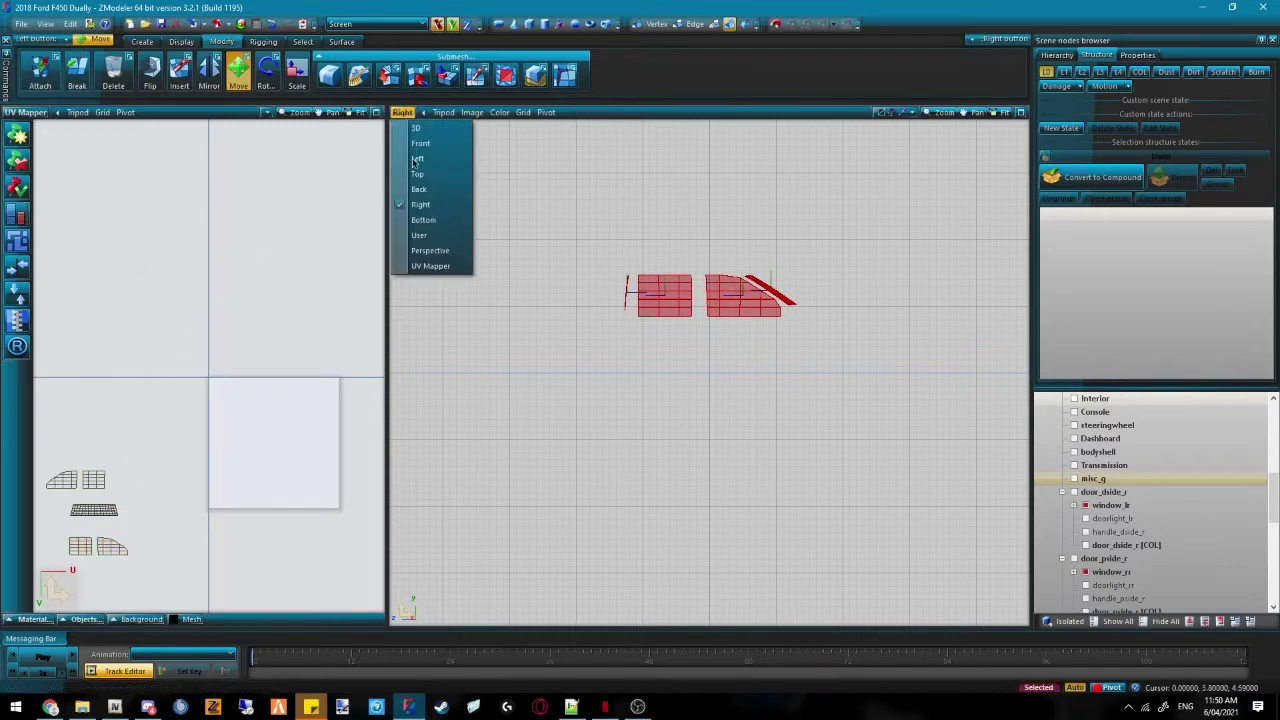
{"action": "left_click", "coordinate": [453, 257]}
{"action": "middle_click_drag", "start_coordinate": [650, 220], "coordinate": [590, 208]}
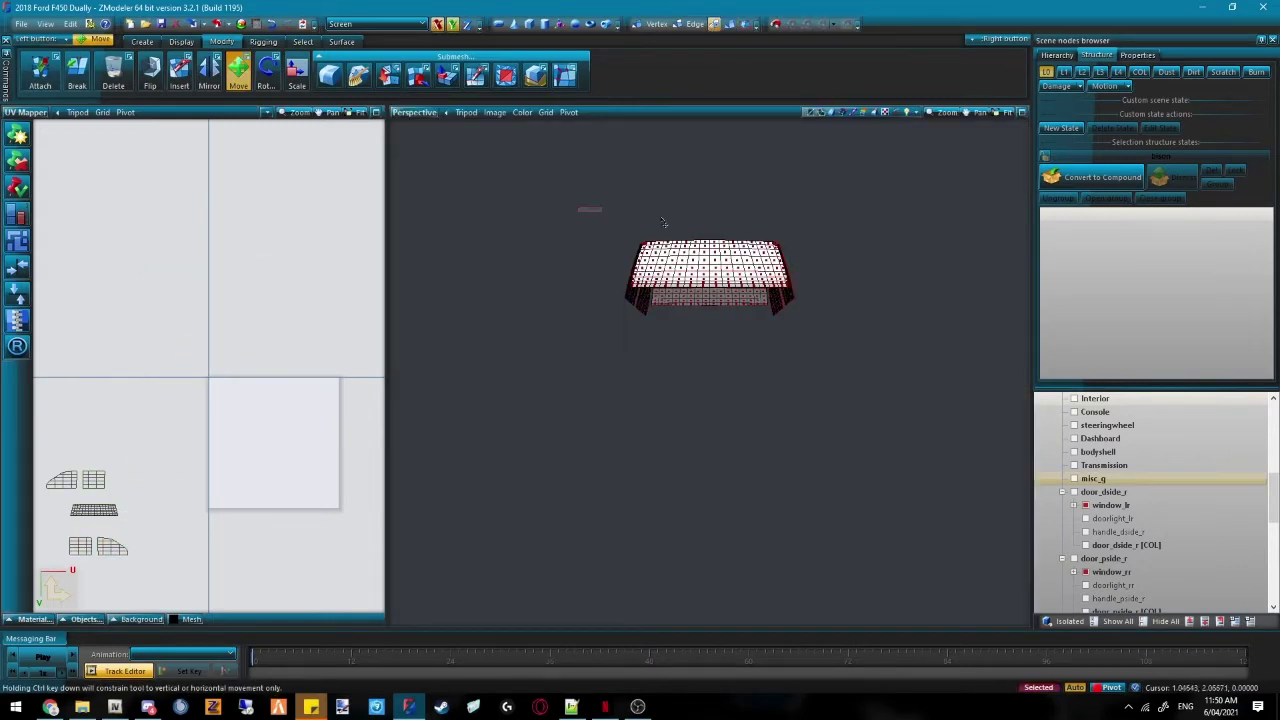
{"action": "left_click", "coordinate": [303, 41]}
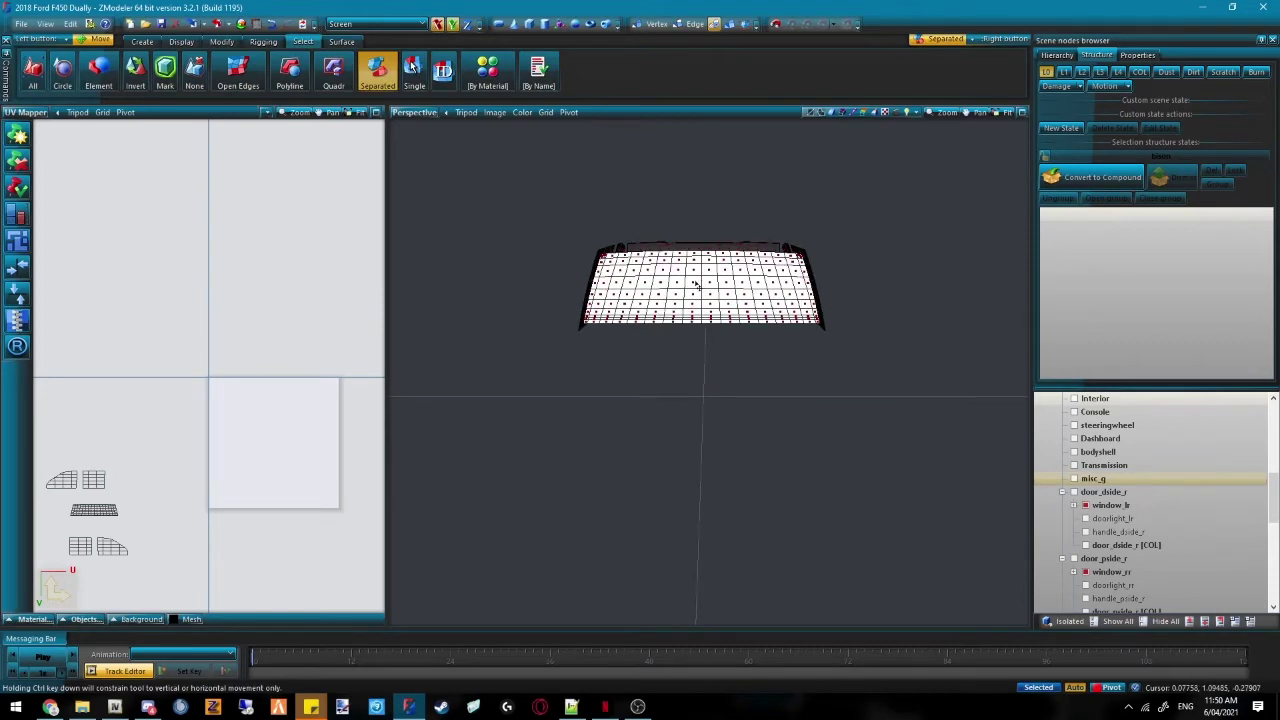
{"action": "middle_click_drag", "start_coordinate": [693, 285], "coordinate": [680, 310]}
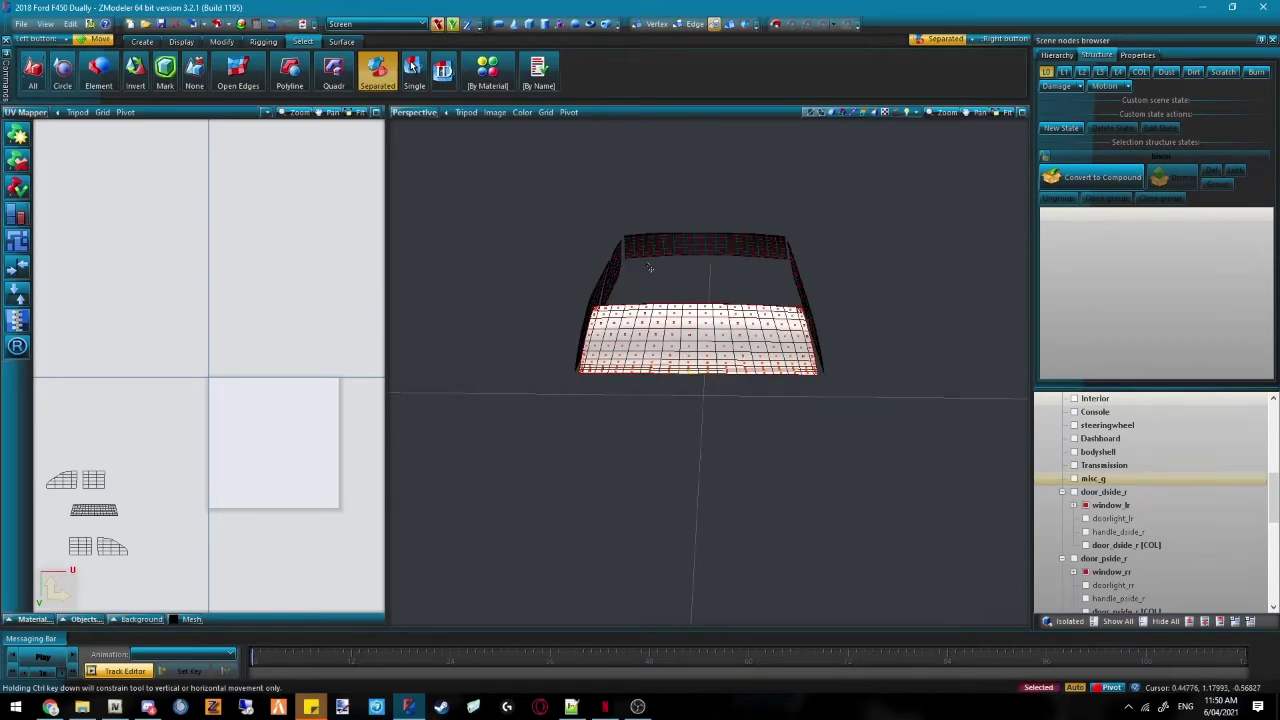
{"action": "left_click", "coordinate": [377, 70]}
Generate new UV mapping for the rear window from the Back view and move its fragment above the left side windows' fragments
{"action": "left_click", "coordinate": [414, 112]}
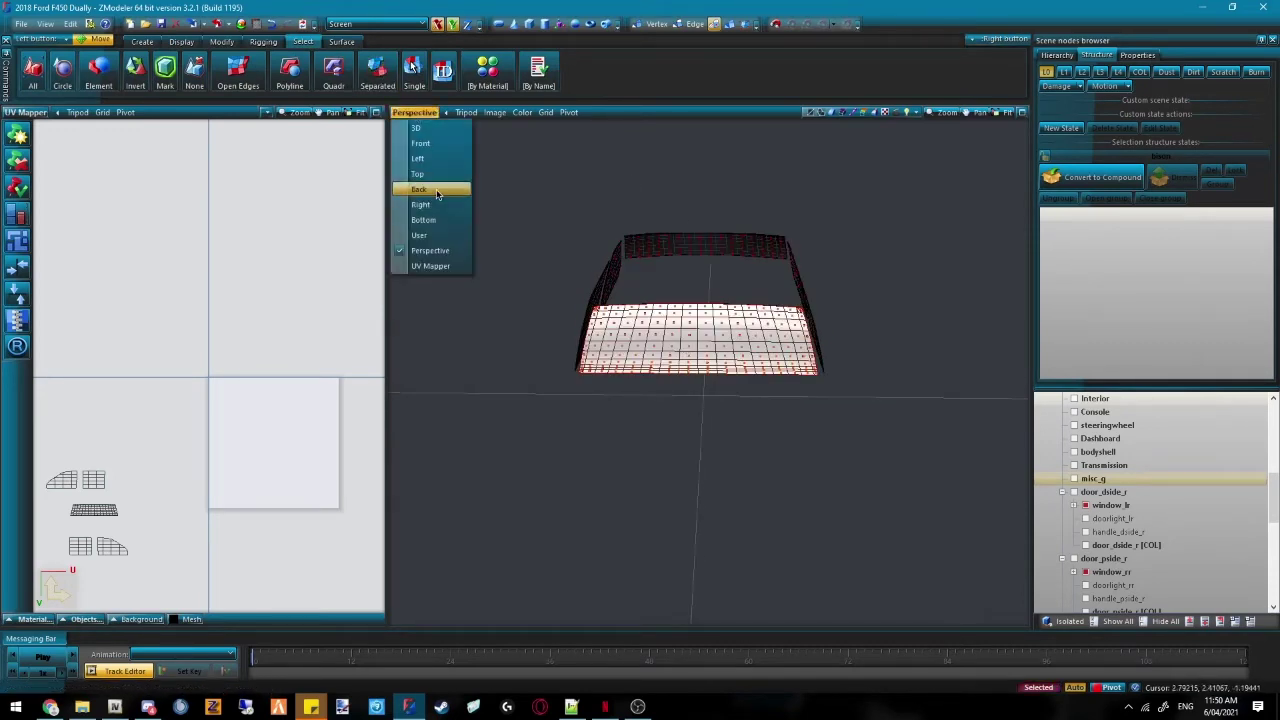
{"action": "left_click", "coordinate": [421, 189]}
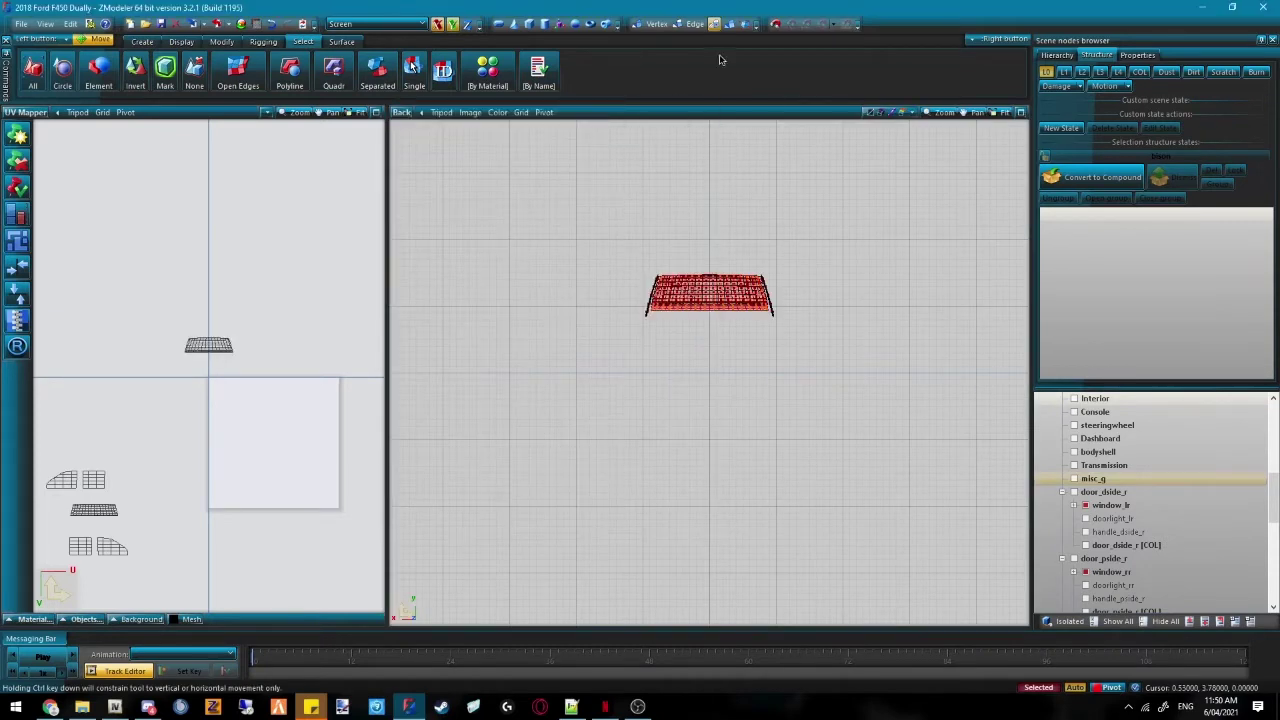
{"action": "left_click", "coordinate": [221, 41]}
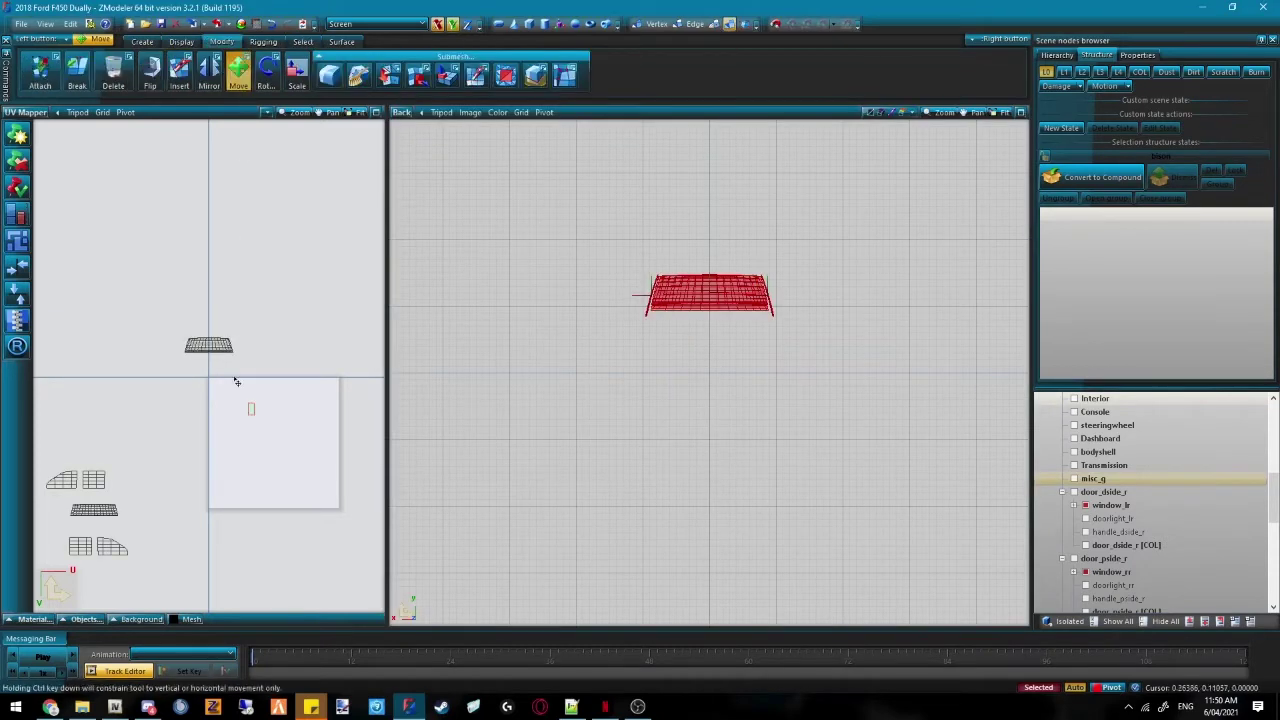
{"action": "left_click_drag", "start_coordinate": [209, 357], "coordinate": [87, 459]}
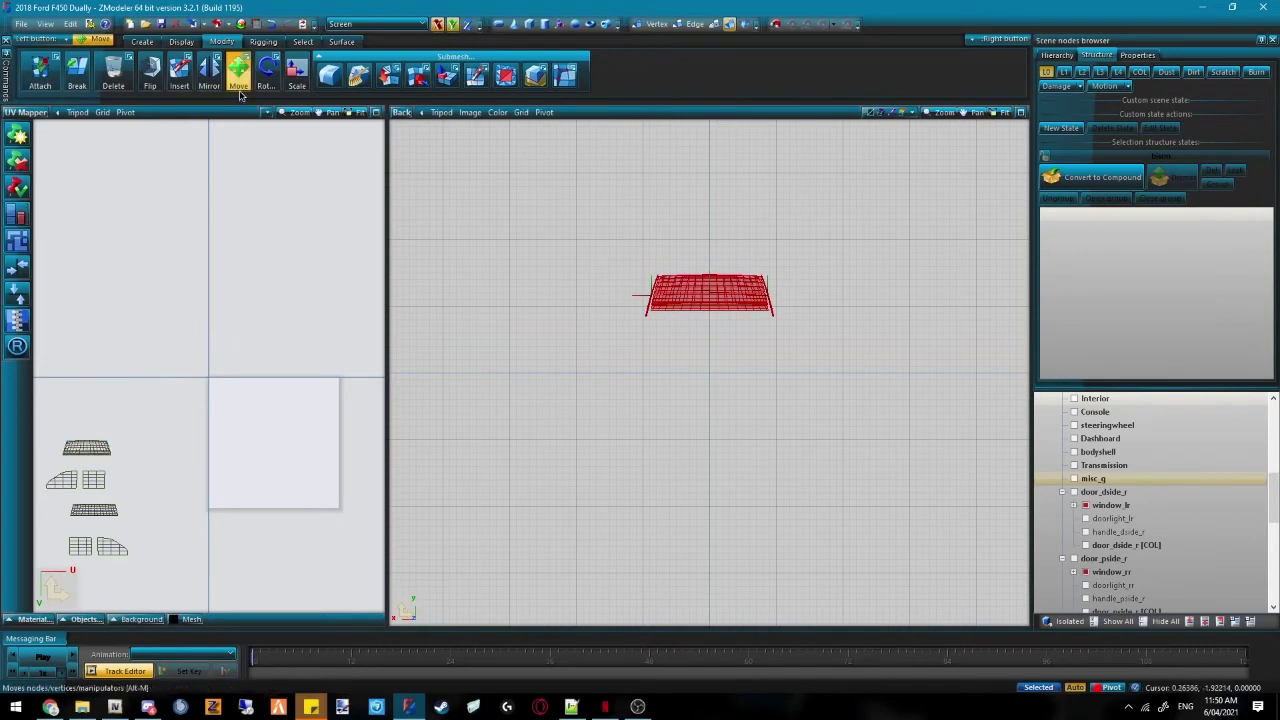
Select the remaining unmapped polygons of all the window glass using Separated selection in the Perspective view
{"action": "left_click", "coordinate": [403, 112]}
{"action": "left_click", "coordinate": [433, 251]}
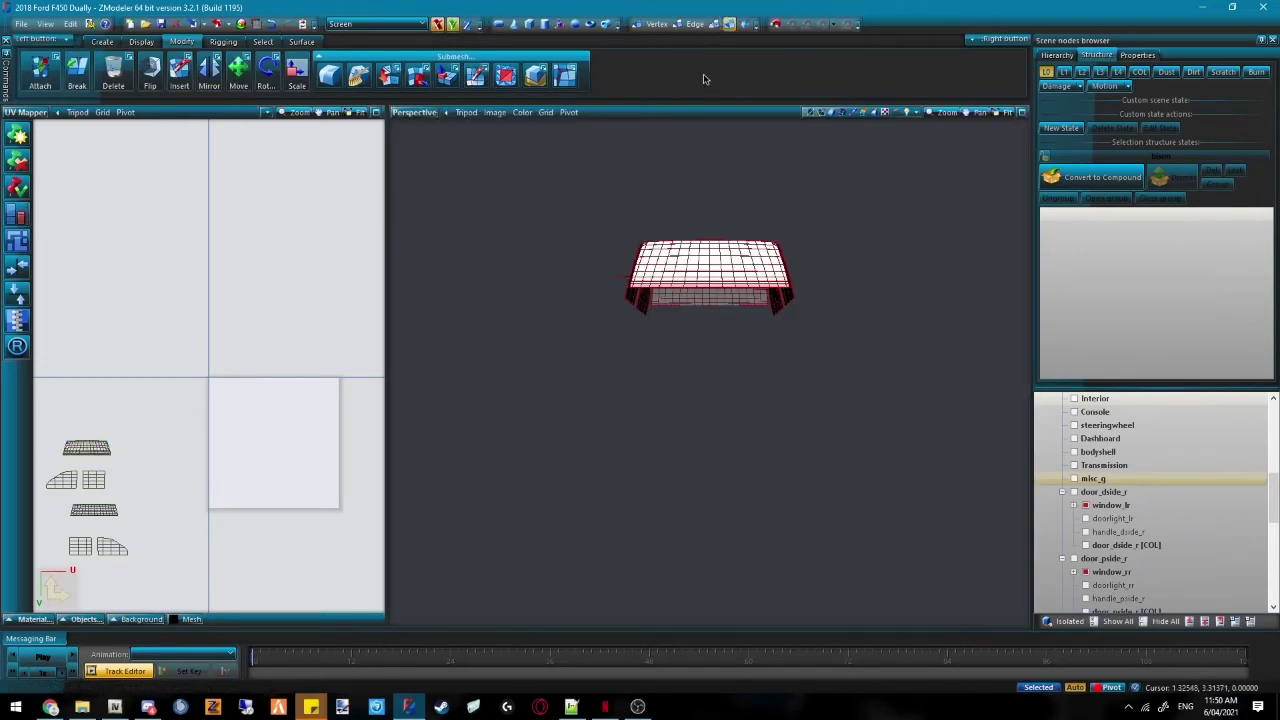
{"action": "middle_click_drag", "start_coordinate": [686, 348], "coordinate": [713, 64]}
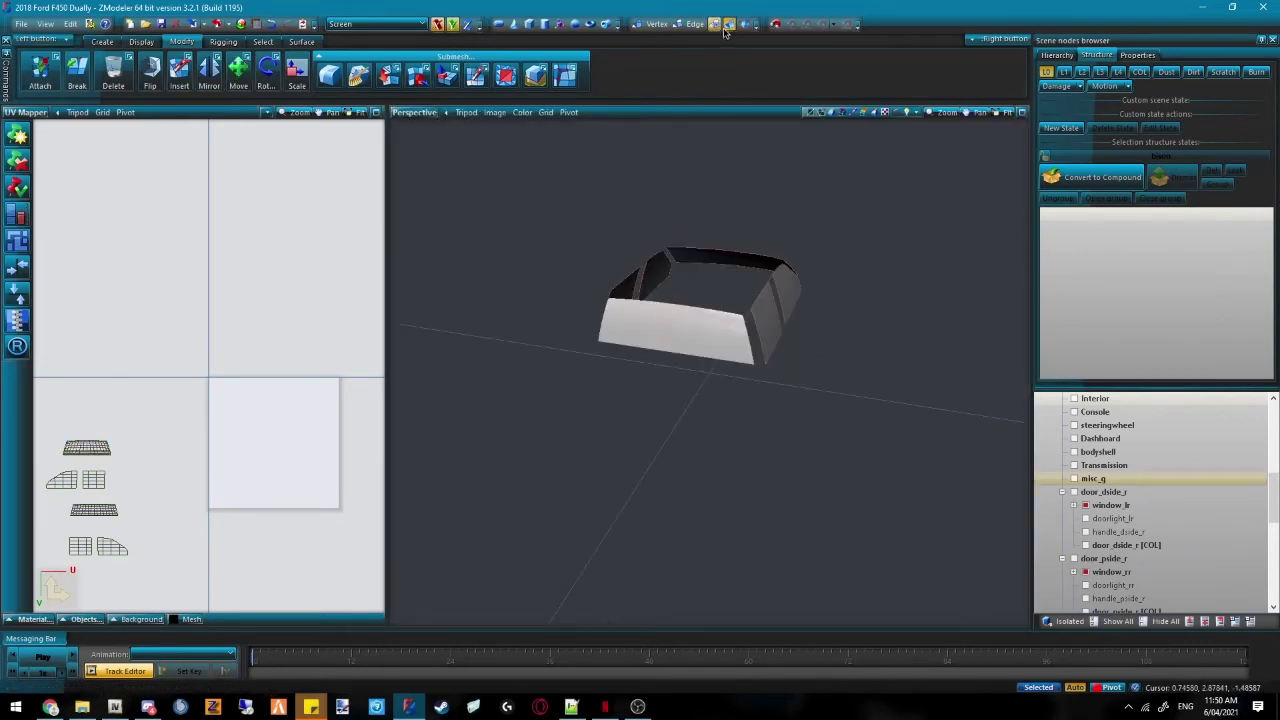
{"action": "left_click", "coordinate": [716, 25]}
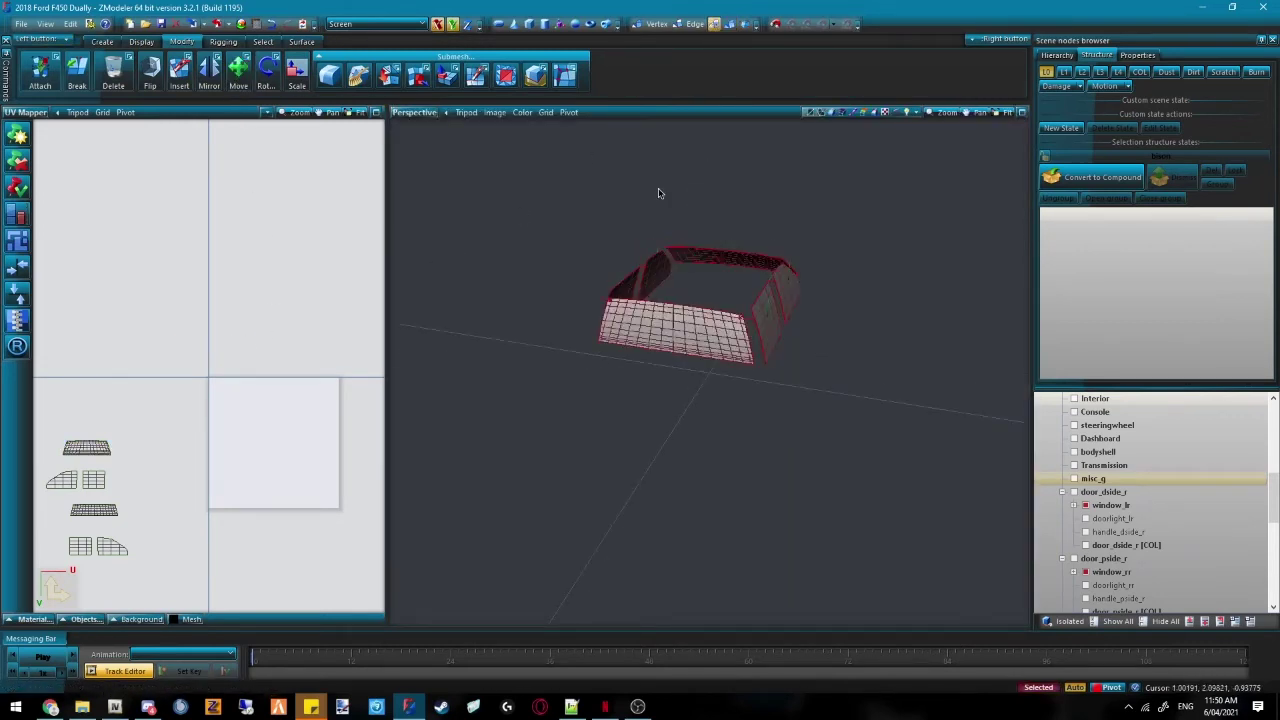
{"action": "left_click", "coordinate": [262, 41]}
{"action": "left_click", "coordinate": [377, 70]}
{"action": "middle_click_drag", "start_coordinate": [828, 239], "coordinate": [750, 265]}
{"action": "scroll", "coordinate": [700, 320], "scroll_direction": "up", "scroll_amount": 5}
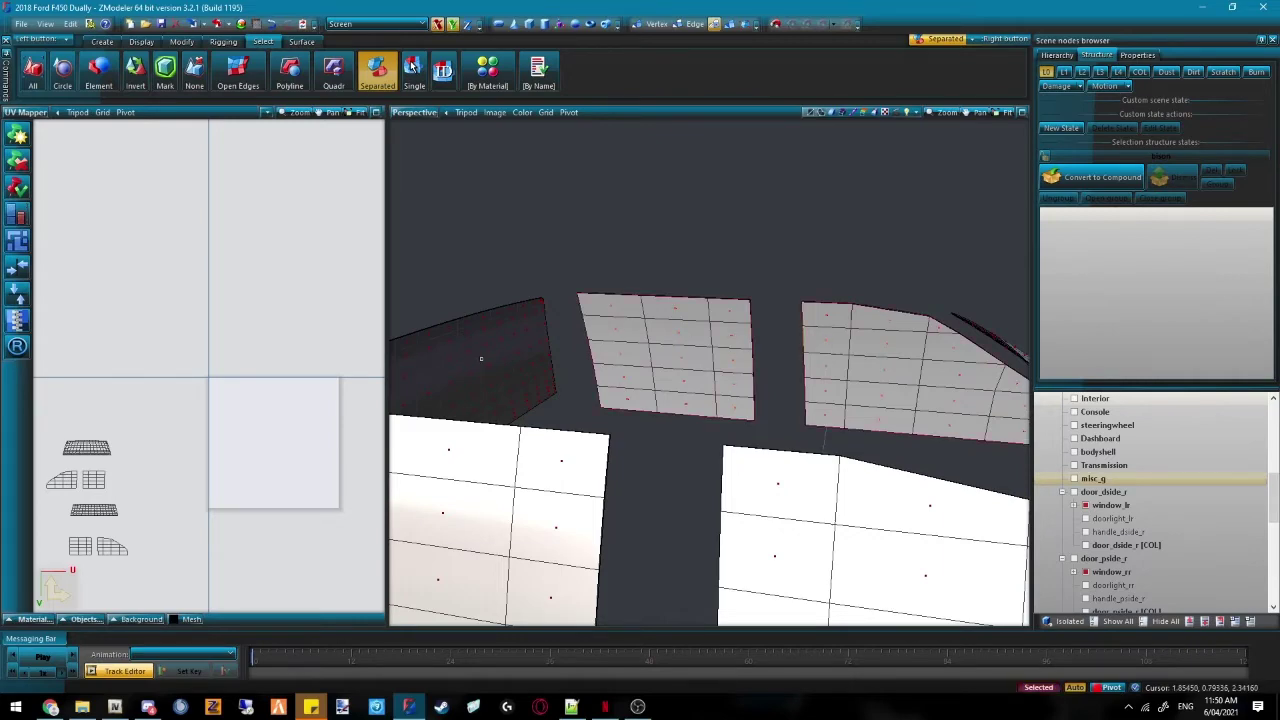
{"action": "middle_click_drag", "start_coordinate": [489, 364], "coordinate": [690, 520]}
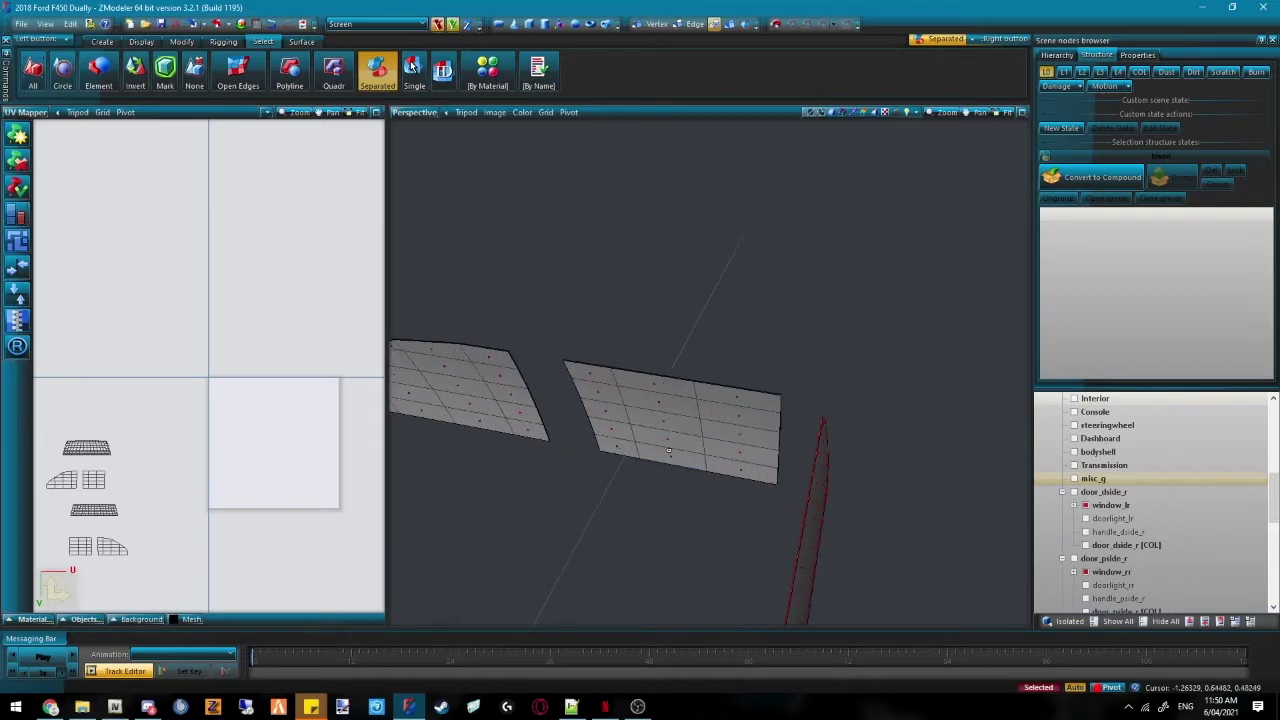
{"action": "middle_click_drag", "start_coordinate": [477, 426], "coordinate": [519, 256]}
Generate UV mapping for the remaining window polygons from the Top view and scale their fragments down to a tiny patch
{"action": "left_click", "coordinate": [414, 112]}
{"action": "left_click", "coordinate": [438, 173]}
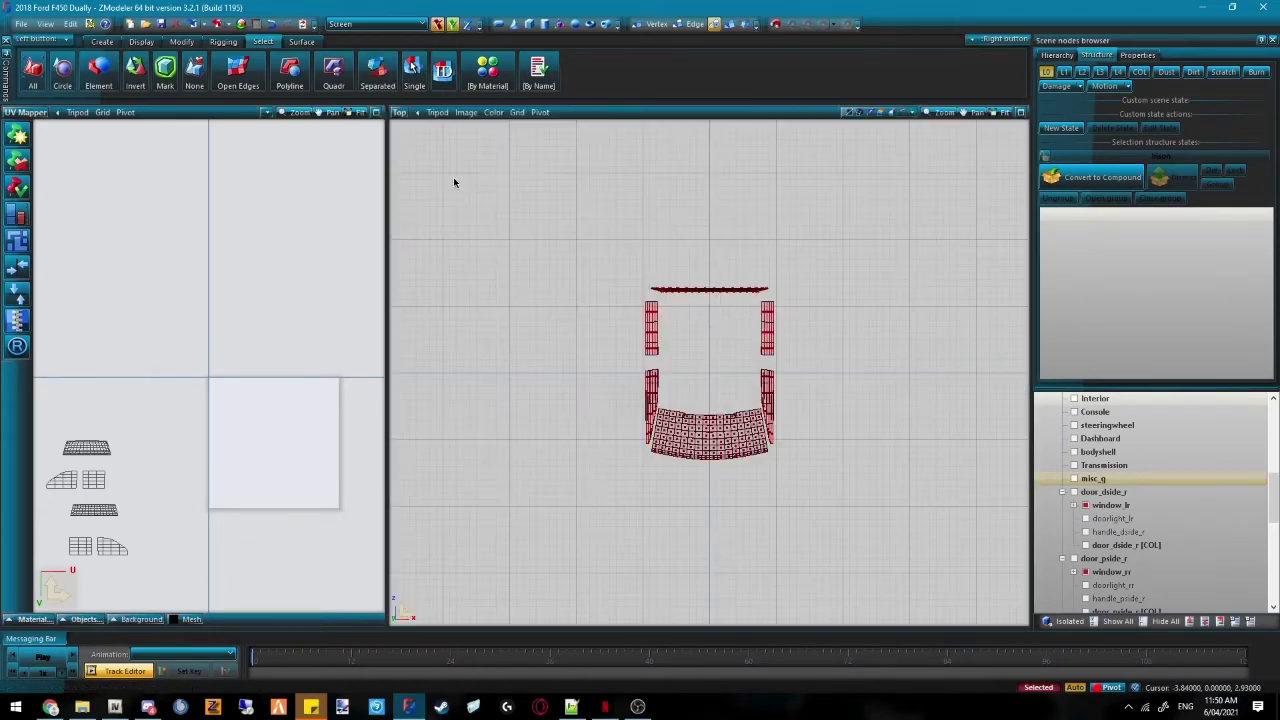
{"action": "left_click", "coordinate": [731, 26]}
{"action": "left_click", "coordinate": [182, 42]}
{"action": "left_click", "coordinate": [296, 72]}
{"action": "scroll", "coordinate": [279, 417], "scroll_direction": "down", "scroll_amount": 1}
{"action": "scroll", "coordinate": [220, 400], "scroll_direction": "up", "scroll_amount": 3}
{"action": "left_click_drag", "start_coordinate": [217, 400], "coordinate": [358, 397]}
Move the tiny scaled-down UV patch into the upper right corner of the texture square
{"action": "left_click", "coordinate": [236, 82]}
{"action": "scroll", "coordinate": [202, 364], "scroll_direction": "up", "scroll_amount": 3}
{"action": "scroll", "coordinate": [178, 404], "scroll_direction": "down", "scroll_amount": 2}
{"action": "middle_click_drag", "start_coordinate": [230, 421], "coordinate": [320, 335]}
{"action": "scroll", "coordinate": [254, 516], "scroll_direction": "down", "scroll_amount": 1}
Move the windscreen, rear window and side window UV fragments into the texture square and scale them up together
{"action": "left_click_drag", "start_coordinate": [231, 536], "coordinate": [361, 366], "text": "shift"}
{"action": "key", "text": "space"}
{"action": "scroll", "coordinate": [361, 366], "scroll_direction": "up", "scroll_amount": 3}
{"action": "middle_click_drag", "start_coordinate": [361, 366], "coordinate": [290, 353]}
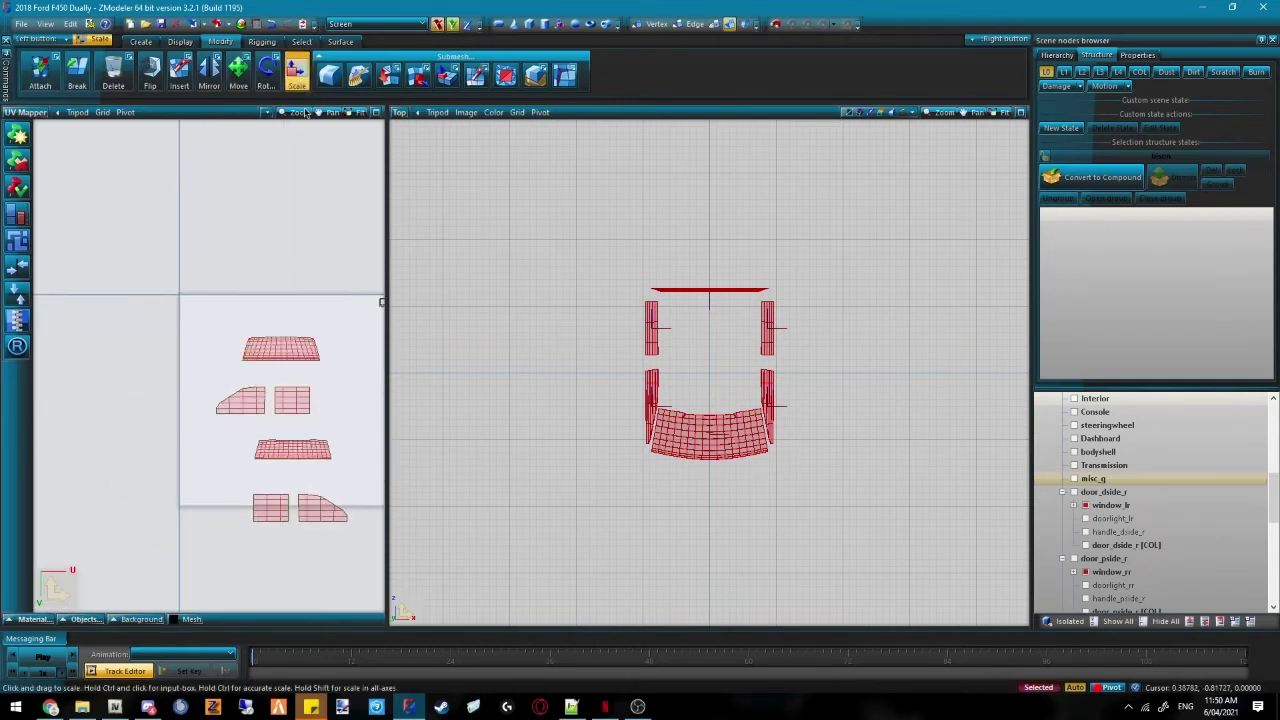
{"action": "left_click", "coordinate": [280, 348]}
{"action": "scroll", "coordinate": [329, 329], "scroll_direction": "up", "scroll_amount": 3}
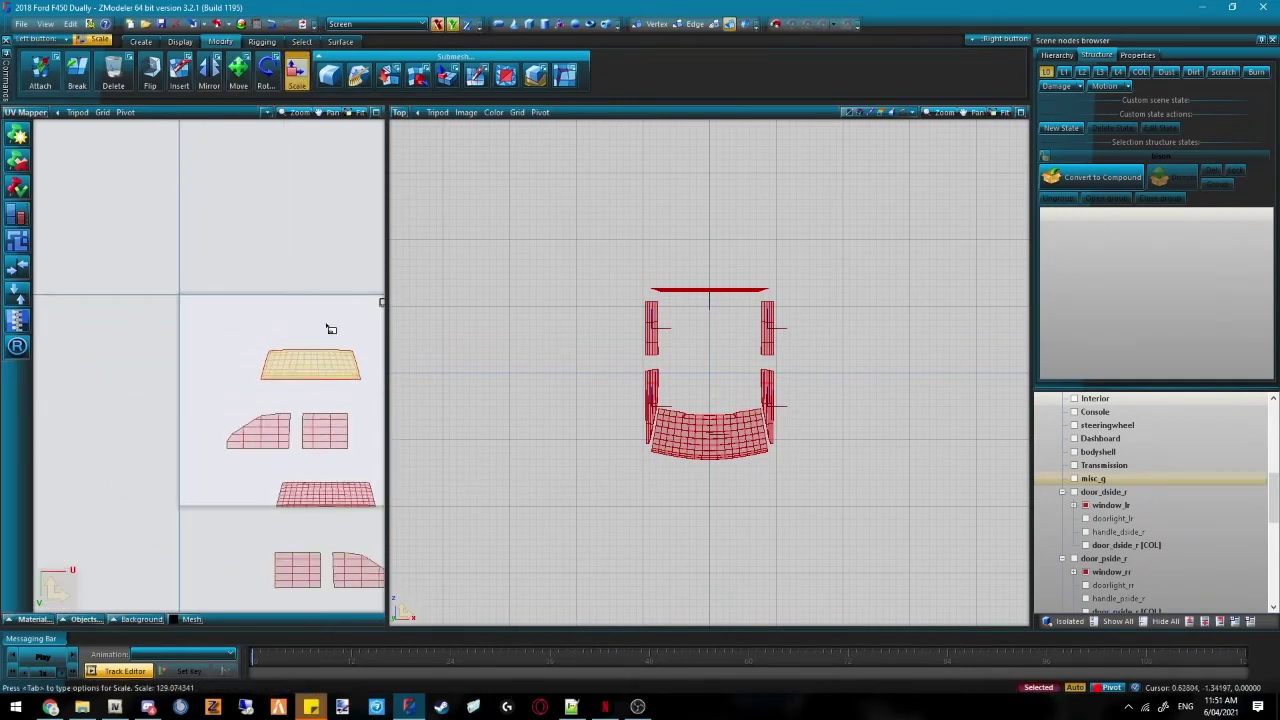
{"action": "left_click", "coordinate": [239, 85]}
{"action": "middle_click_drag", "start_coordinate": [340, 385], "coordinate": [286, 323]}
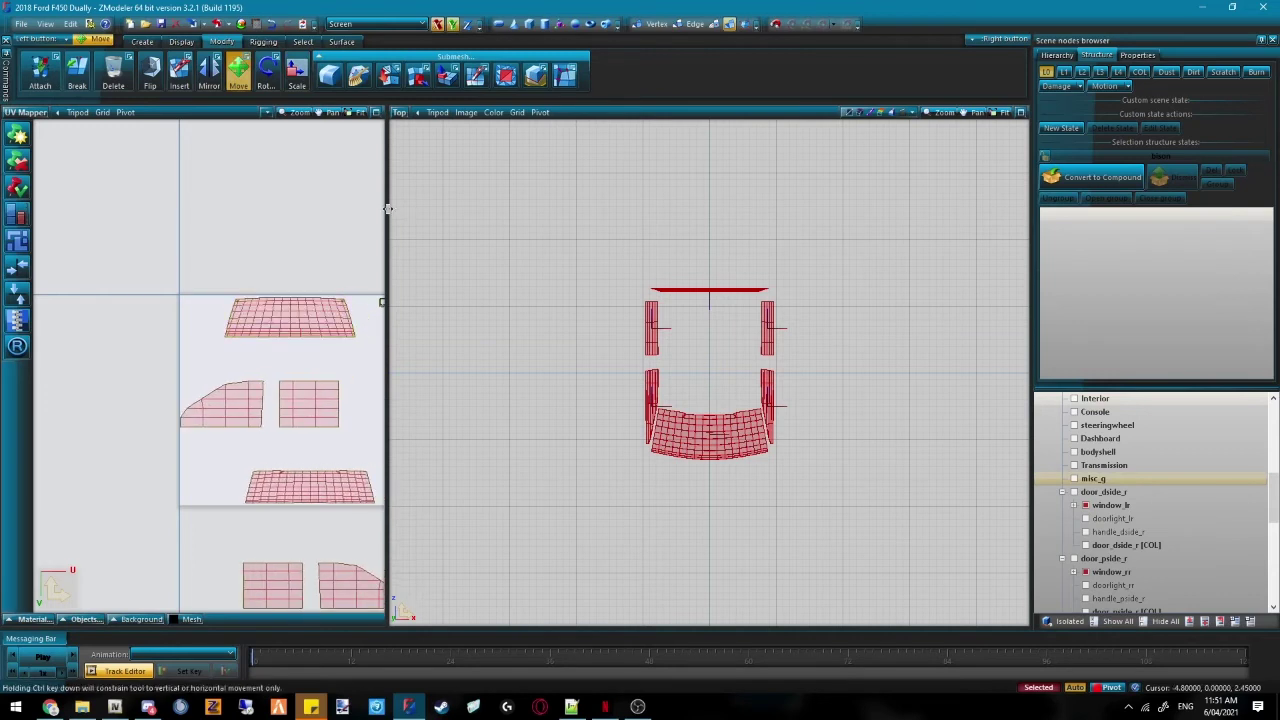
Enlarge the UV mapper viewport and arrange the fragments in four rows inside the texture square, with the front windscreen centred lowest
{"action": "left_click_drag", "start_coordinate": [388, 209], "coordinate": [584, 219]}
{"action": "middle_click_drag", "start_coordinate": [382, 308], "coordinate": [320, 247]}
{"action": "right_click_drag", "start_coordinate": [402, 377], "coordinate": [201, 311]}
{"action": "left_click_drag", "start_coordinate": [333, 335], "coordinate": [356, 301]}
{"action": "left_click_drag", "start_coordinate": [463, 580], "coordinate": [238, 470]}
{"action": "left_click_drag", "start_coordinate": [377, 529], "coordinate": [346, 364]}
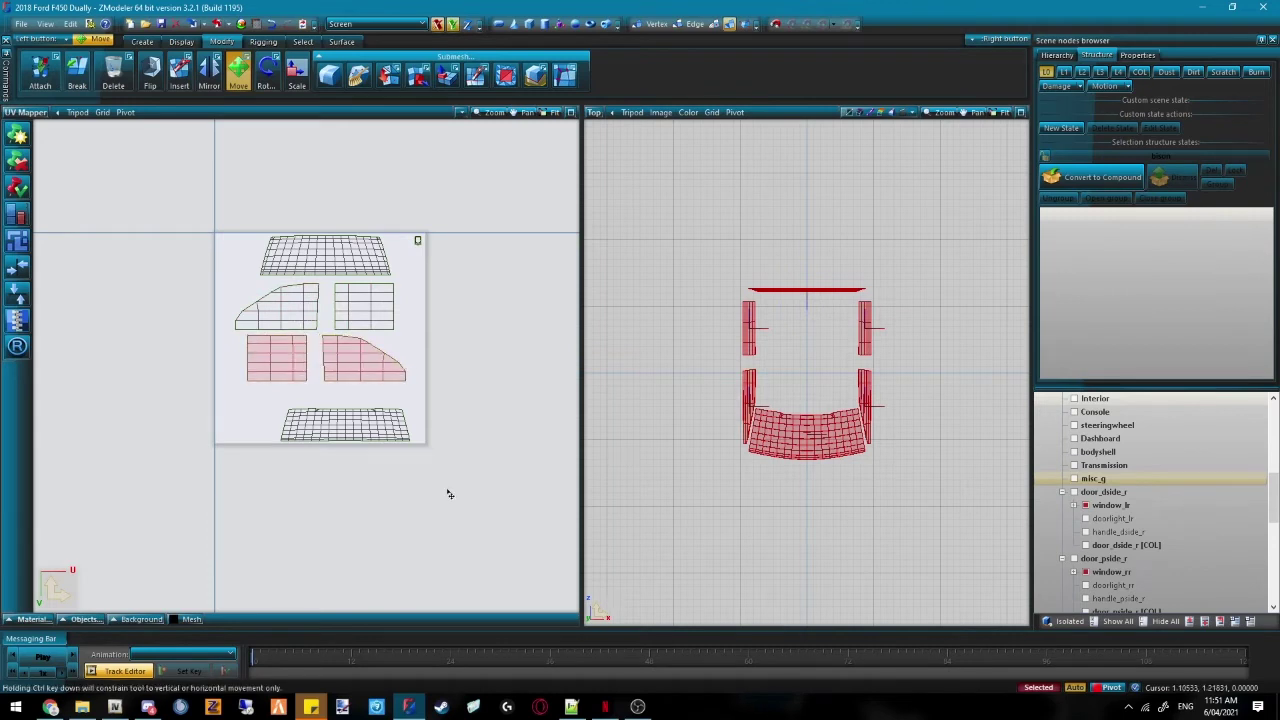
{"action": "left_click", "coordinate": [349, 430]}
{"action": "left_click_drag", "start_coordinate": [349, 430], "coordinate": [323, 420]}
Lower both rows of side window fragments slightly, restricted to vertical movement, to even out the spacing between rows
{"action": "scroll", "coordinate": [423, 381], "scroll_direction": "up", "scroll_amount": 1}
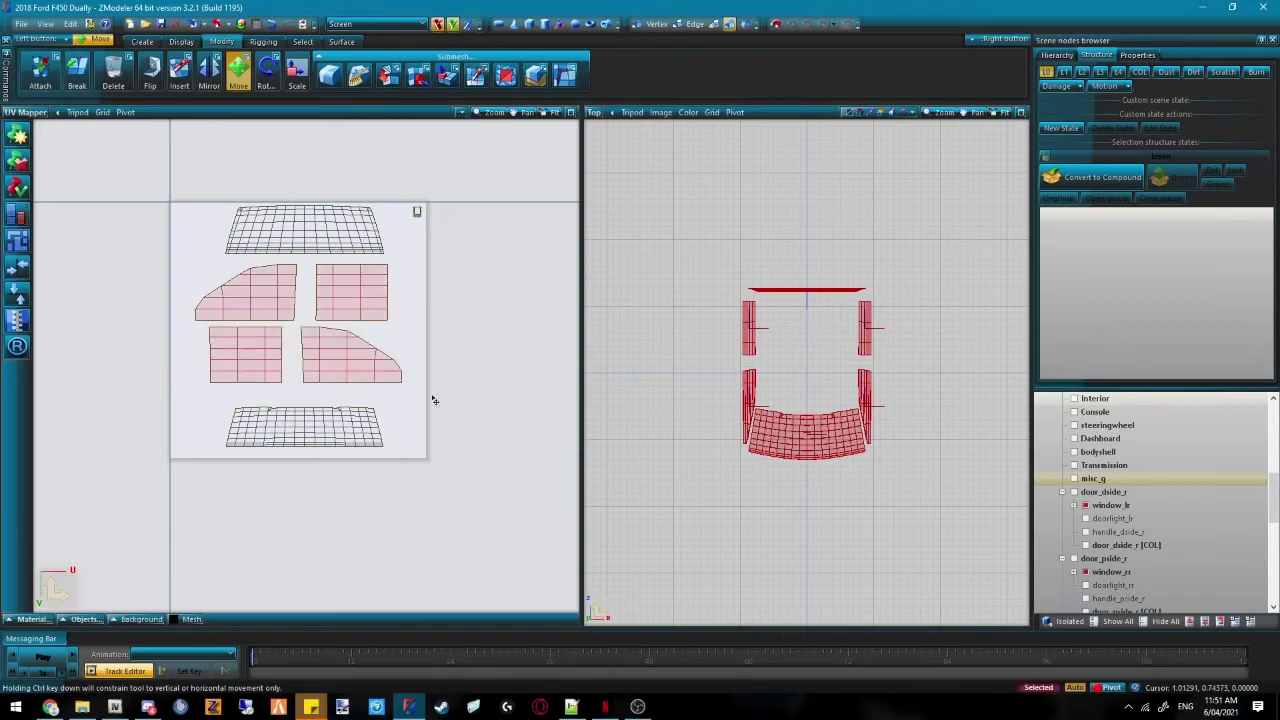
{"action": "left_click_drag", "start_coordinate": [430, 392], "coordinate": [220, 337]}
{"action": "left_click", "coordinate": [437, 24]}
{"action": "left_click_drag", "start_coordinate": [364, 350], "coordinate": [363, 361]}
{"action": "left_click_drag", "start_coordinate": [399, 308], "coordinate": [236, 243]}
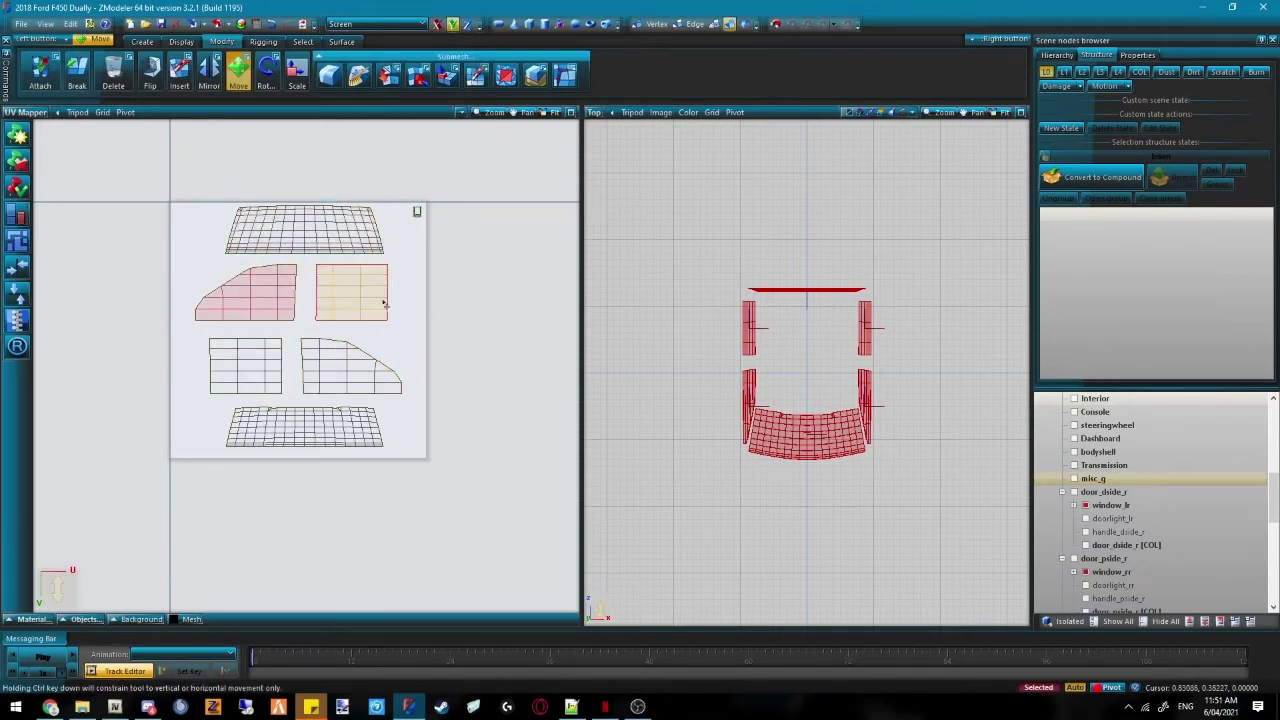
{"action": "left_click_drag", "start_coordinate": [383, 302], "coordinate": [383, 305]}
{"action": "key", "text": "space"}
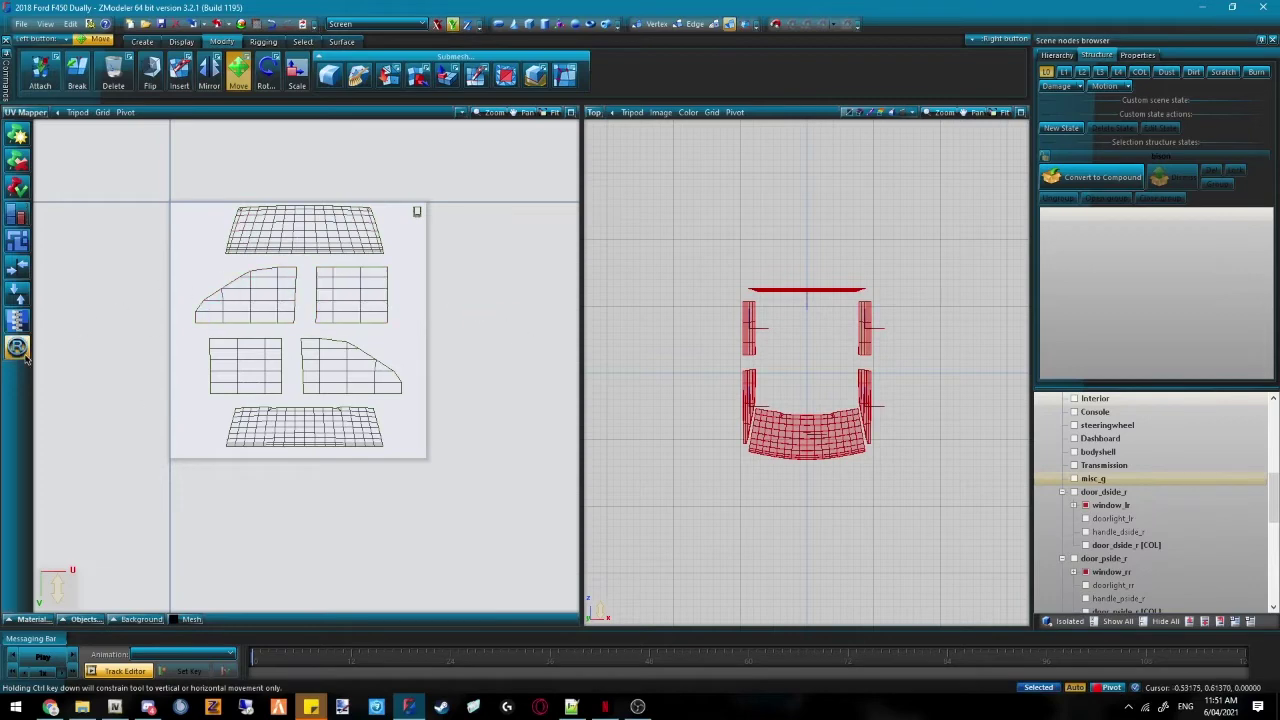
Render the window UV layout as a 4096 by 4096 Wireframe UV Atlas on a black background
{"action": "left_click", "coordinate": [18, 349]}
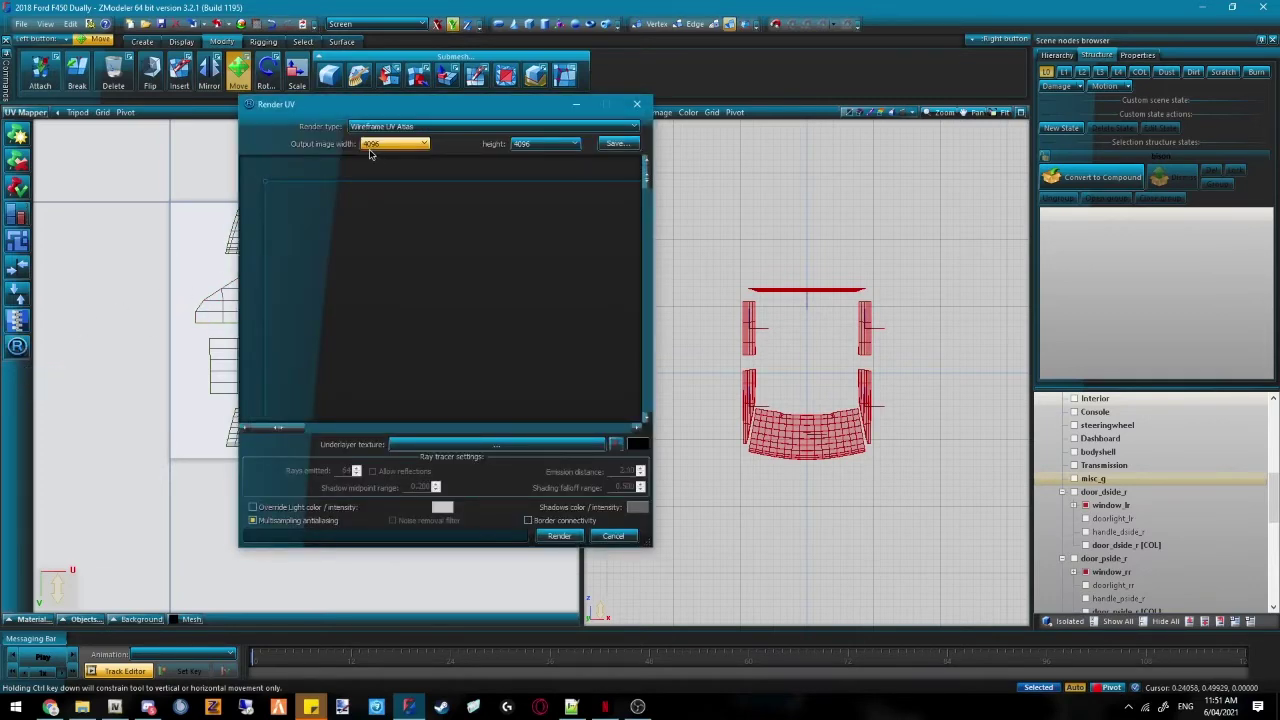
{"action": "left_click", "coordinate": [639, 445]}
{"action": "left_click", "coordinate": [366, 420]}
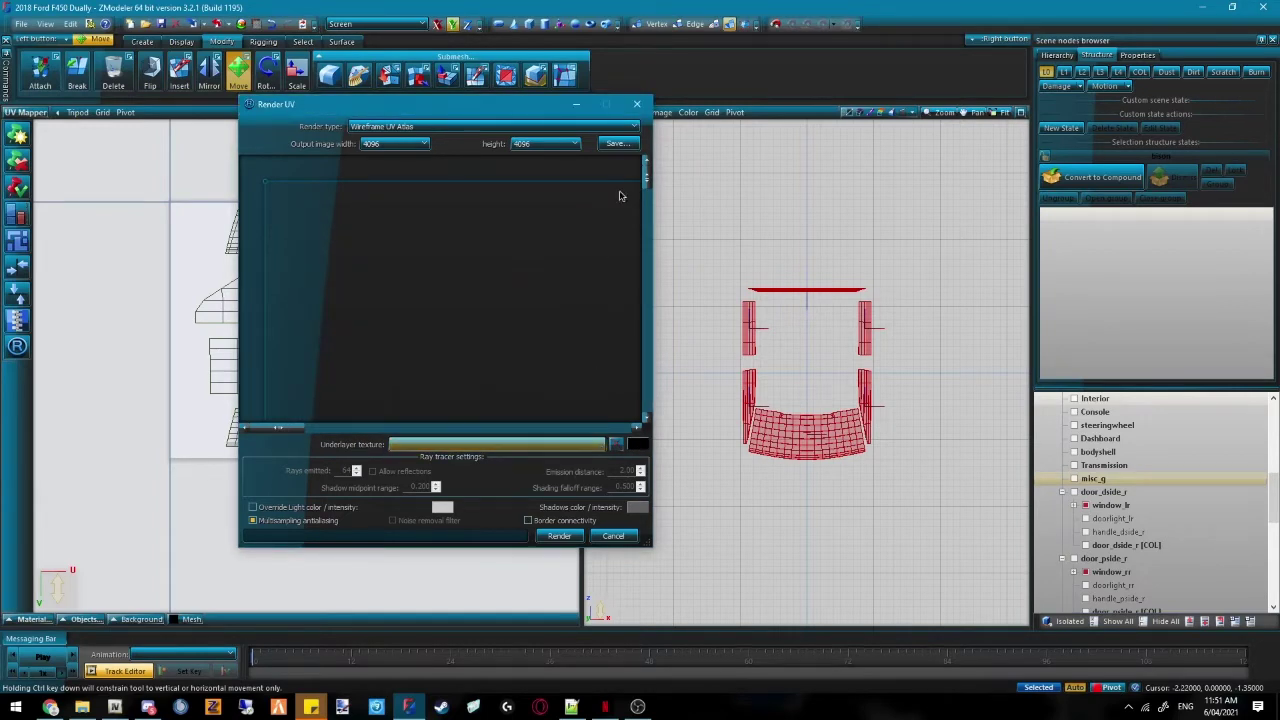
{"action": "left_click", "coordinate": [562, 534]}
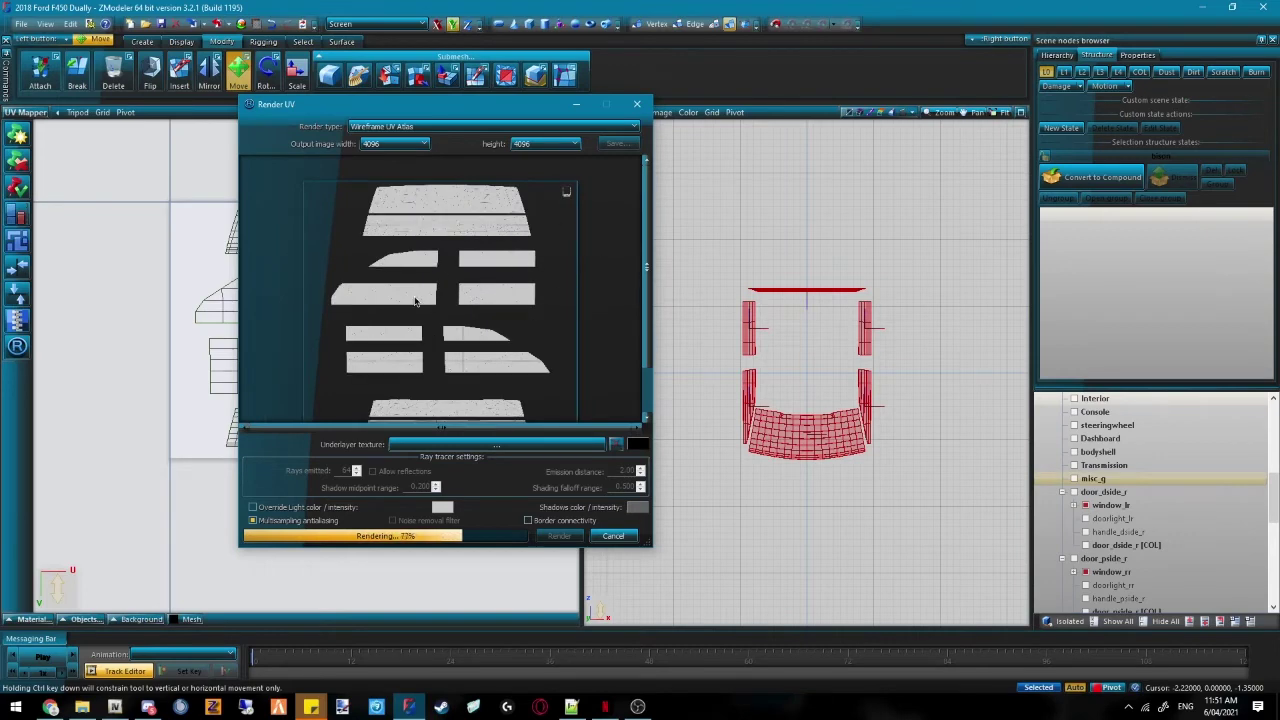
Save the rendered UV atlas as an image file and close the Render UV dialog
{"action": "left_click", "coordinate": [613, 150]}
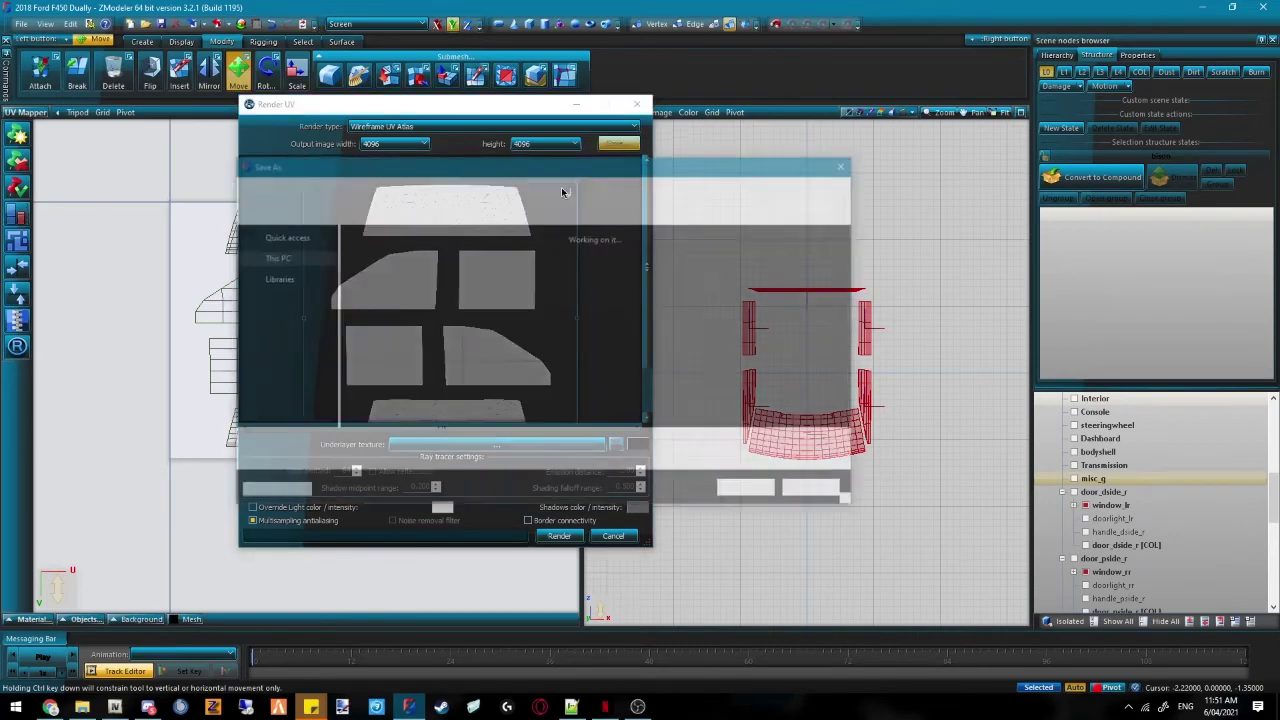
{"action": "type", "text": "t"}
{"action": "key", "text": "Return"}
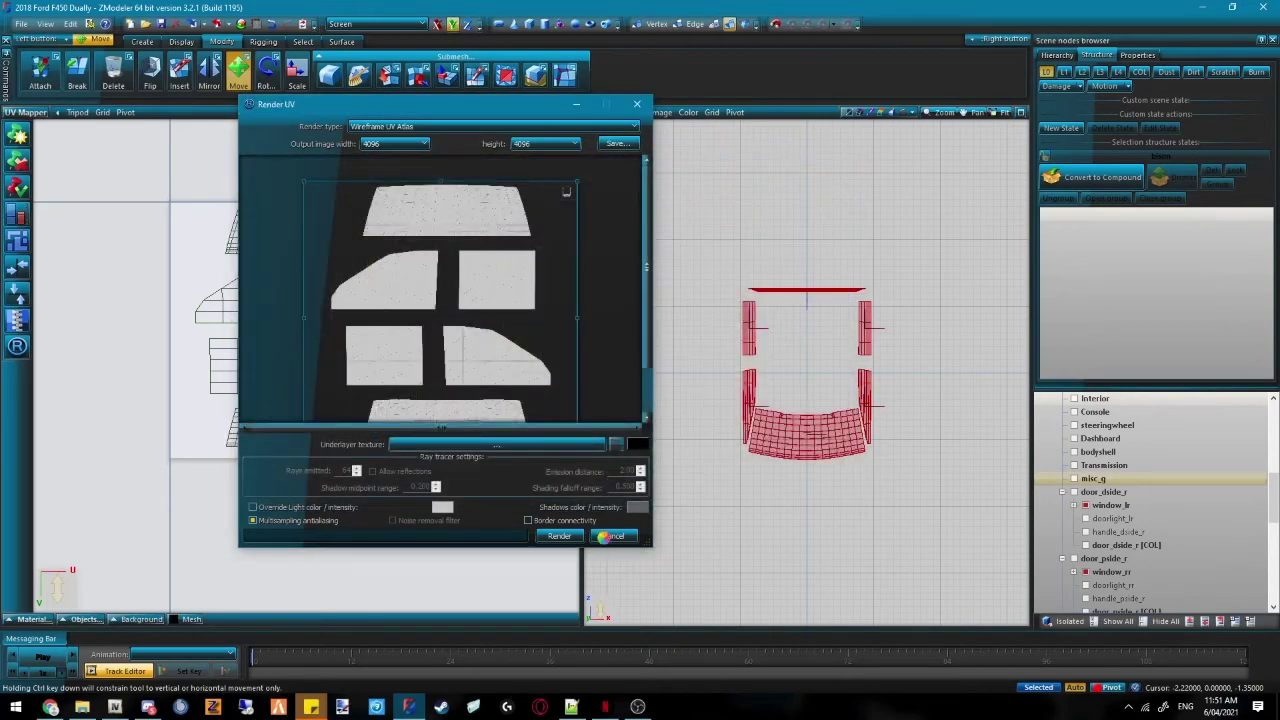
{"action": "left_click", "coordinate": [613, 538]}
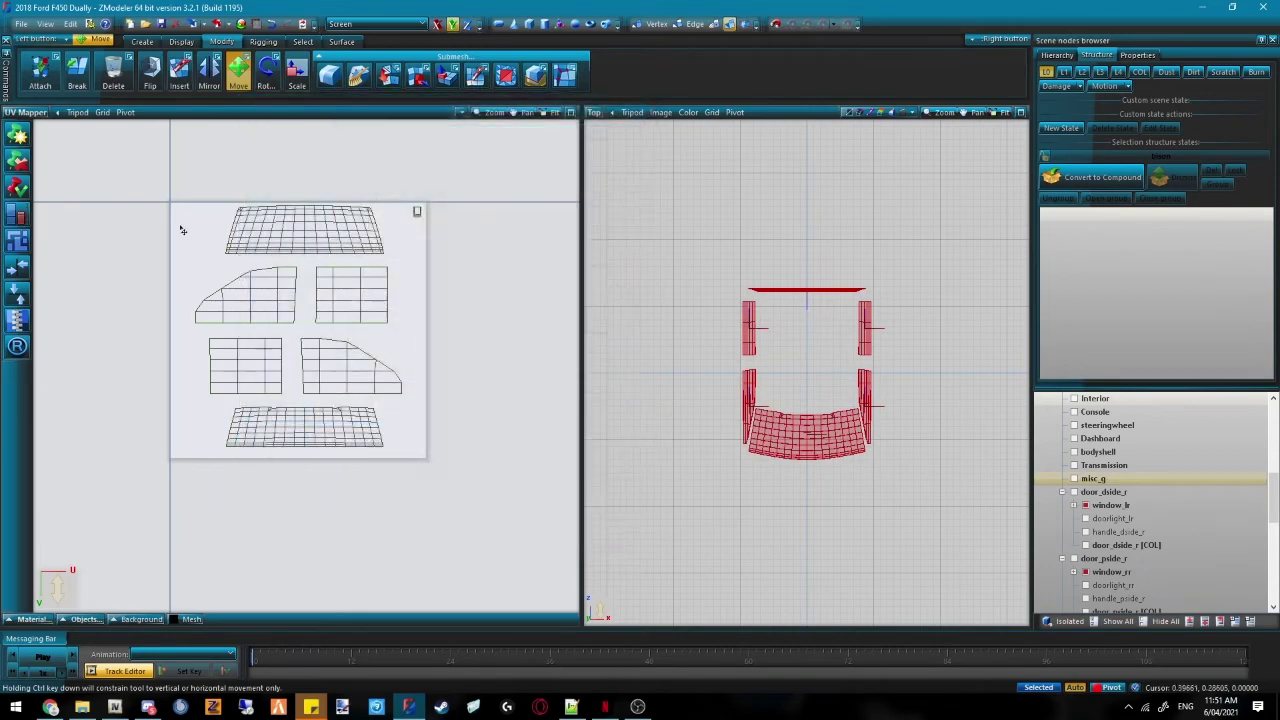
Change the UV mapper viewport to the Top view and leave the active Move tool
{"action": "left_click", "coordinate": [10, 113]}
{"action": "left_click", "coordinate": [44, 175]}
{"action": "key", "text": "Escape"}
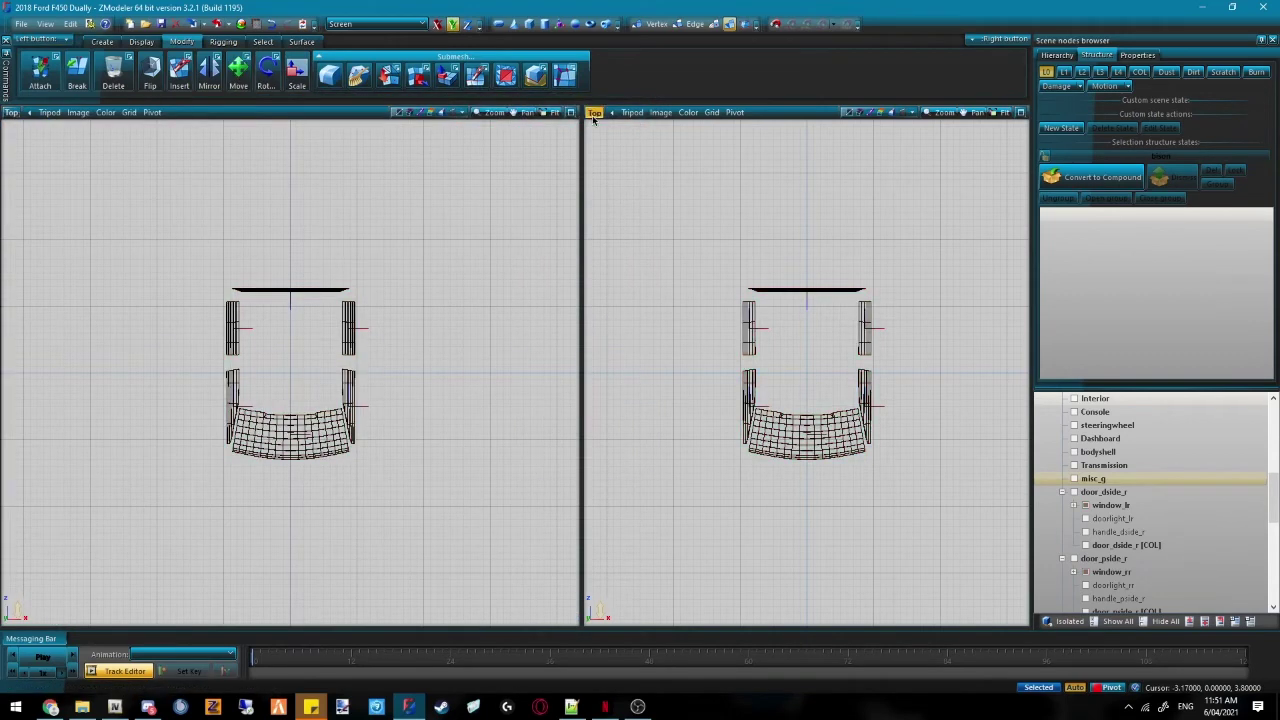
Switch to paint.net and open Zeakor Letter Logo.png from the ZEAKOR DESIGNS folder on the desktop
{"action": "key", "text": "Escape"}
{"action": "left_click", "coordinate": [595, 113]}
{"action": "left_click", "coordinate": [612, 127]}
{"action": "left_click", "coordinate": [409, 707]}
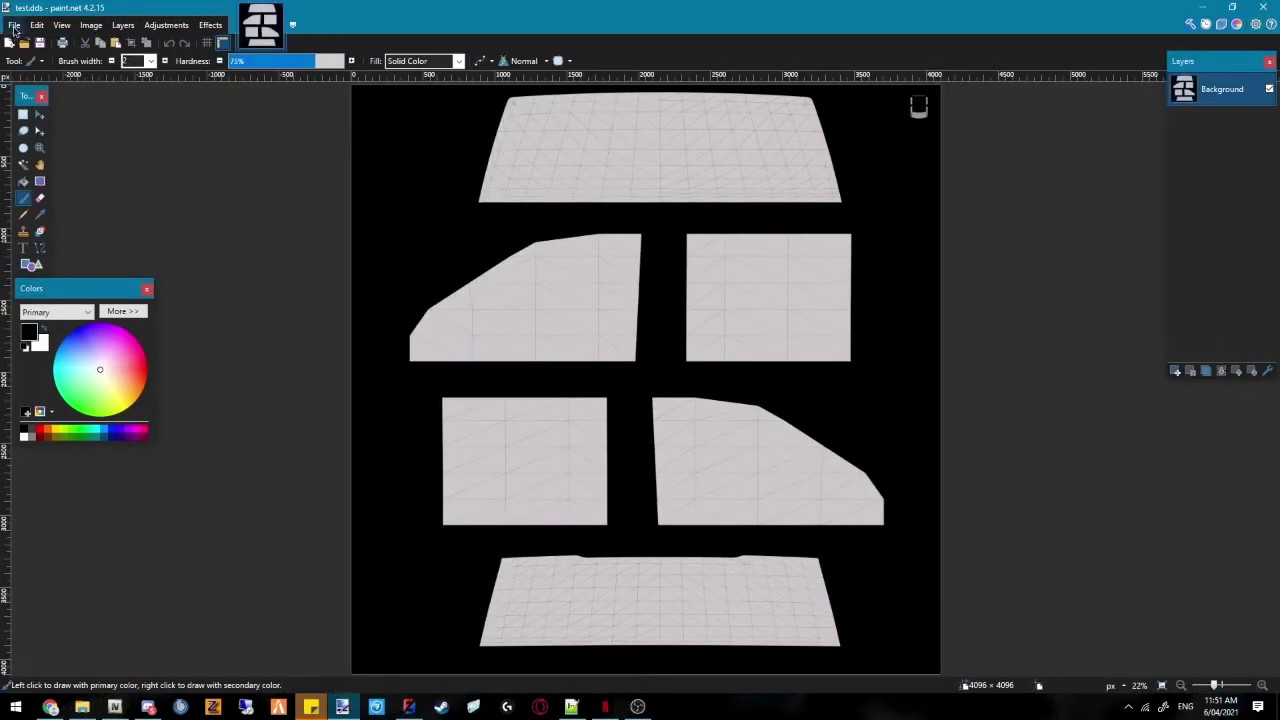
{"action": "left_click", "coordinate": [14, 25]}
{"action": "left_click", "coordinate": [42, 60]}
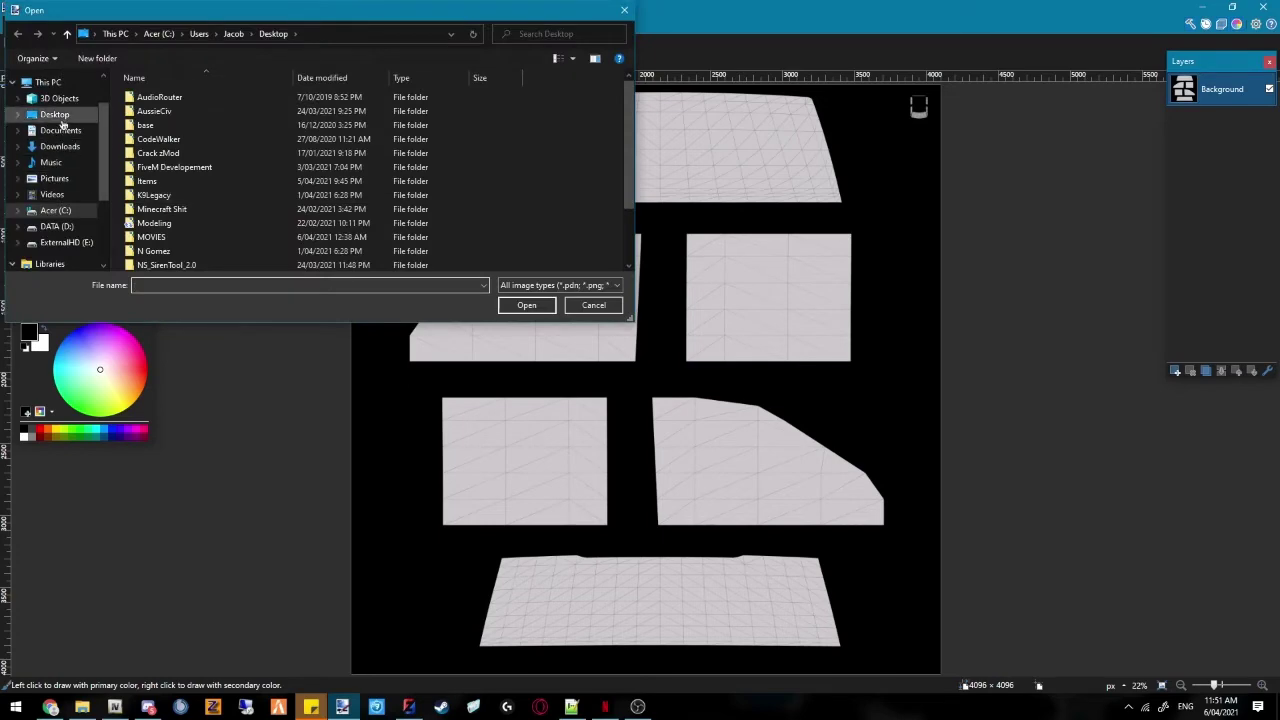
{"action": "left_click", "coordinate": [54, 114]}
{"action": "double_click", "coordinate": [366, 215]}
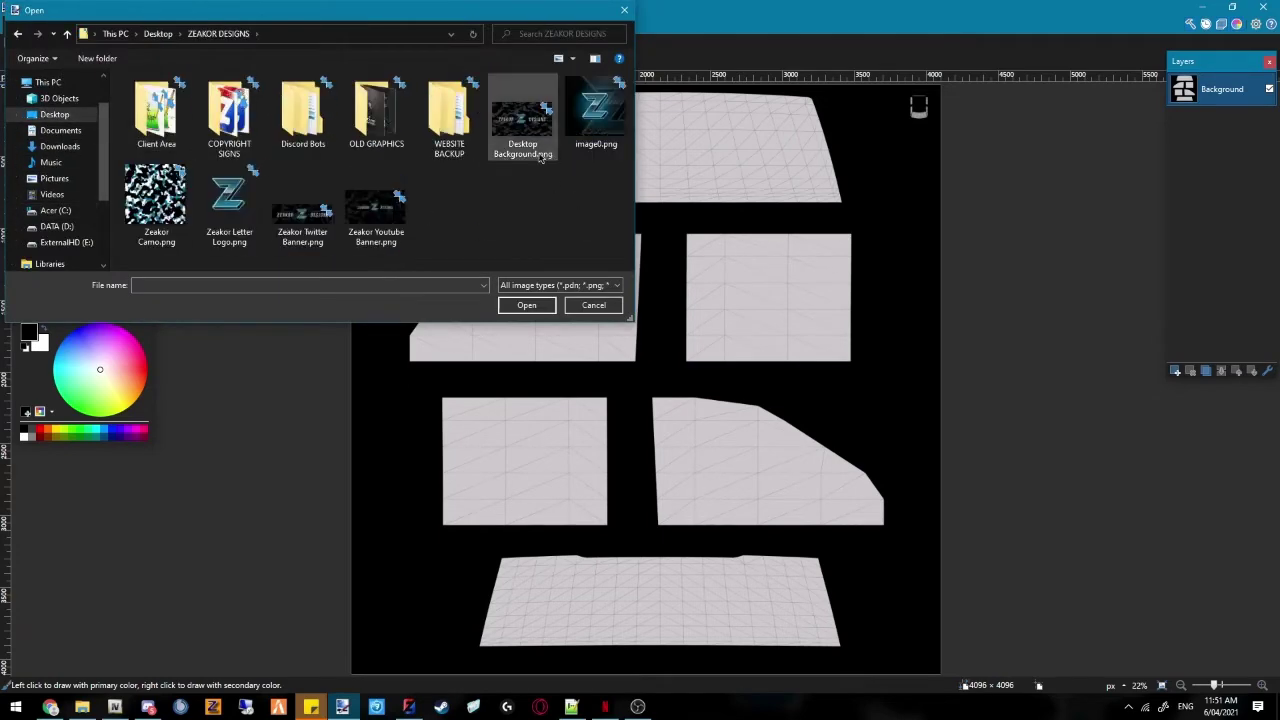
{"action": "double_click", "coordinate": [229, 208]}
Copy the entire Z logo and paste it as a new layer into test.dds
{"action": "key", "text": "ctrl+a"}
{"action": "key", "text": "ctrl+c"}
{"action": "left_click", "coordinate": [260, 25]}
{"action": "key", "text": "ctrl+shift+v"}
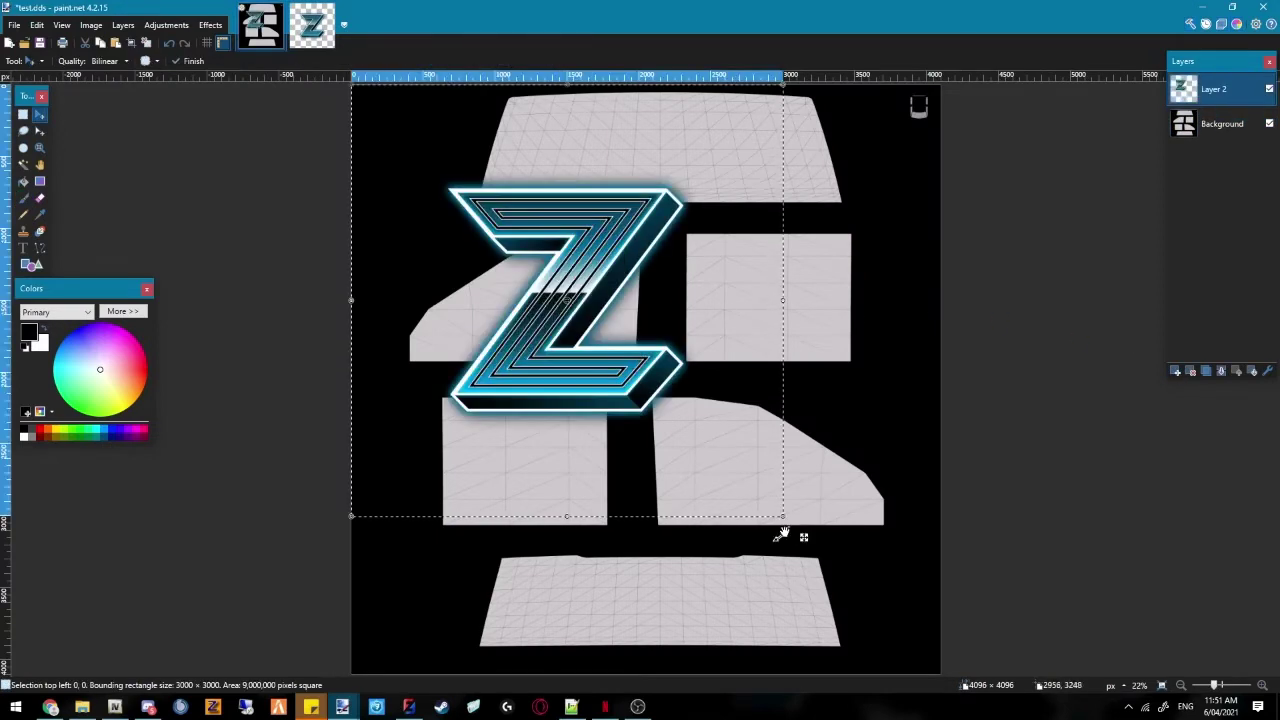
Shrink the pasted logo to about 1007 by 1007 pixels, place it in the template's upper-left corner and deselect it
{"action": "left_click_drag", "start_coordinate": [785, 530], "coordinate": [496, 244]}
{"action": "left_click_drag", "start_coordinate": [448, 181], "coordinate": [441, 167]}
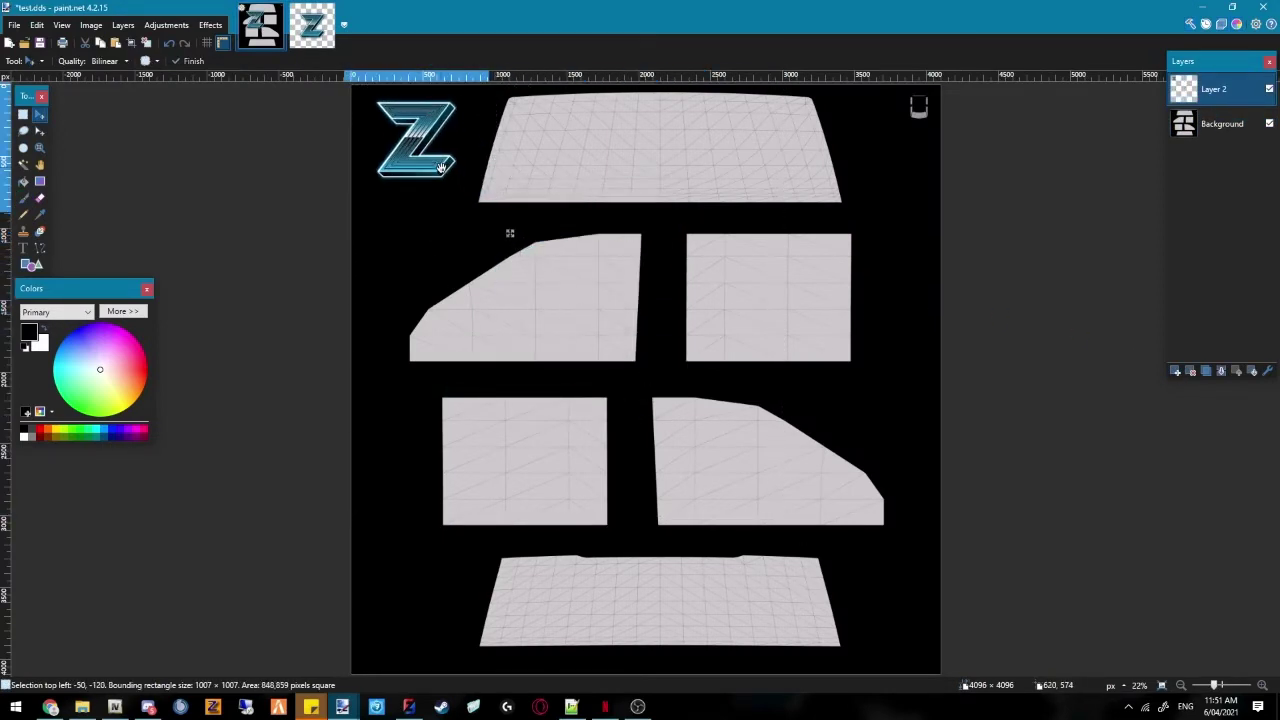
{"action": "key", "text": "ctrl+d"}
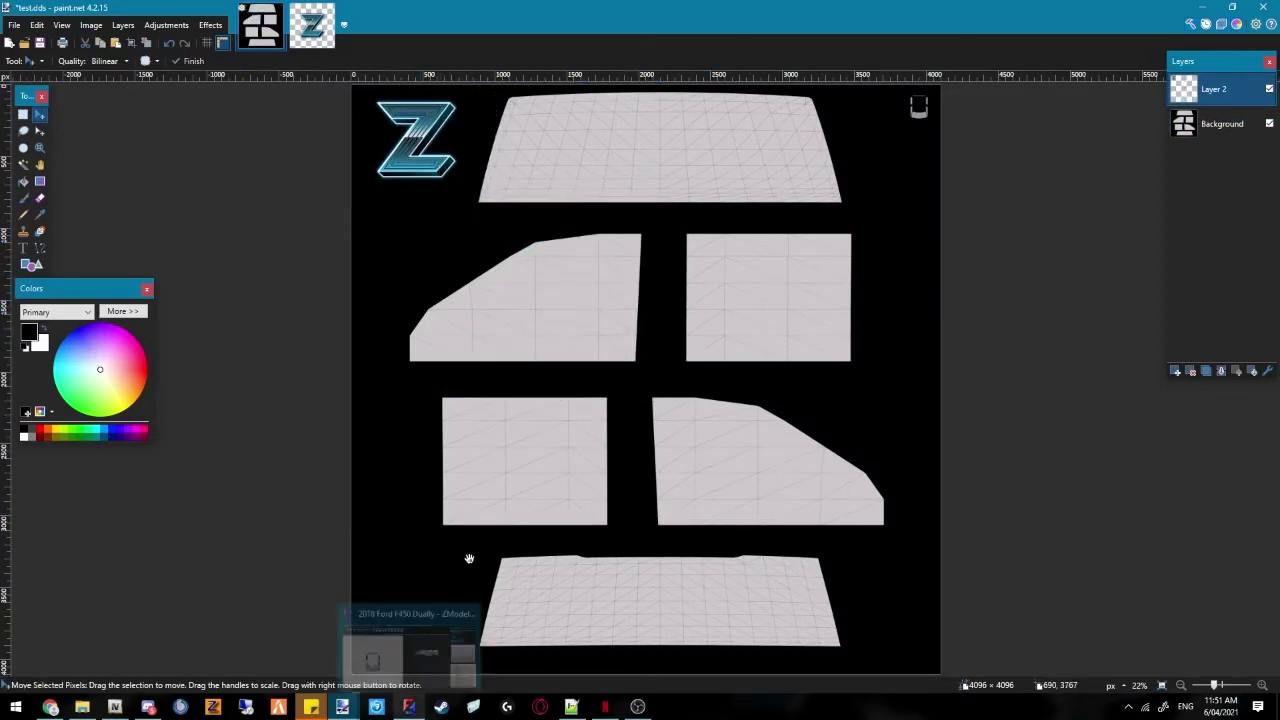
Add a new layer and enter "2018 Ford F450", "Window Template" and "By Zeakor Designs" on three lines in the Outlined / Gradient text effect
{"action": "left_click", "coordinate": [1178, 371]}
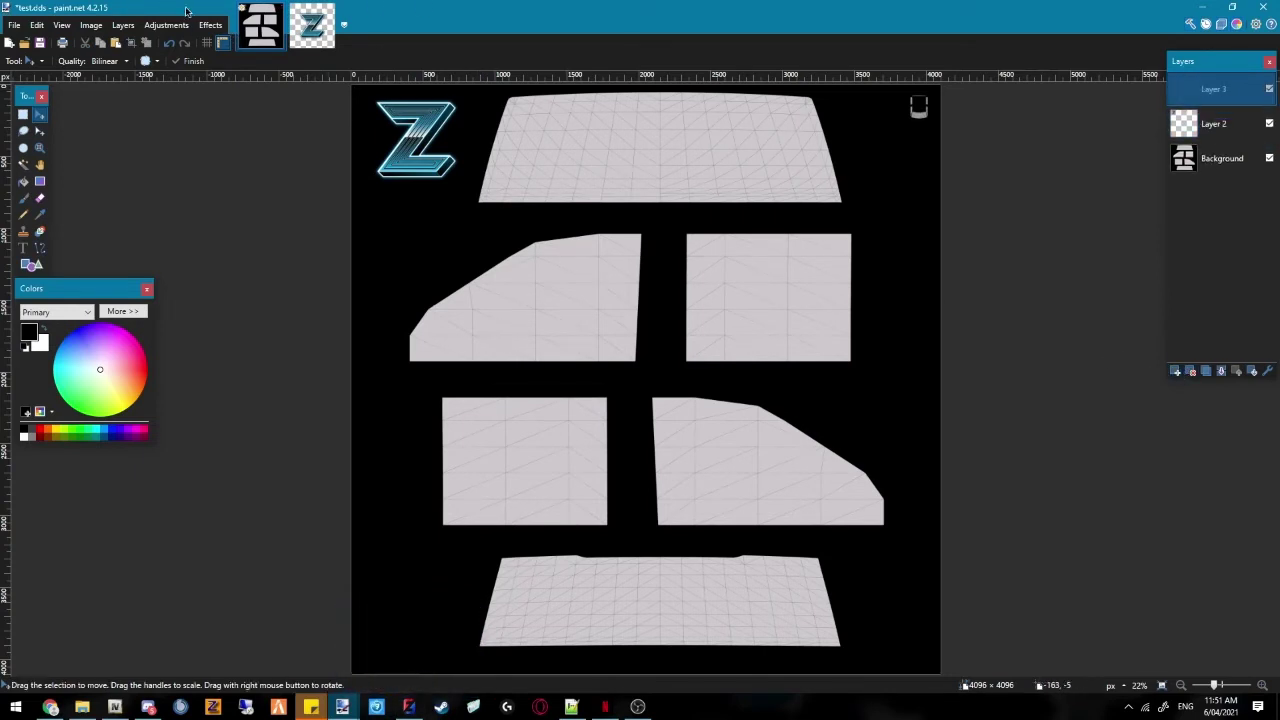
{"action": "left_click", "coordinate": [210, 25]}
{"action": "mouse_move", "coordinate": [243, 219]}
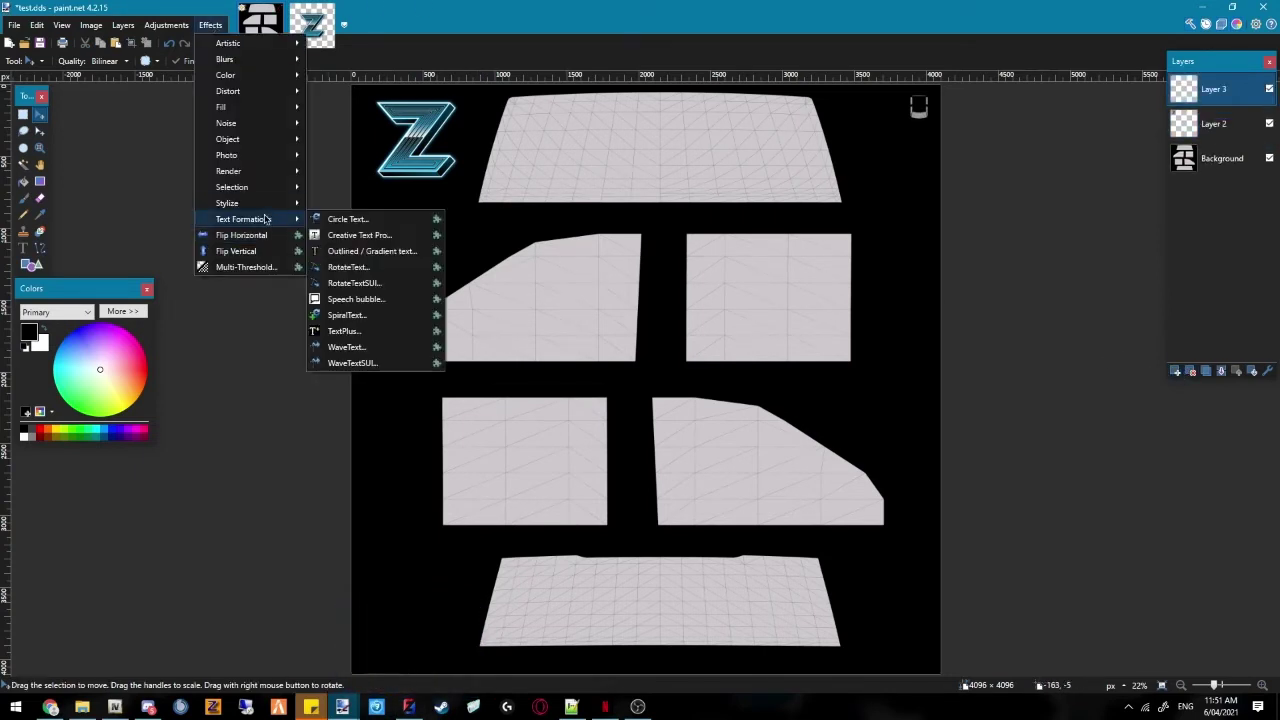
{"action": "left_click", "coordinate": [370, 251]}
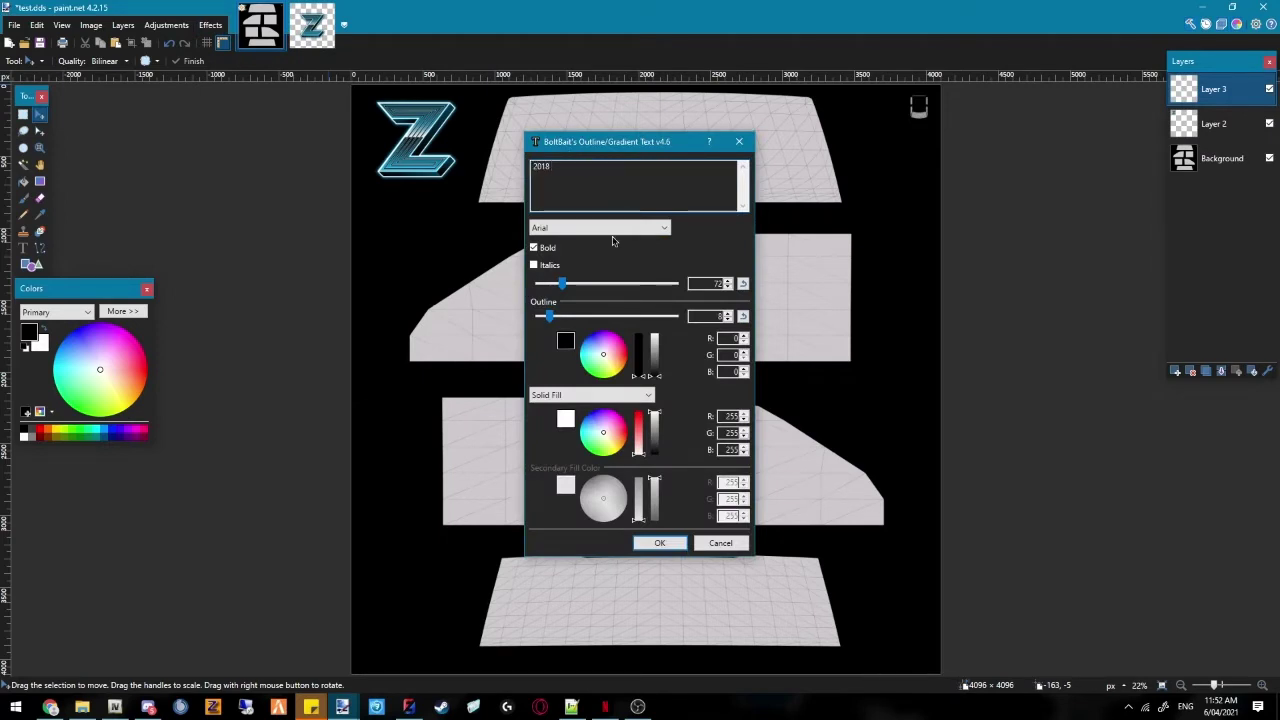
{"action": "key", "text": "Return"}
{"action": "type", "text": "Window Template"}
{"action": "key", "text": "Return"}
{"action": "type", "text": "By Zeakor Designs"}
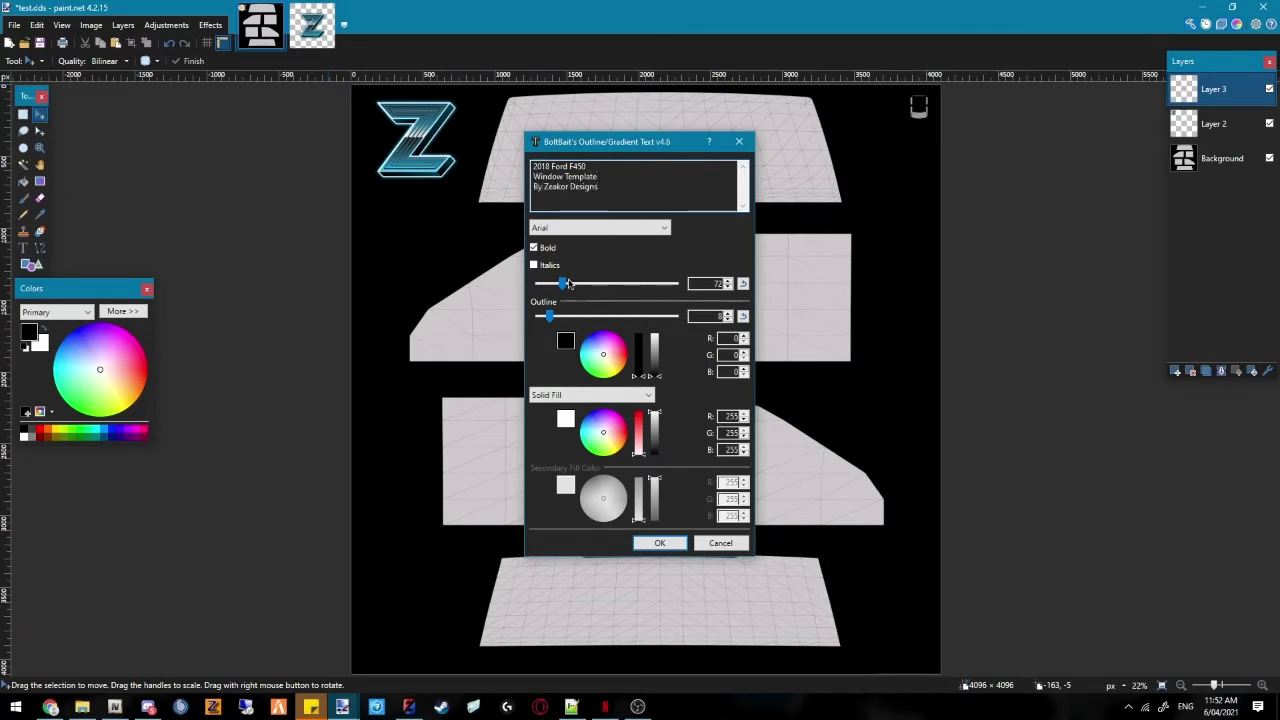
Set the title text's size to 135 and its font to Agency FB
{"action": "left_click_drag", "start_coordinate": [568, 284], "coordinate": [588, 284]}
{"action": "left_click_drag", "start_coordinate": [620, 141], "coordinate": [334, 120]}
{"action": "left_click", "coordinate": [333, 207]}
{"action": "scroll", "coordinate": [320, 258], "scroll_direction": "up", "scroll_amount": 5}
{"action": "left_click", "coordinate": [270, 221]}
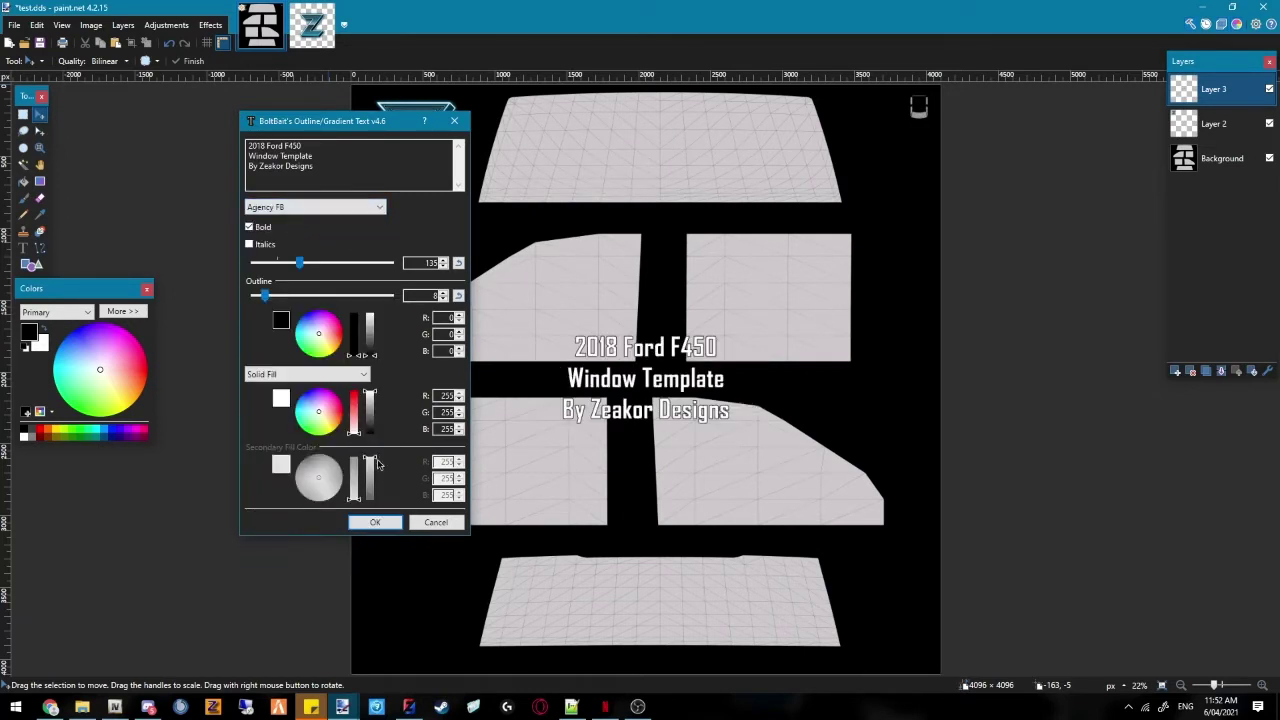
Give the title text a white outline and a solid light blue fill of RGB 0, 174, 255, and apply the effect
{"action": "left_click", "coordinate": [300, 400]}
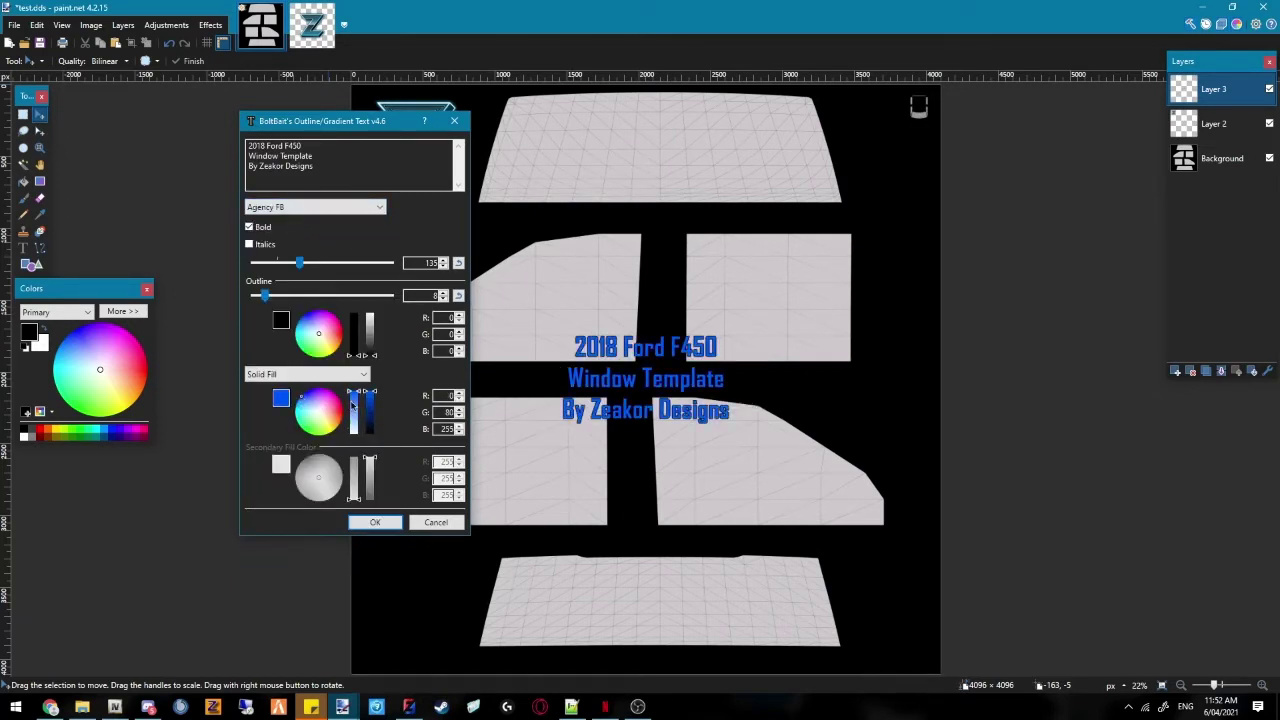
{"action": "left_click_drag", "start_coordinate": [355, 406], "coordinate": [300, 331]}
{"action": "left_click", "coordinate": [369, 432]}
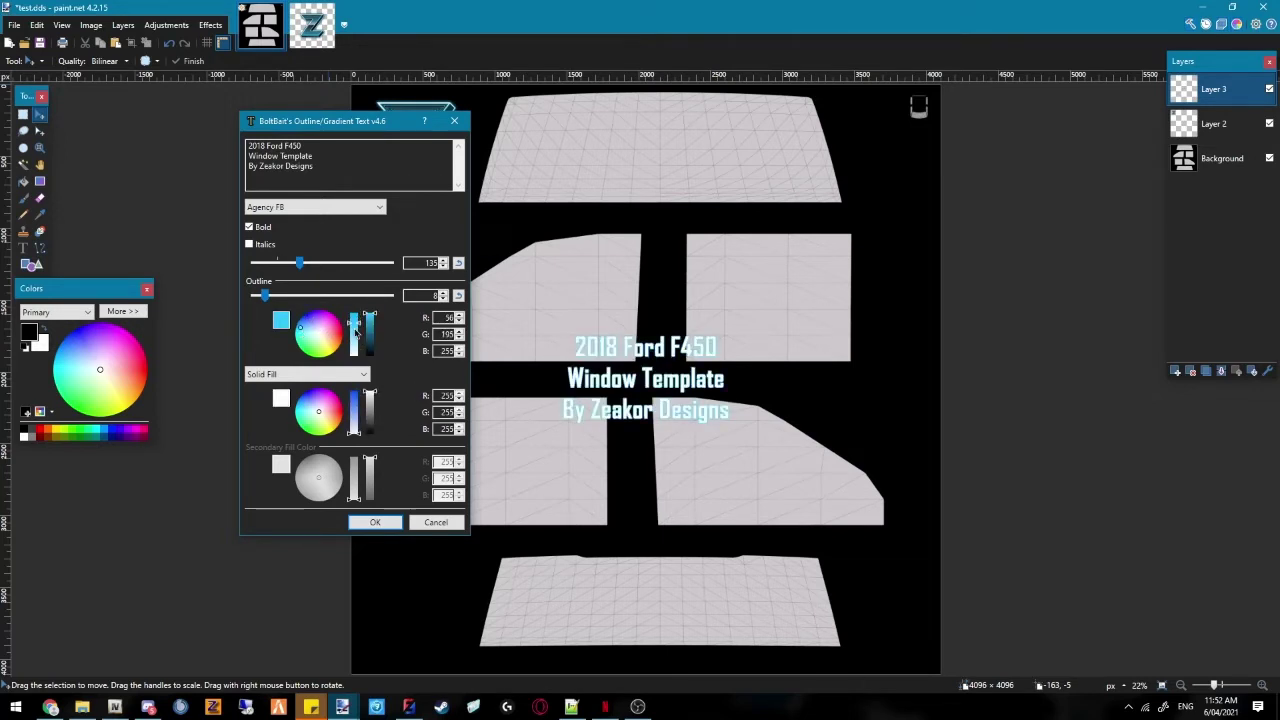
{"action": "left_click_drag", "start_coordinate": [355, 333], "coordinate": [294, 405]}
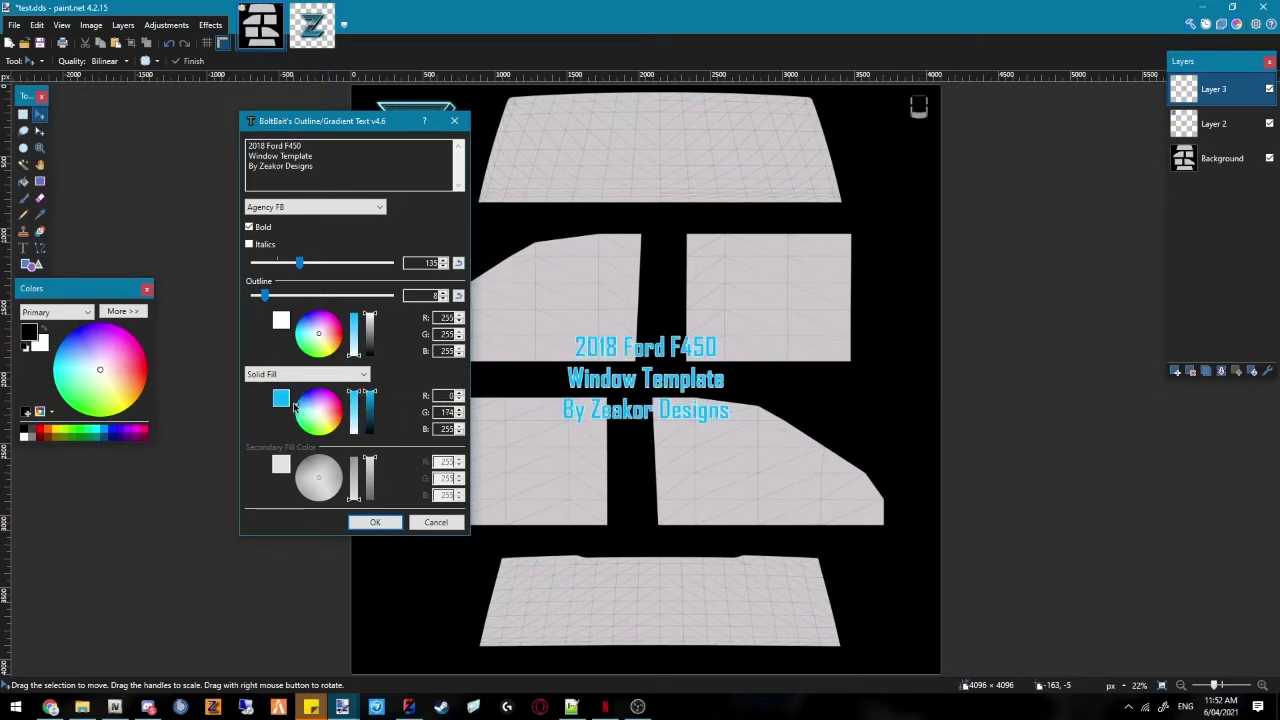
{"action": "left_click", "coordinate": [376, 521]}
Scale the three-line title down proportionally, place it directly beneath the Z logo and deselect it
{"action": "left_click_drag", "start_coordinate": [640, 392], "coordinate": [532, 332]}
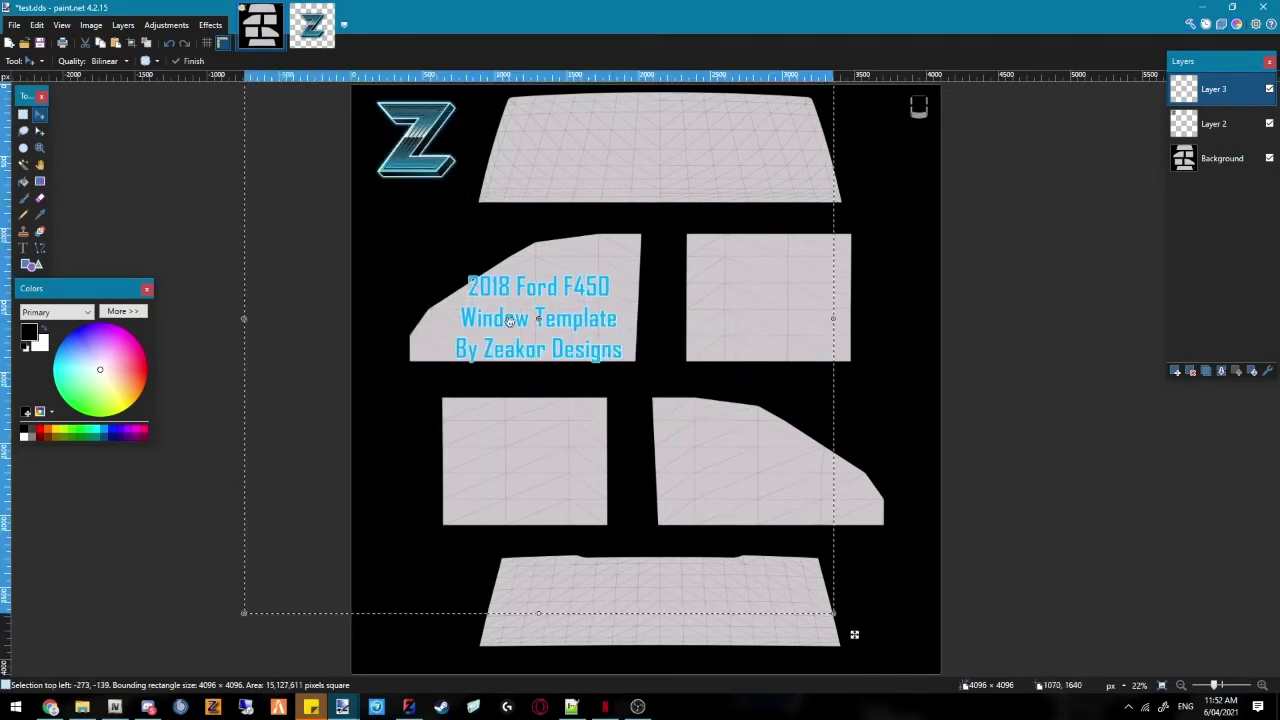
{"action": "left_click_drag", "start_coordinate": [837, 615], "coordinate": [731, 519], "text": "shift"}
{"action": "left_click_drag", "start_coordinate": [593, 371], "coordinate": [524, 334]}
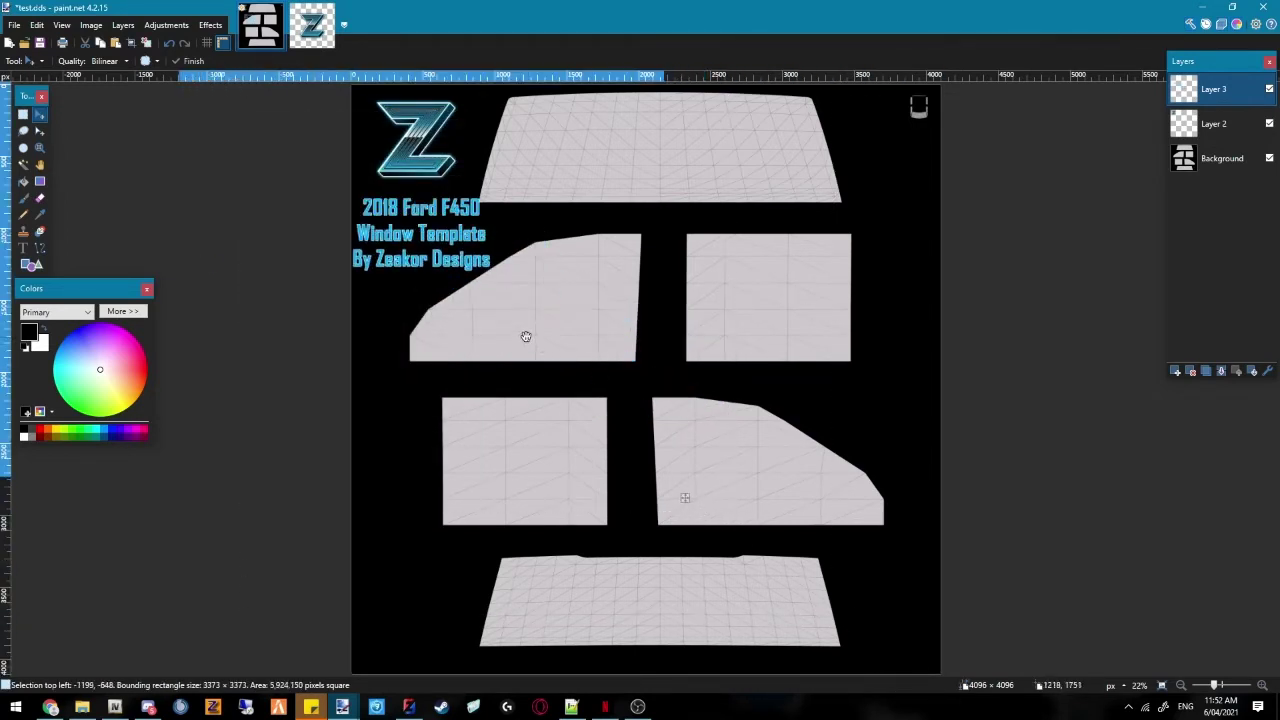
{"action": "left_click_drag", "start_coordinate": [665, 473], "coordinate": [590, 397], "text": "shift"}
{"action": "left_click_drag", "start_coordinate": [414, 265], "coordinate": [450, 293]}
{"action": "key", "text": "ctrl+d"}
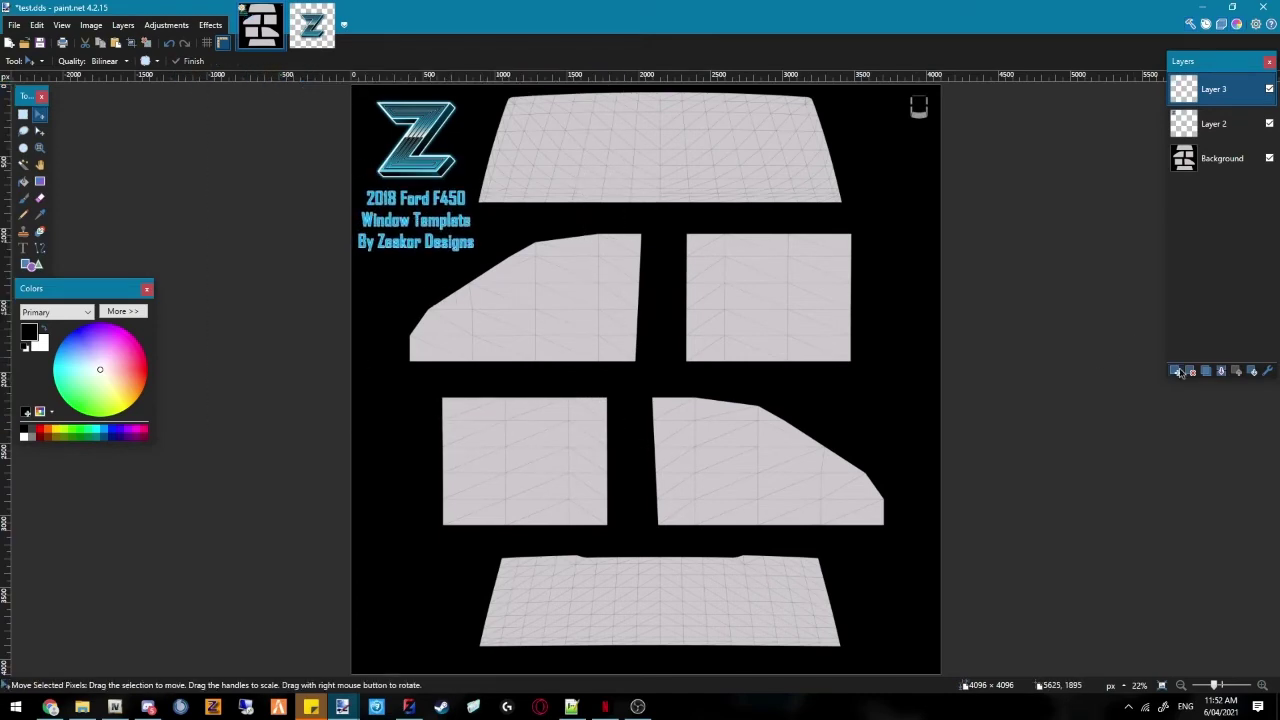
Add another layer and set up the rectangle shape tool with a brush width of 5 and white as the primary colour
{"action": "left_click", "coordinate": [1176, 371]}
{"action": "scroll", "coordinate": [943, 171], "scroll_direction": "down", "scroll_amount": 2, "text": "ctrl"}
{"action": "scroll", "coordinate": [948, 175], "scroll_direction": "up", "scroll_amount": 4, "text": "ctrl"}
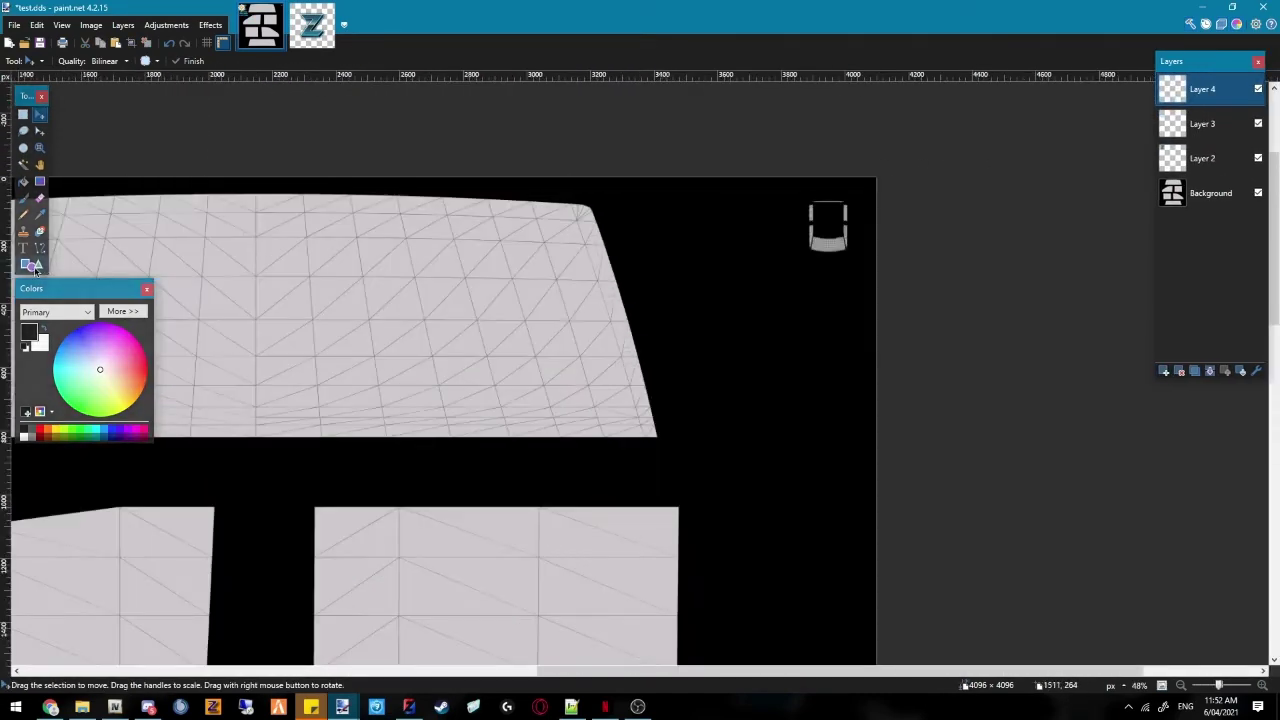
{"action": "left_click", "coordinate": [33, 265]}
{"action": "left_click", "coordinate": [240, 62]}
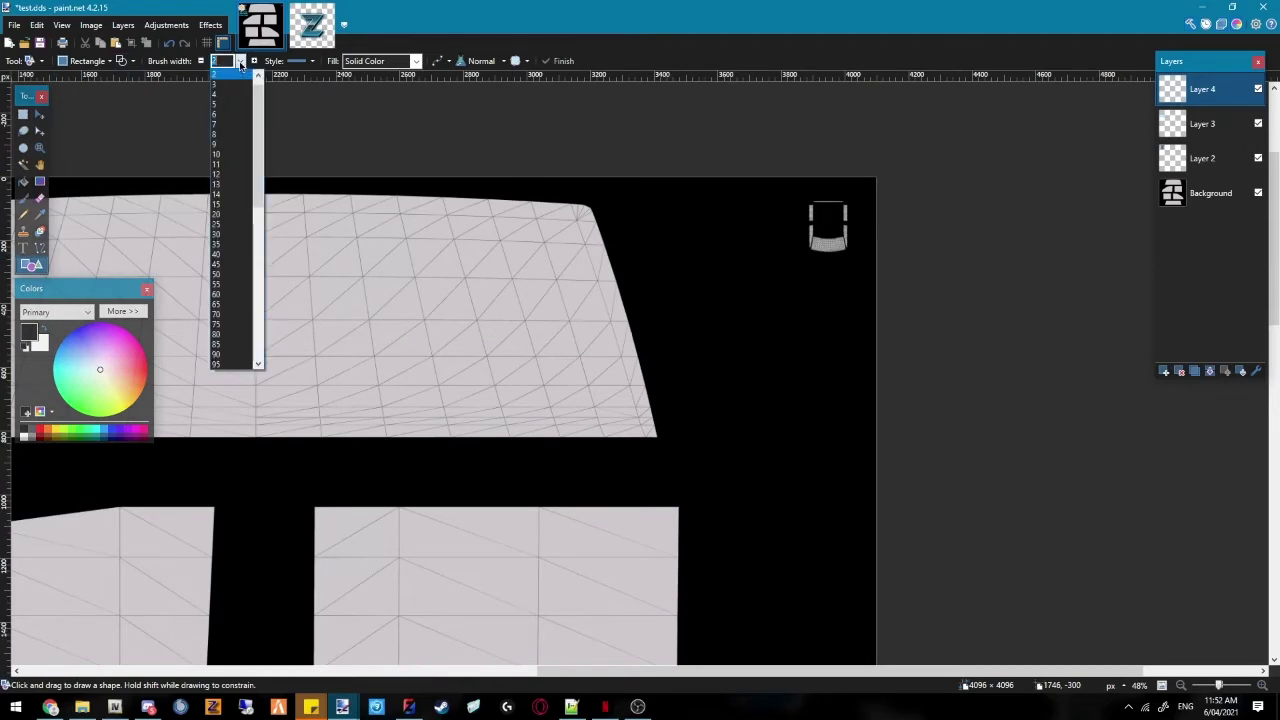
{"action": "left_click", "coordinate": [228, 116]}
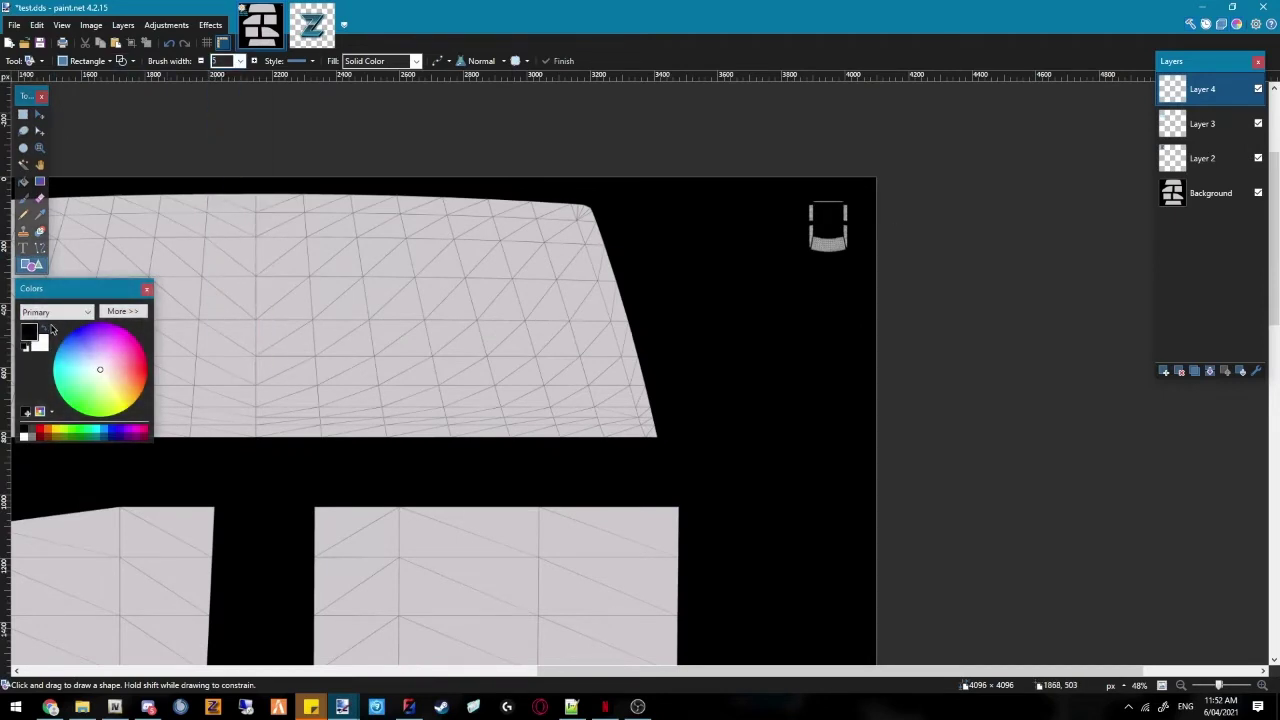
{"action": "left_click", "coordinate": [47, 330]}
Draw a white rectangle outline, about 283 by 215 pixels, around the small top-view windows in the template's upper-right corner
{"action": "scroll", "coordinate": [877, 236], "scroll_direction": "up", "scroll_amount": 2, "text": "ctrl"}
{"action": "left_click_drag", "start_coordinate": [640, 147], "coordinate": [871, 321]}
{"action": "left_click_drag", "start_coordinate": [640, 321], "coordinate": [724, 287]}
{"action": "left_click_drag", "start_coordinate": [870, 152], "coordinate": [854, 190]}
{"action": "key", "text": "ctrl+z"}
{"action": "key", "text": "ctrl+z"}
{"action": "left_click_drag", "start_coordinate": [658, 322], "coordinate": [715, 300]}
Resize the rectangle outline to about 218 by 224 pixels so it frames the small top-view windows evenly
{"action": "scroll", "coordinate": [847, 203], "scroll_direction": "up", "scroll_amount": 2, "text": "ctrl"}
{"action": "middle_click_drag", "start_coordinate": [854, 157], "coordinate": [764, 282]}
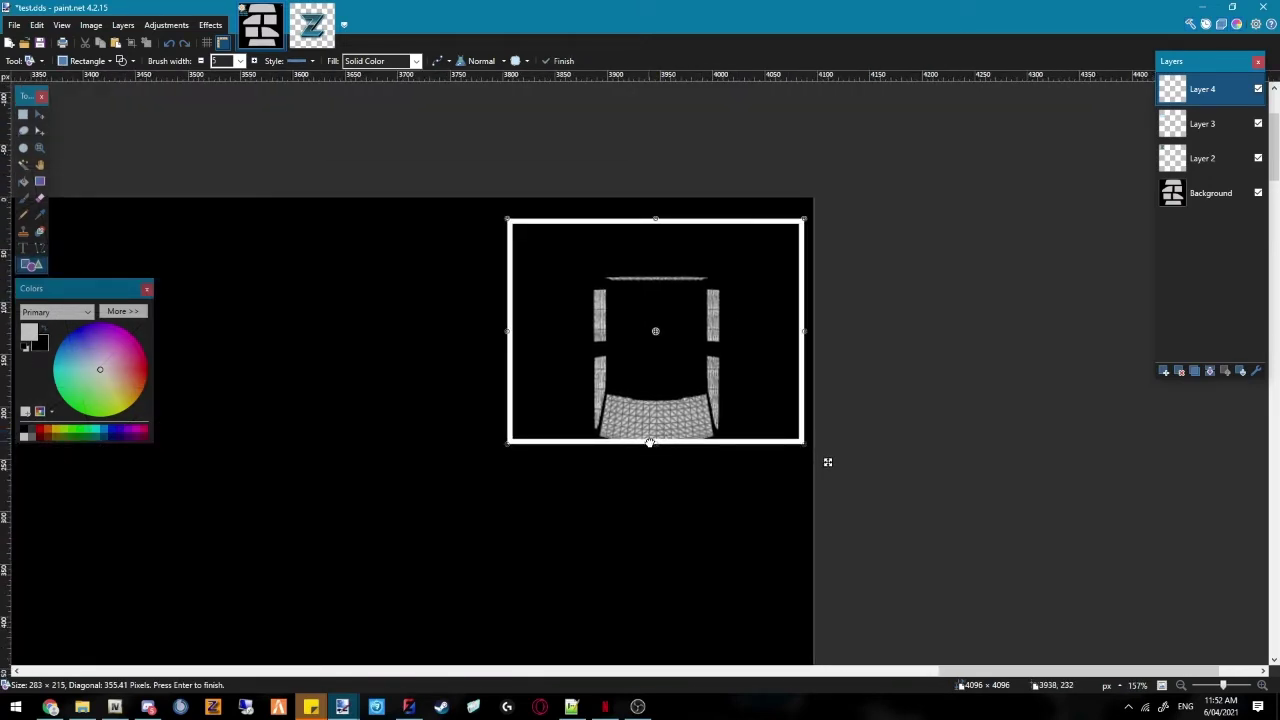
{"action": "left_click_drag", "start_coordinate": [650, 443], "coordinate": [655, 497]}
{"action": "left_click_drag", "start_coordinate": [513, 219], "coordinate": [548, 244]}
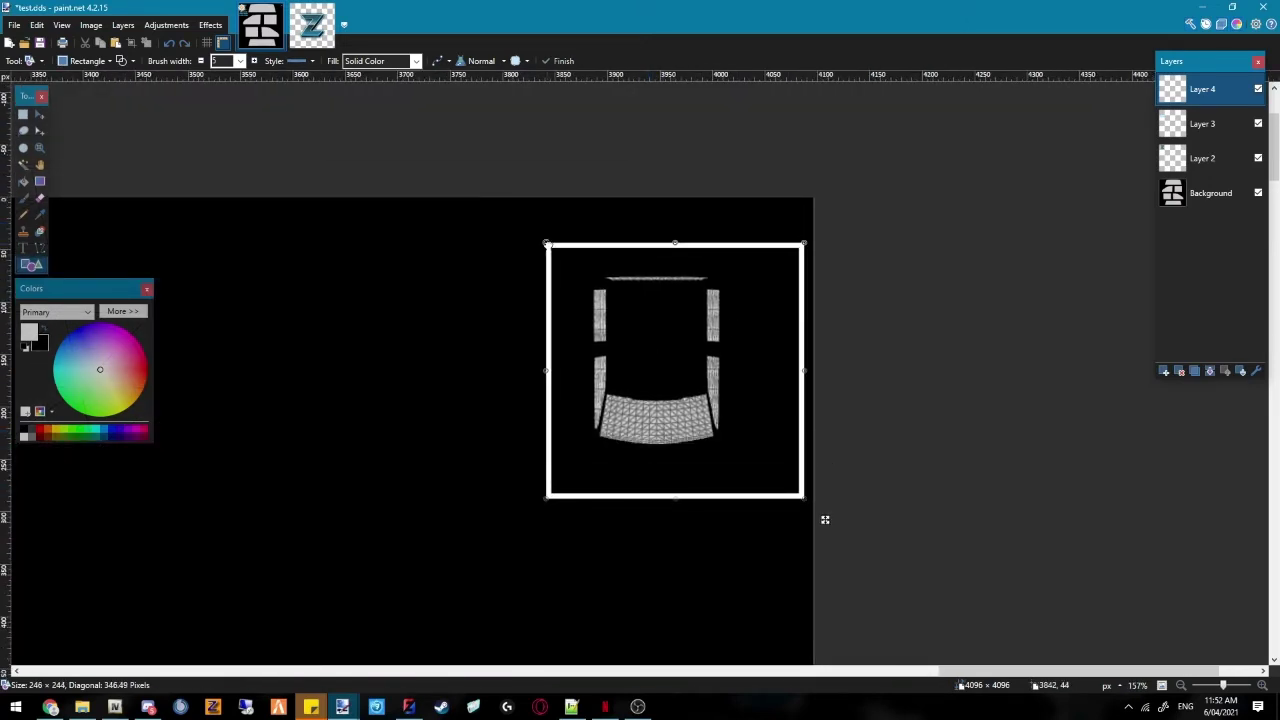
{"action": "left_click_drag", "start_coordinate": [802, 495], "coordinate": [778, 480]}
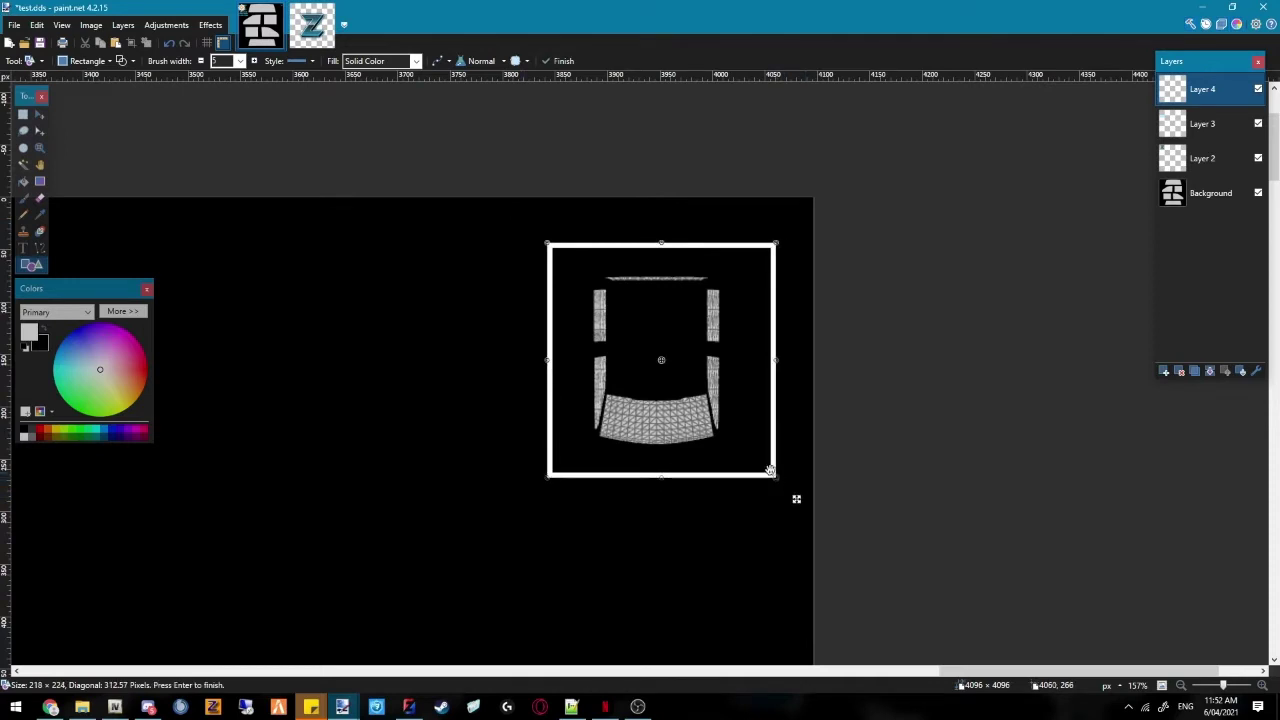
Add the text "INSIDE OF WINDOWS" on two lines near the frame, in centred Calibri at size 36
{"action": "scroll", "coordinate": [794, 497], "scroll_direction": "down", "scroll_amount": 5, "text": "ctrl"}
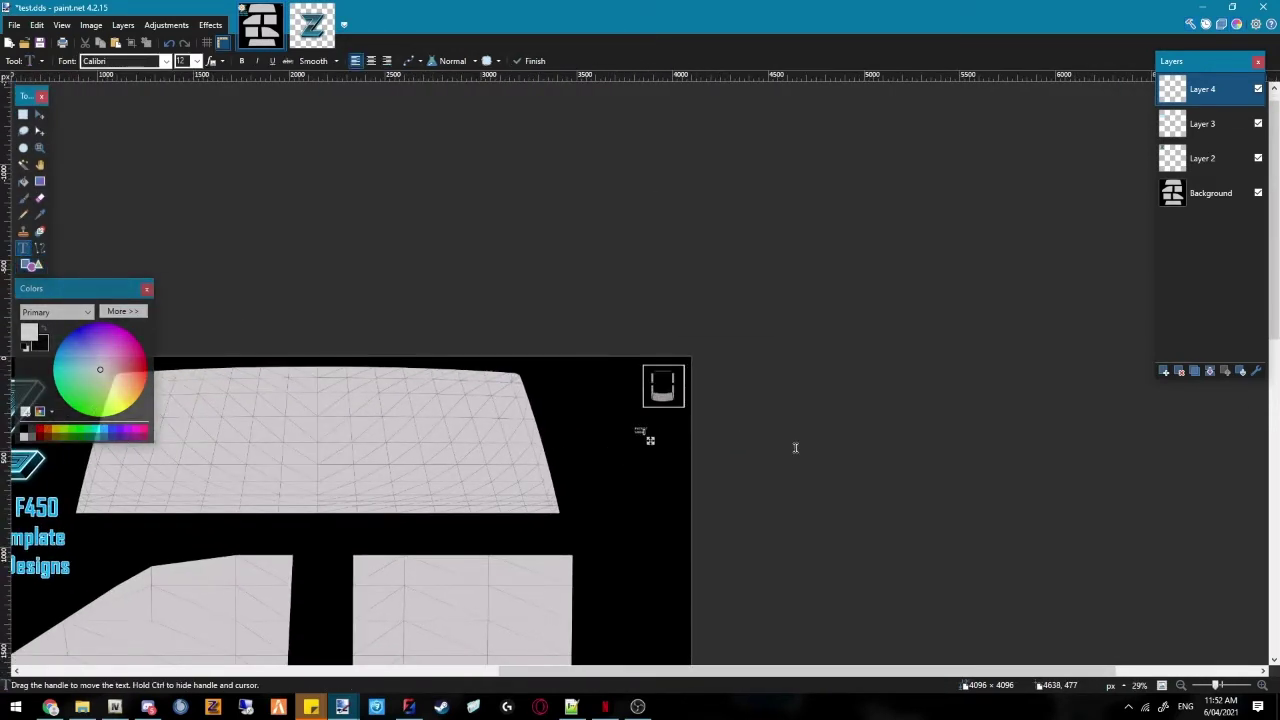
{"action": "left_click", "coordinate": [197, 61]}
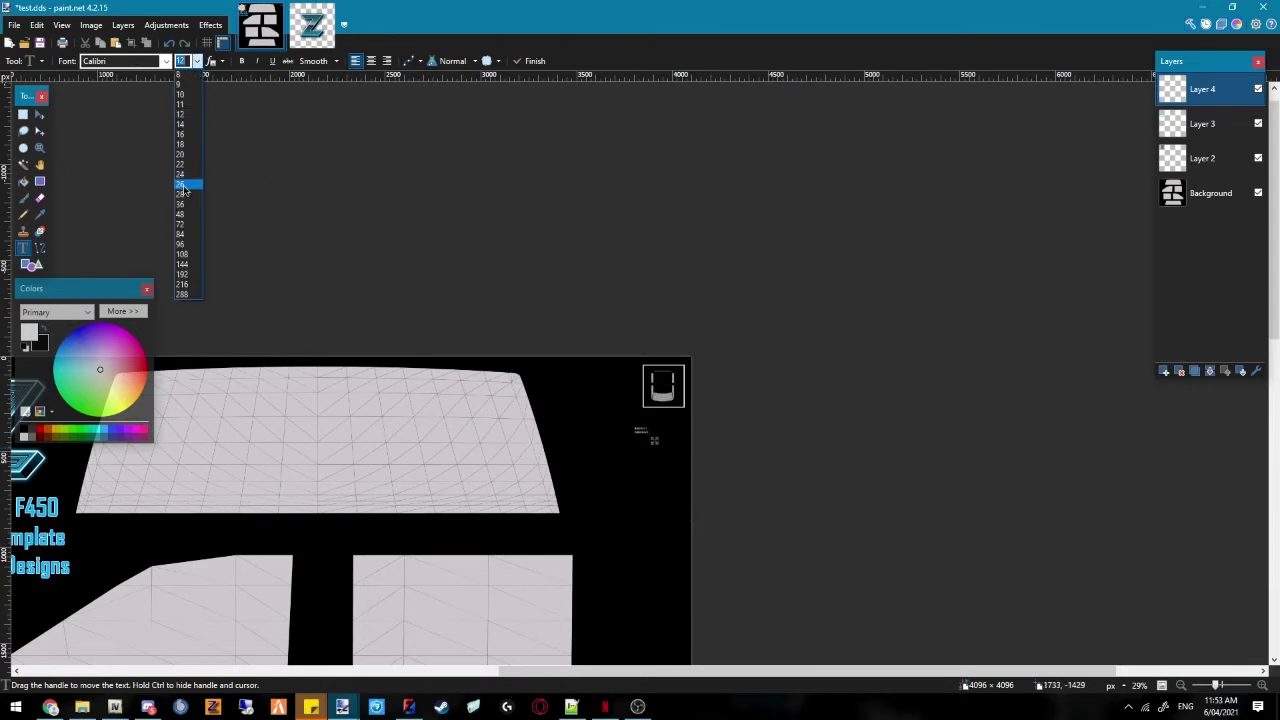
{"action": "left_click", "coordinate": [185, 224]}
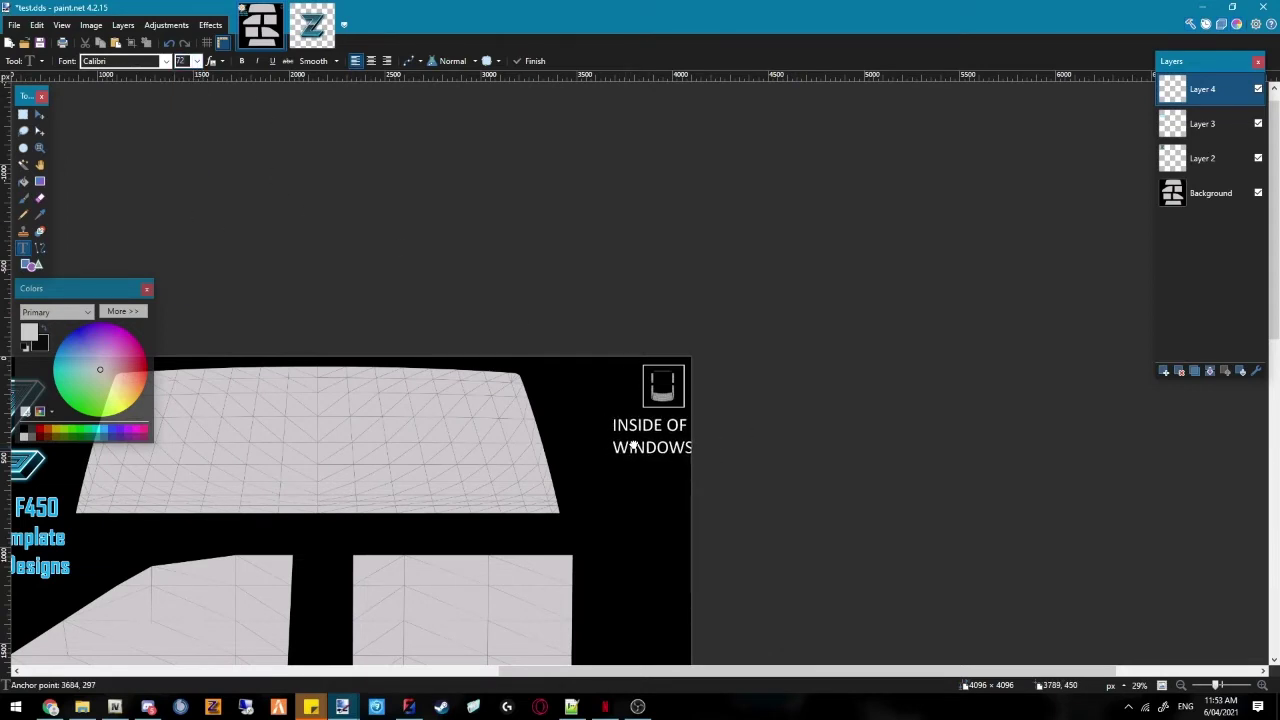
{"action": "left_click", "coordinate": [371, 61]}
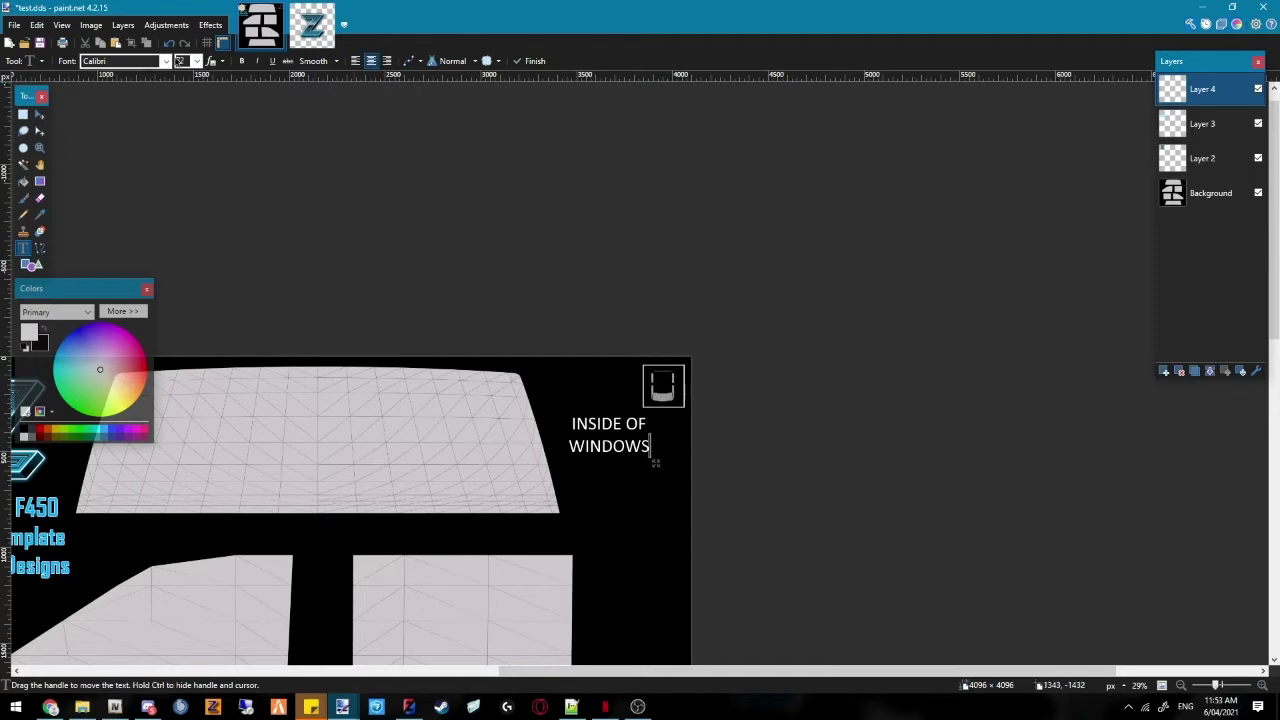
{"action": "left_click", "coordinate": [197, 61]}
{"action": "left_click", "coordinate": [198, 207]}
Position the "INSIDE OF WINDOWS" label directly beneath the white frame and make it bold
{"action": "scroll", "coordinate": [664, 416], "scroll_direction": "up", "scroll_amount": 3, "text": "ctrl"}
{"action": "right_click_drag", "start_coordinate": [664, 436], "coordinate": [660, 427]}
{"action": "left_click_drag", "start_coordinate": [660, 425], "coordinate": [661, 426]}
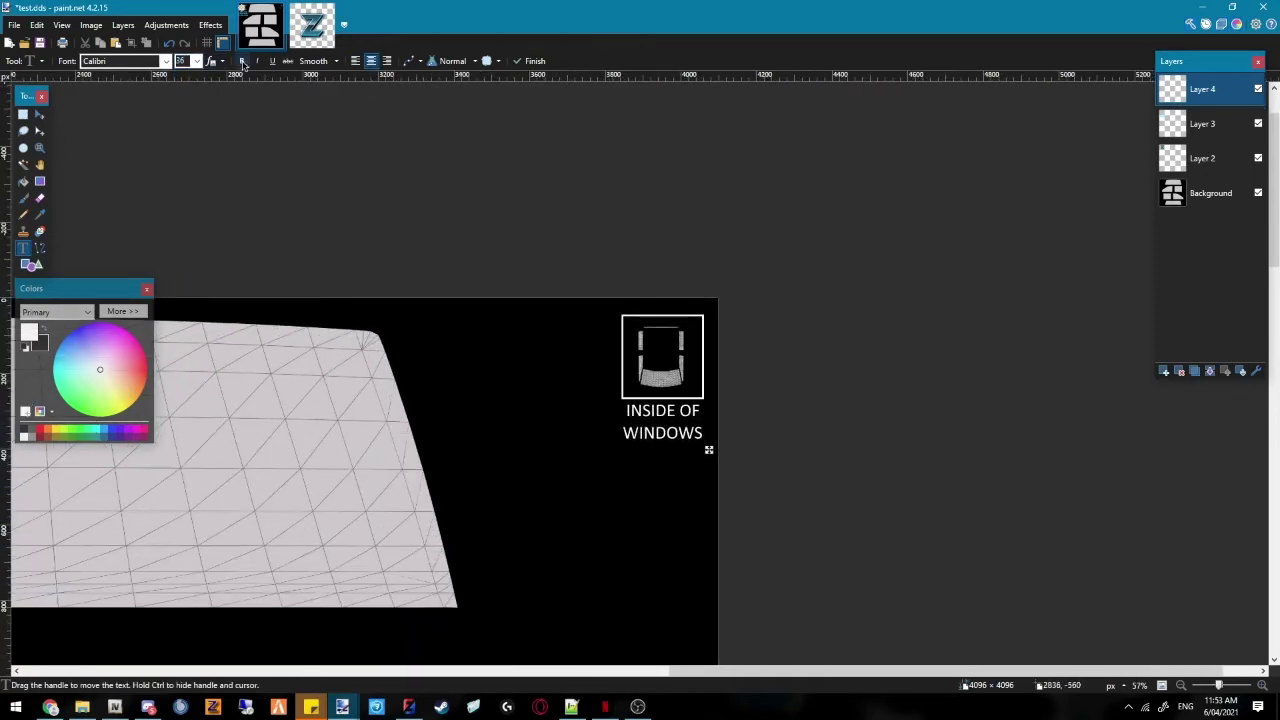
{"action": "left_click", "coordinate": [242, 62]}
{"action": "scroll", "coordinate": [467, 352], "scroll_direction": "down", "scroll_amount": 6, "text": "ctrl"}
{"action": "middle_click_drag", "start_coordinate": [758, 282], "coordinate": [654, 374]}
{"action": "scroll", "coordinate": [654, 372], "scroll_direction": "up", "scroll_amount": 1, "text": "ctrl"}
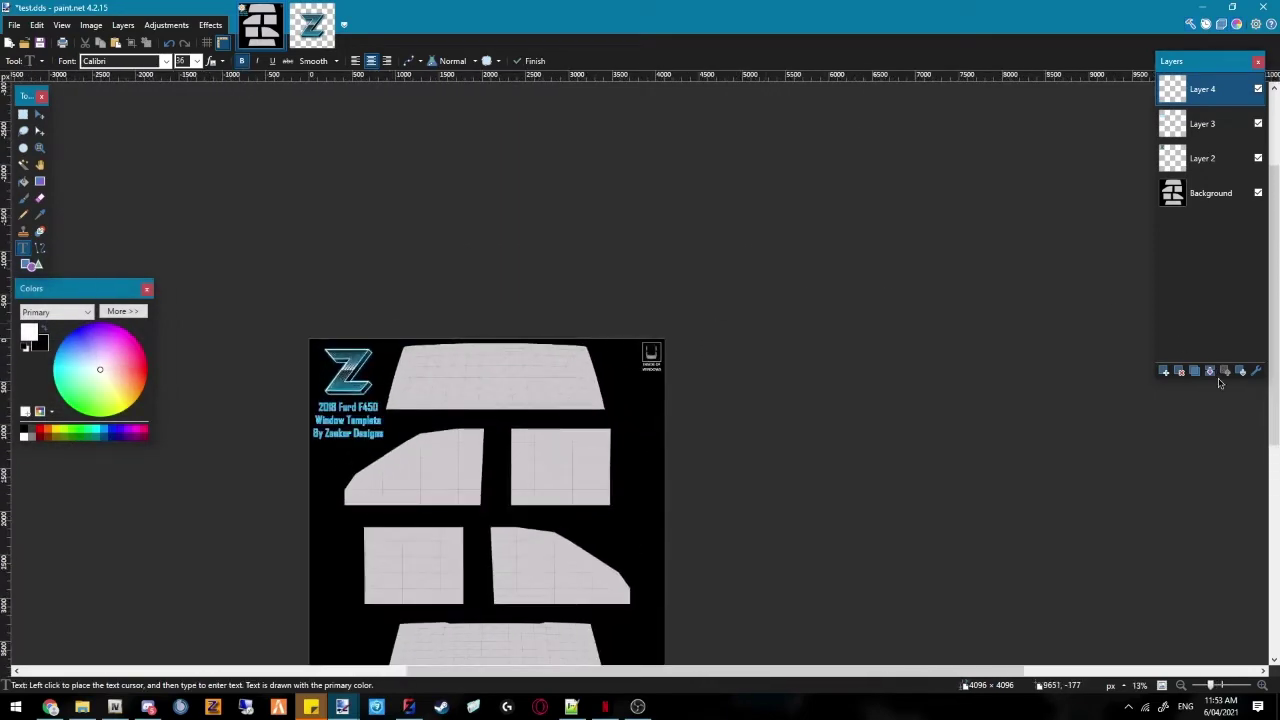
Add a new empty layer above the label layer in the template image
{"action": "key", "text": "ctrl+shift+n"}
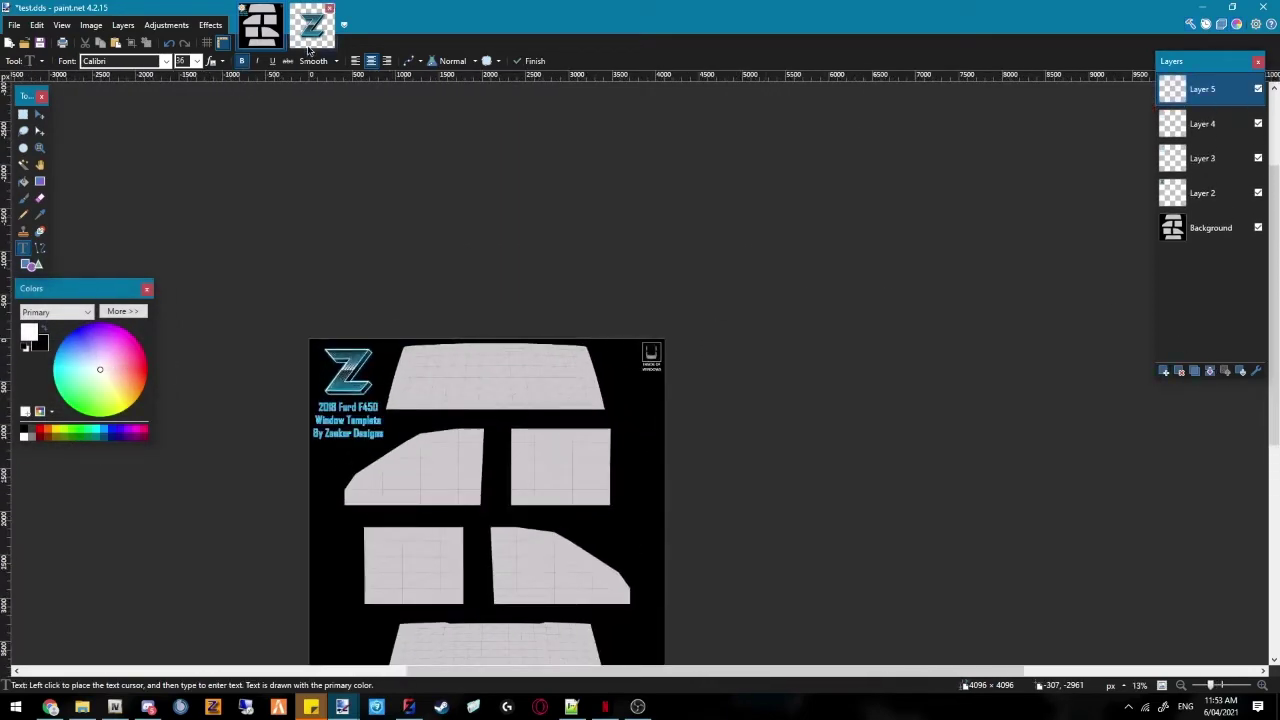
{"action": "left_click", "coordinate": [309, 45]}
{"action": "left_click", "coordinate": [265, 40]}
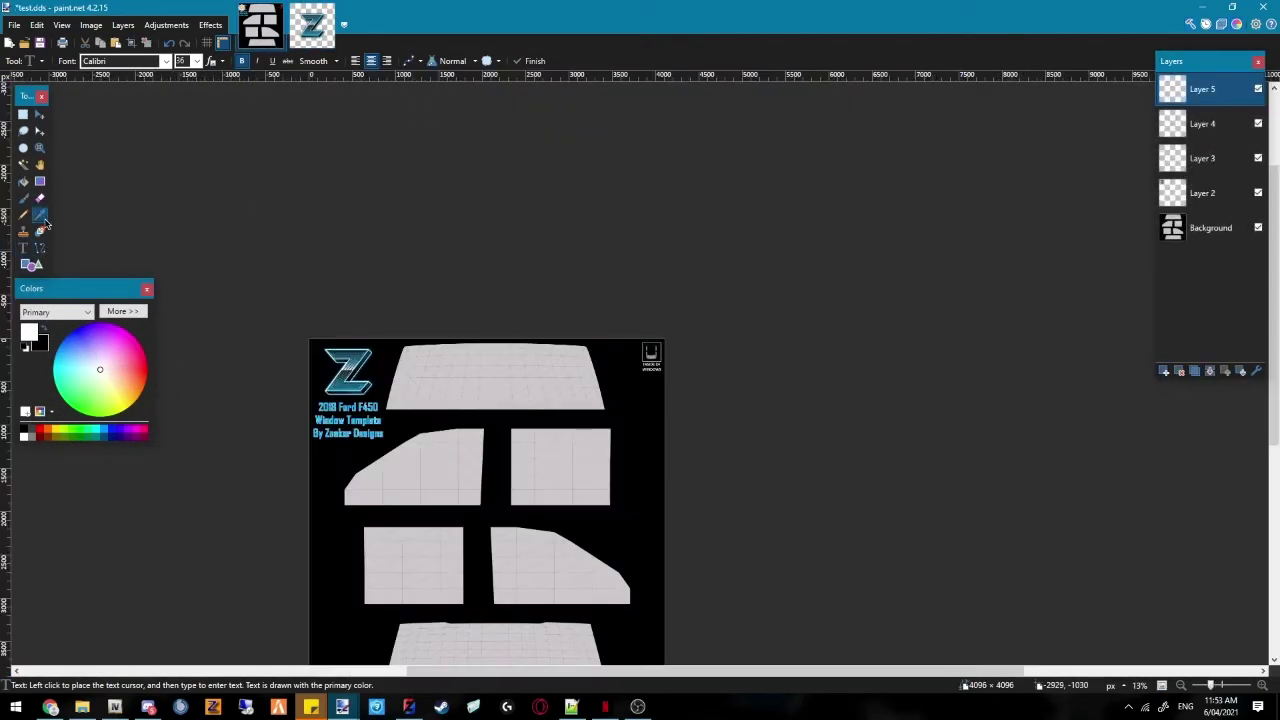
Sample the Z logo on Layer 2, taking its darker blue as the primary colour and its bright blue as the secondary
{"action": "left_click", "coordinate": [41, 215]}
{"action": "left_click", "coordinate": [1200, 196]}
{"action": "scroll", "coordinate": [392, 390], "scroll_direction": "up", "scroll_amount": 7, "text": "ctrl"}
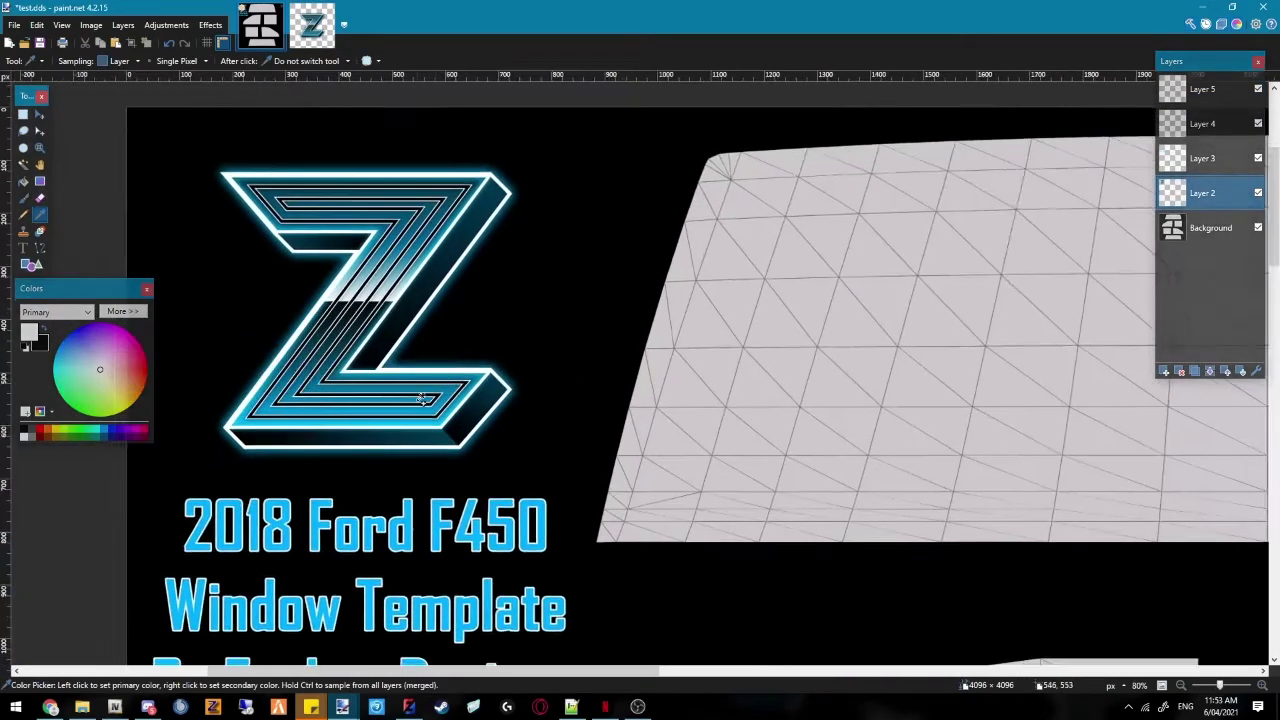
{"action": "scroll", "coordinate": [412, 404], "scroll_direction": "up", "scroll_amount": 3, "text": "ctrl"}
{"action": "left_click", "coordinate": [364, 440]}
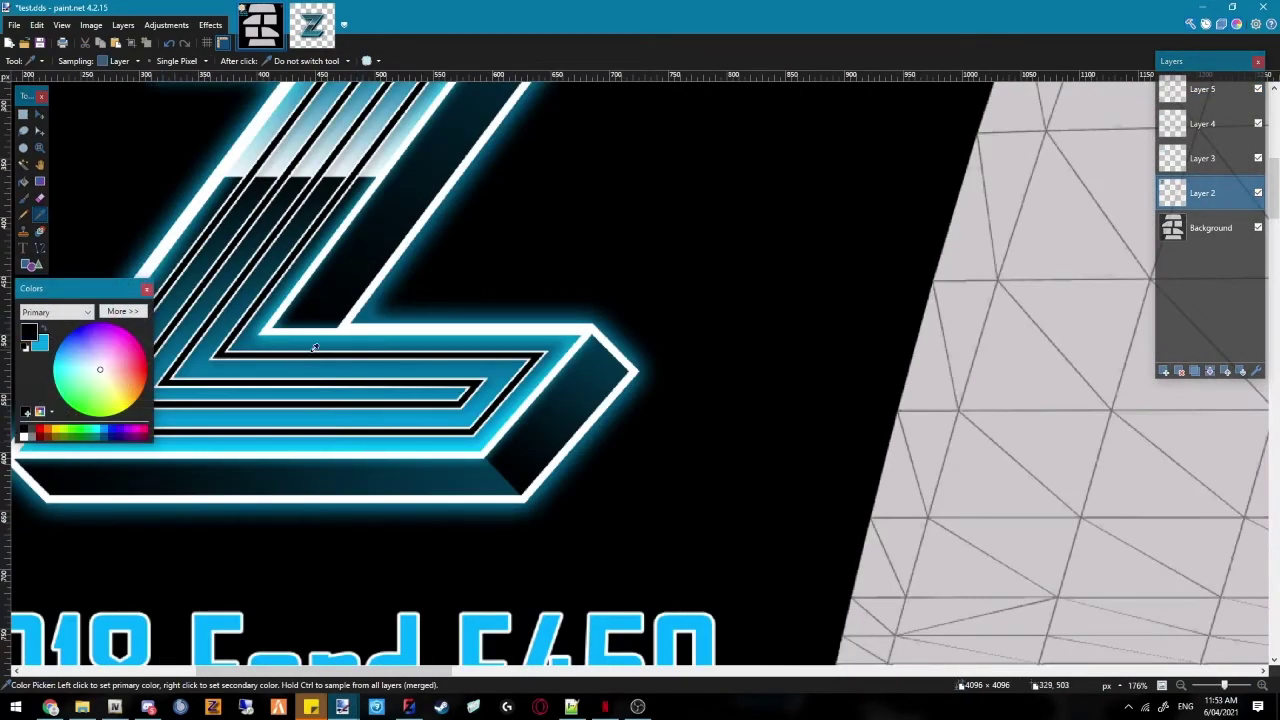
{"action": "scroll", "coordinate": [534, 387], "scroll_direction": "up", "scroll_amount": 2, "text": "ctrl"}
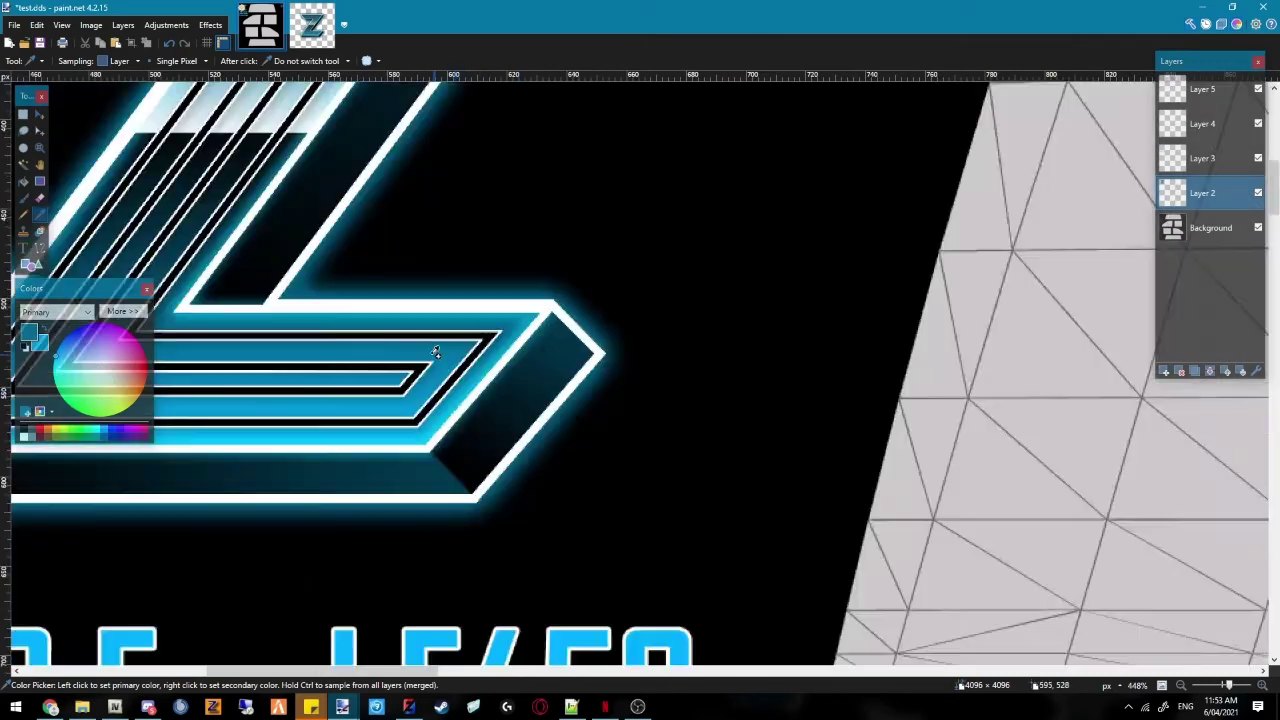
{"action": "scroll", "coordinate": [480, 357], "scroll_direction": "down", "scroll_amount": 10, "text": "ctrl"}
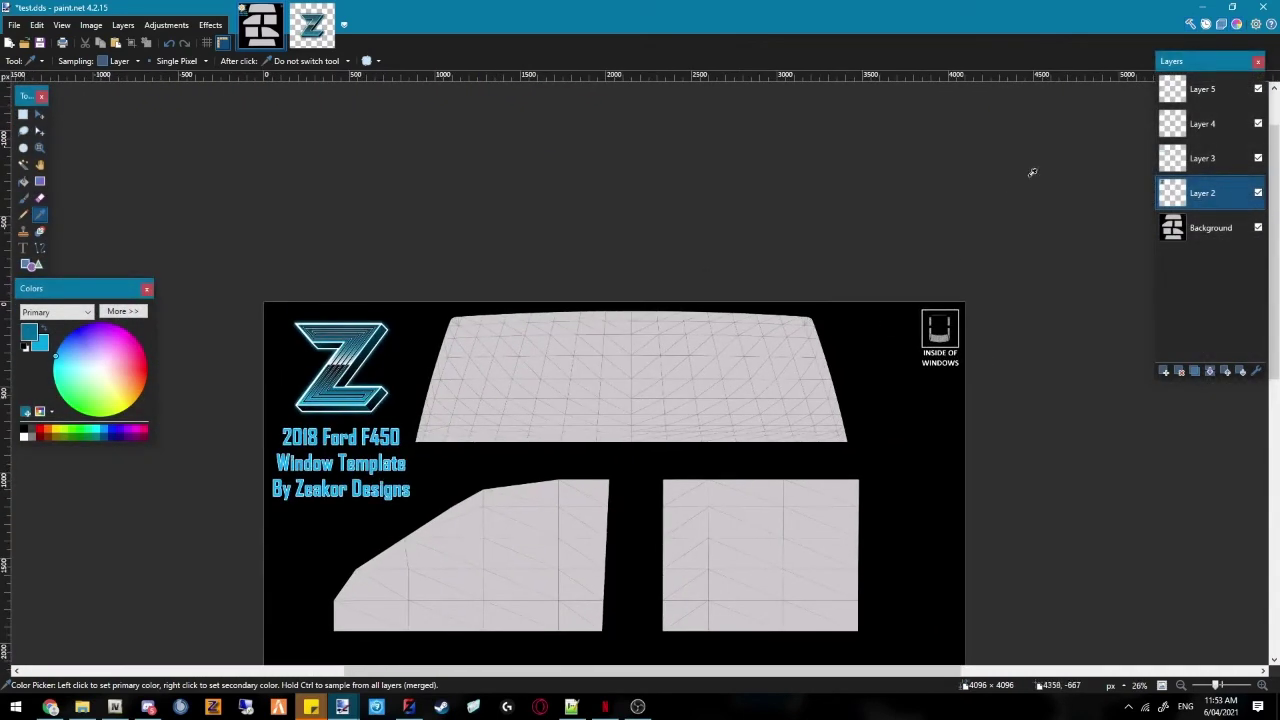
On Layer 5, fill a rectangle around the topmost window with a radial gradient from the darker blue to the bright blue
{"action": "left_click", "coordinate": [1202, 89]}
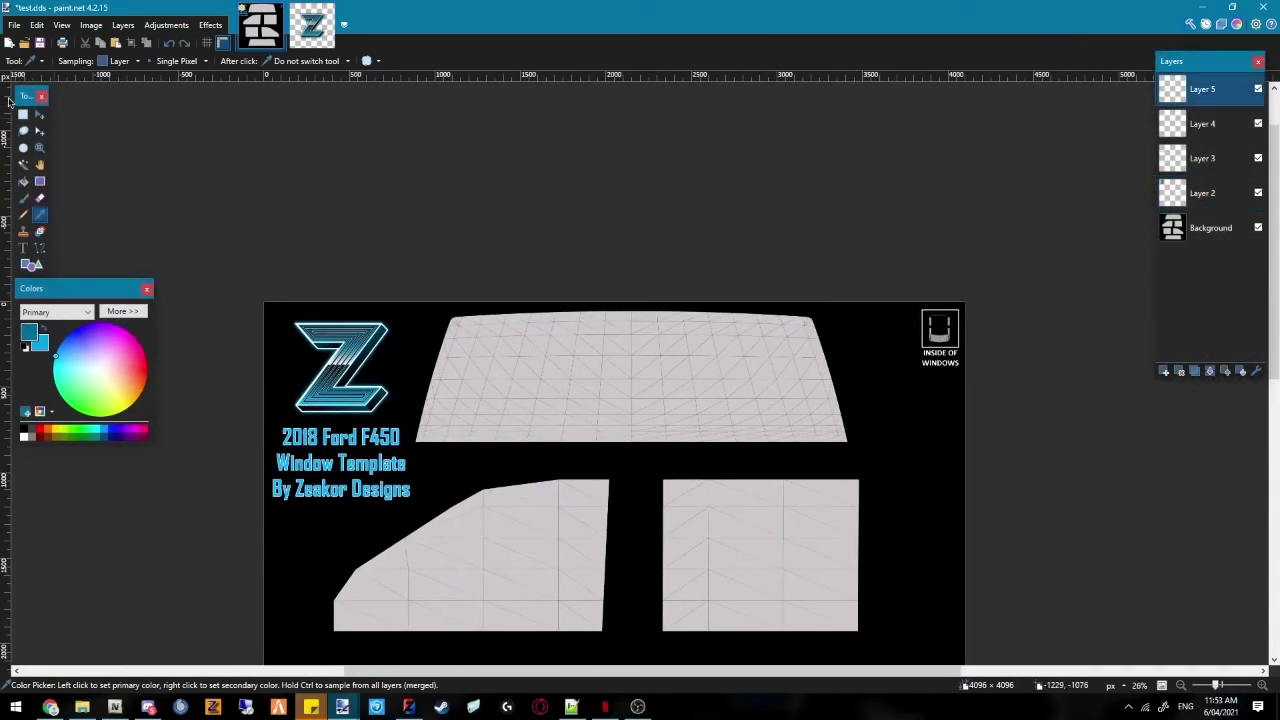
{"action": "left_click", "coordinate": [23, 114]}
{"action": "mouse_move", "coordinate": [411, 311]}
{"action": "left_mouse_down"}
{"action": "mouse_move", "coordinate": [540, 390]}
{"action": "mouse_move", "coordinate": [863, 444]}
{"action": "left_mouse_up"}
{"action": "left_click", "coordinate": [40, 181]}
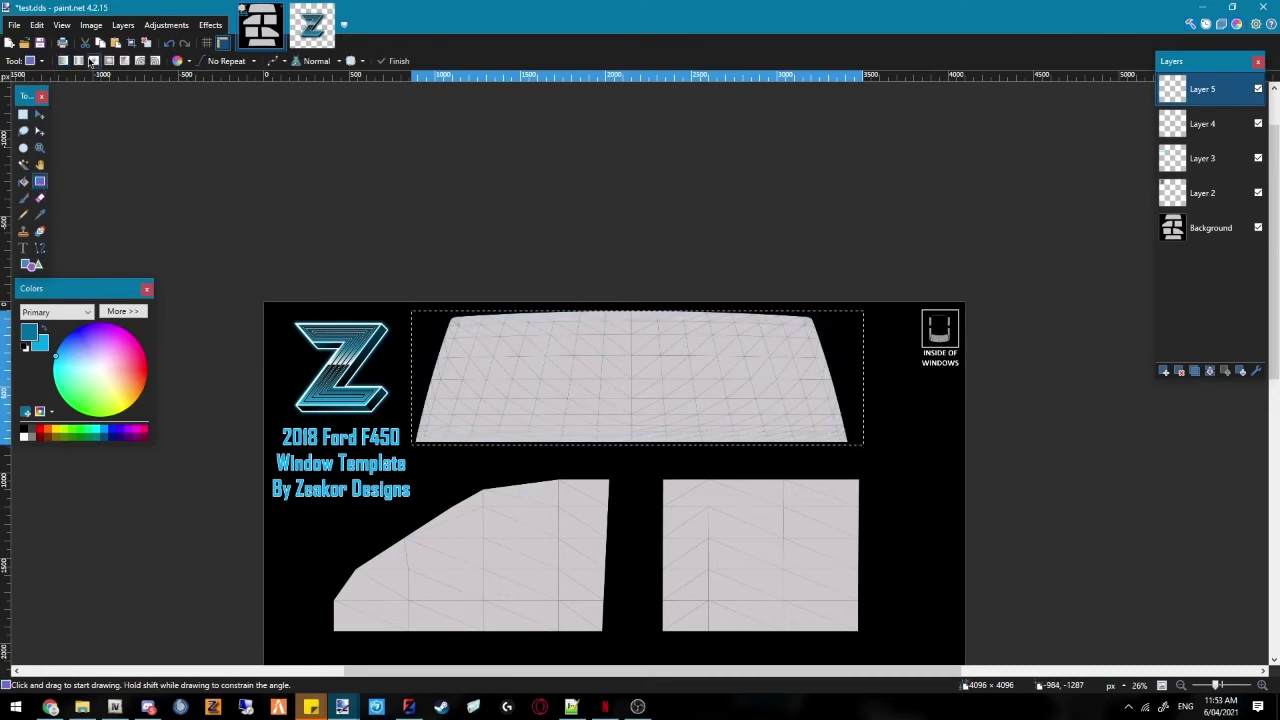
{"action": "left_click_drag", "start_coordinate": [592, 378], "coordinate": [792, 388]}
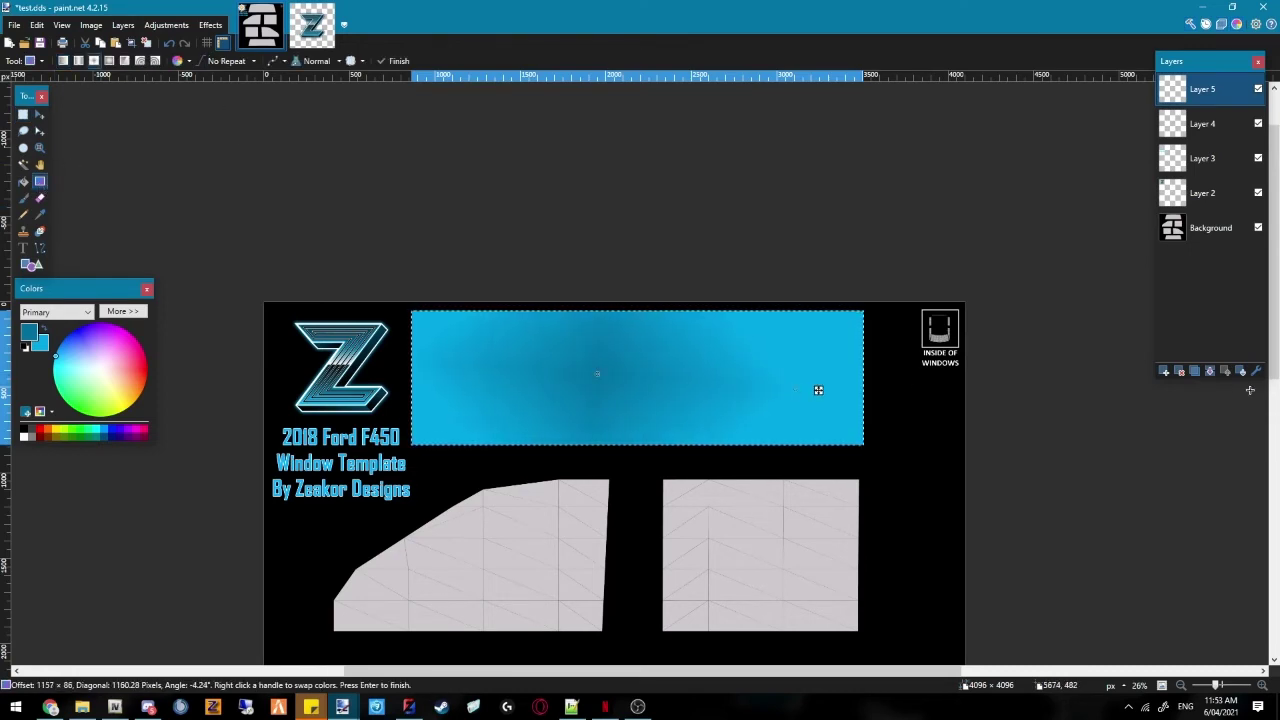
Set the blend mode of Layer 5 to Multiply
{"action": "key", "text": "F4"}
{"action": "left_click", "coordinate": [575, 356]}
{"action": "left_click", "coordinate": [571, 383]}
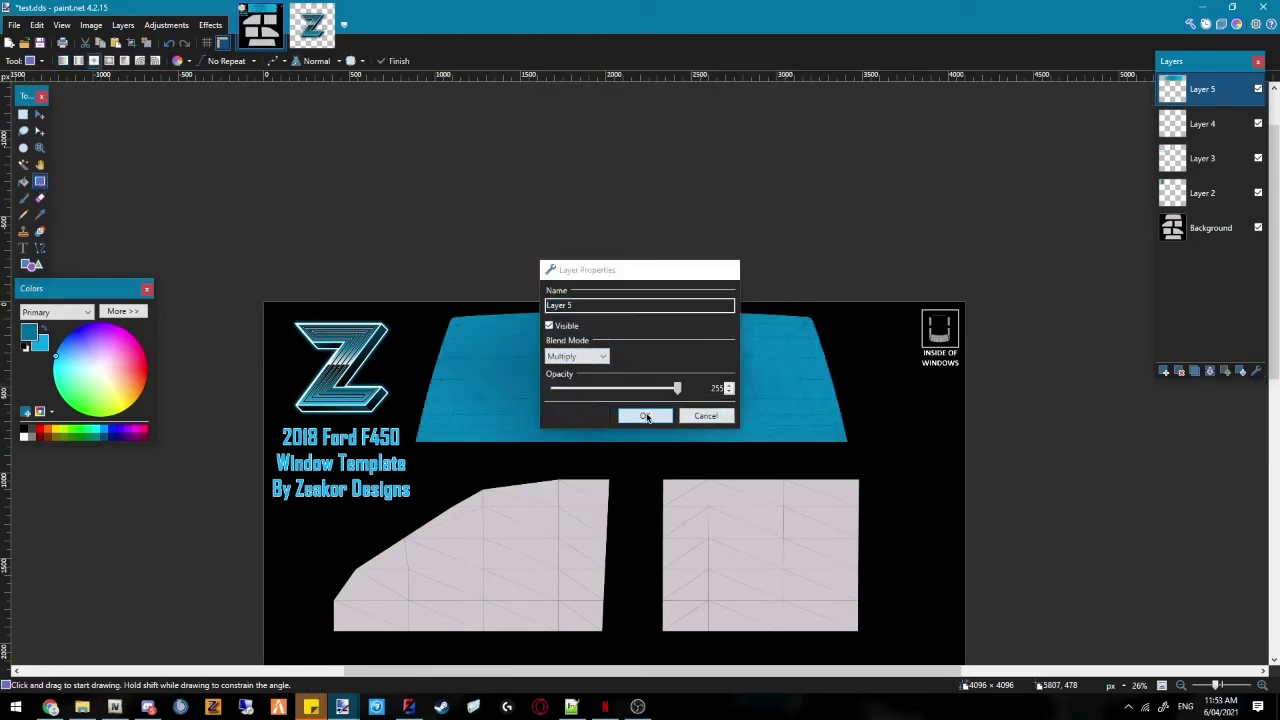
{"action": "left_click", "coordinate": [644, 415]}
Apply the same radial blue gradient over both windows in the second row, keeping the title text outside the selection
{"action": "key", "text": "s"}
{"action": "scroll", "coordinate": [517, 431], "scroll_direction": "down", "scroll_amount": 3, "text": "ctrl"}
{"action": "left_click_drag", "start_coordinate": [560, 540], "coordinate": [383, 474]}
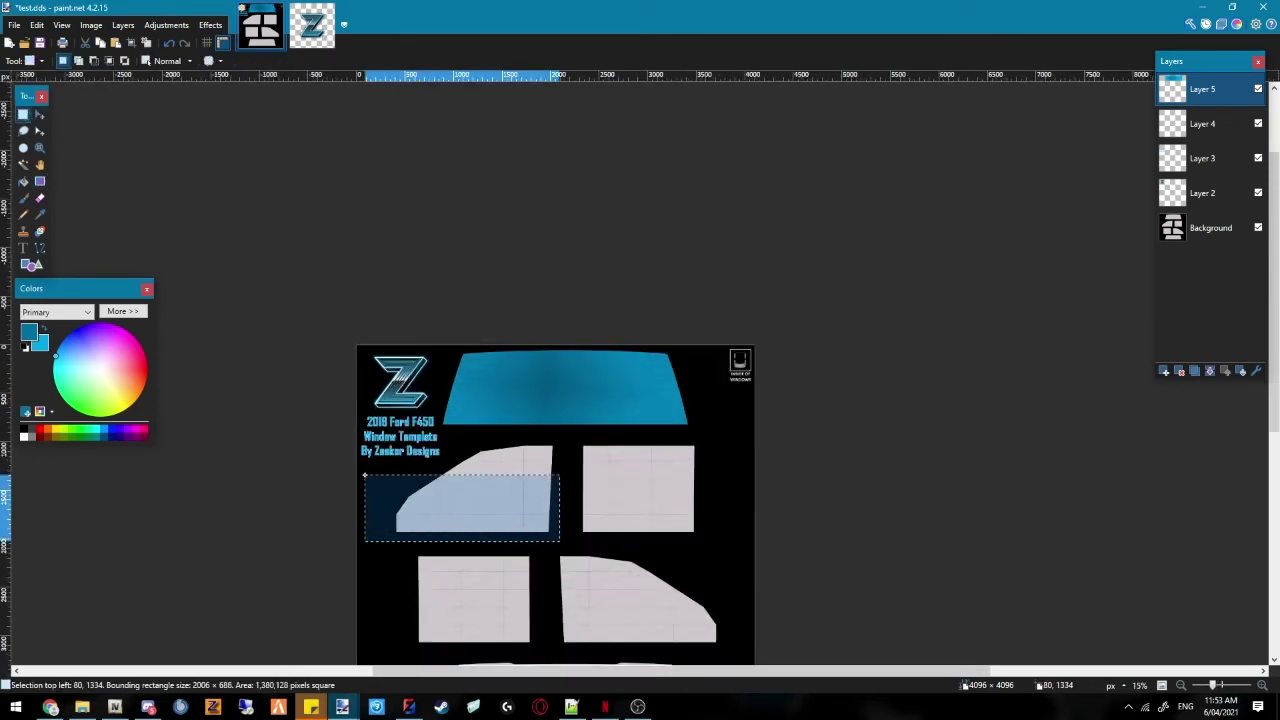
{"action": "left_click_drag", "start_coordinate": [486, 478], "coordinate": [713, 536], "text": "ctrl"}
{"action": "left_click", "coordinate": [40, 182]}
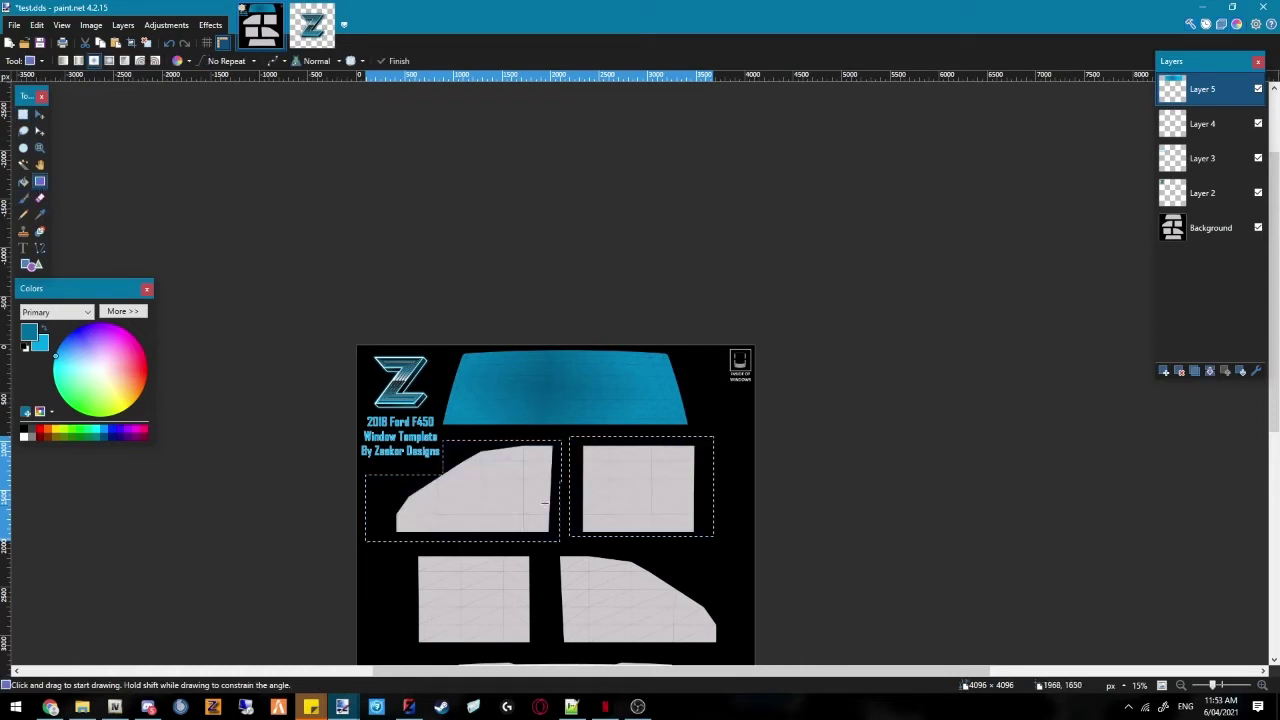
{"action": "left_click_drag", "start_coordinate": [441, 504], "coordinate": [685, 481]}
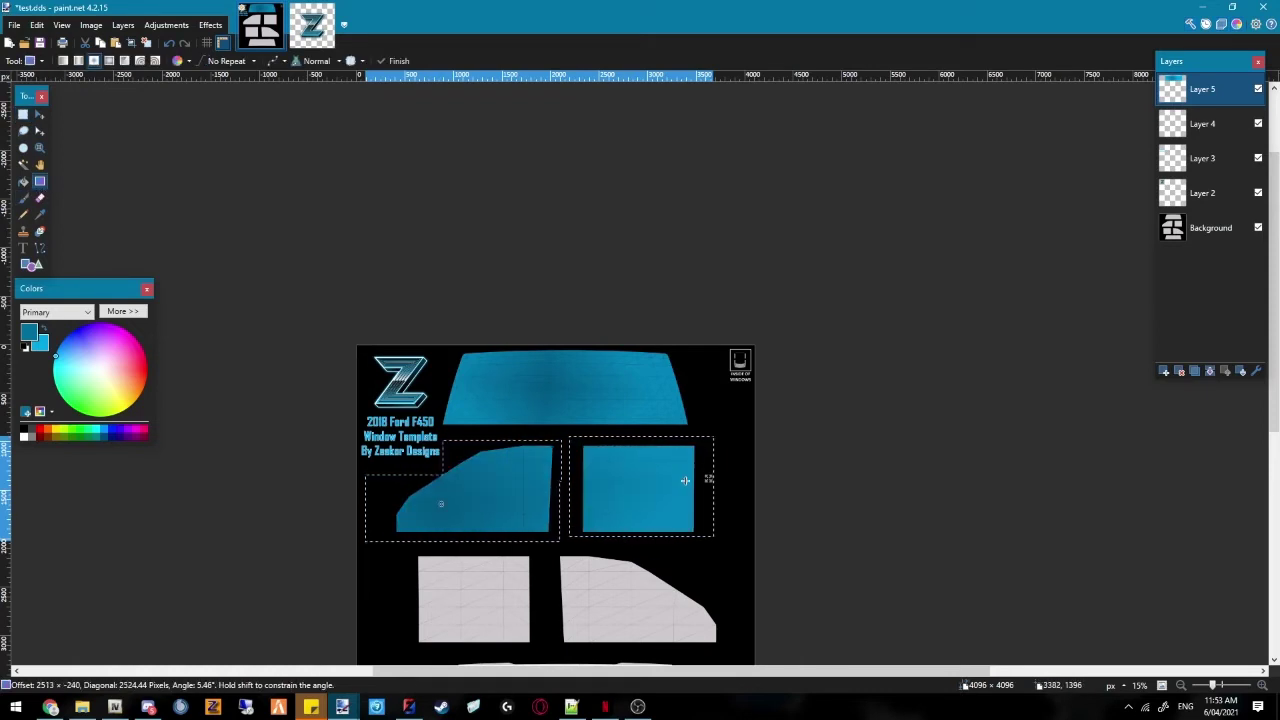
{"action": "key", "text": "ctrl+d"}
Apply the radial blue gradient over both windows in the third row
{"action": "left_click", "coordinate": [23, 114]}
{"action": "scroll", "coordinate": [457, 531], "scroll_direction": "down", "scroll_amount": 1}
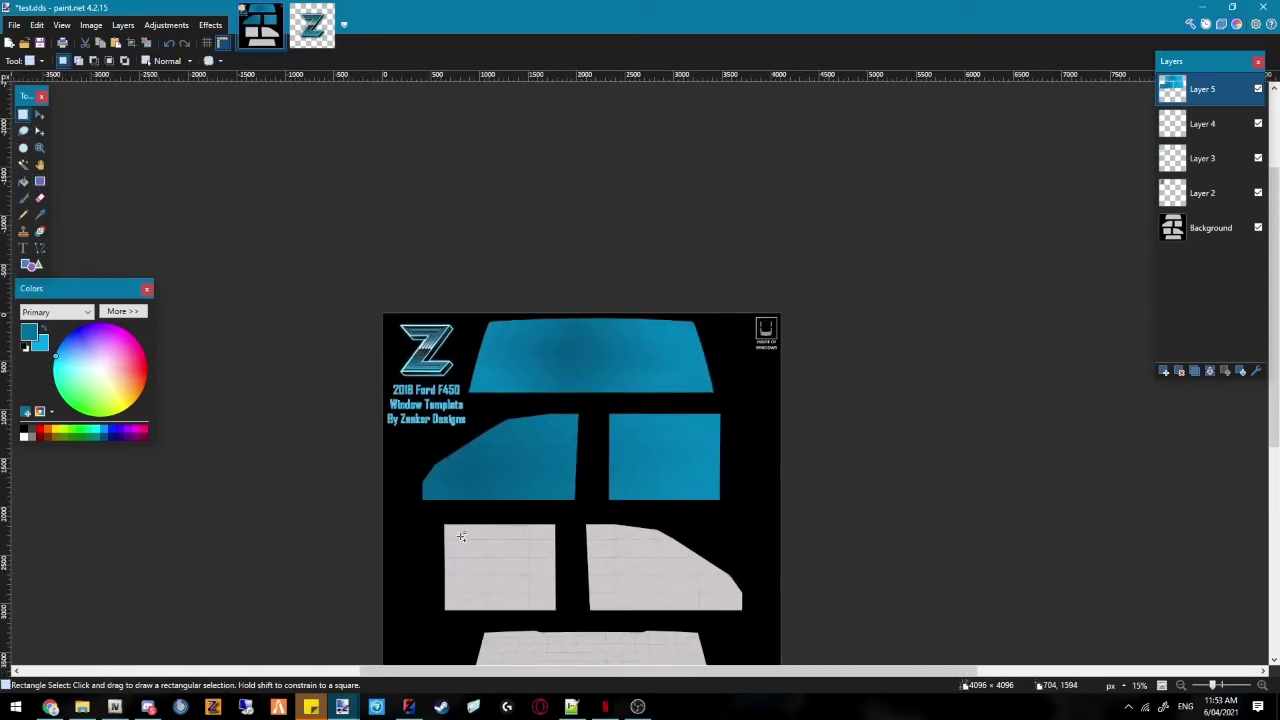
{"action": "left_click_drag", "start_coordinate": [420, 516], "coordinate": [778, 614]}
{"action": "left_click", "coordinate": [40, 182]}
{"action": "middle_click_drag", "start_coordinate": [608, 533], "coordinate": [480, 382]}
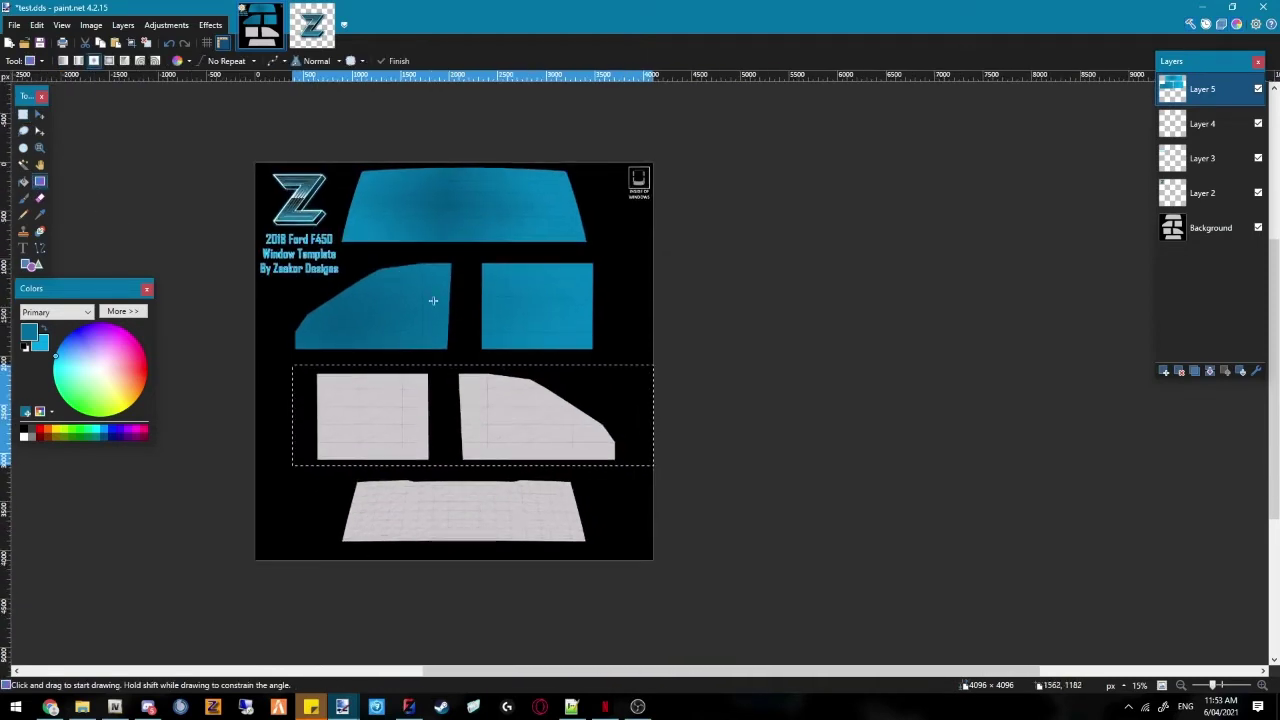
{"action": "left_click_drag", "start_coordinate": [452, 416], "coordinate": [588, 415]}
{"action": "key", "text": "ctrl+d"}
Apply the radial blue gradient over the bottom window of the template
{"action": "key", "text": "s"}
{"action": "left_click_drag", "start_coordinate": [326, 473], "coordinate": [624, 559]}
{"action": "key", "text": "g"}
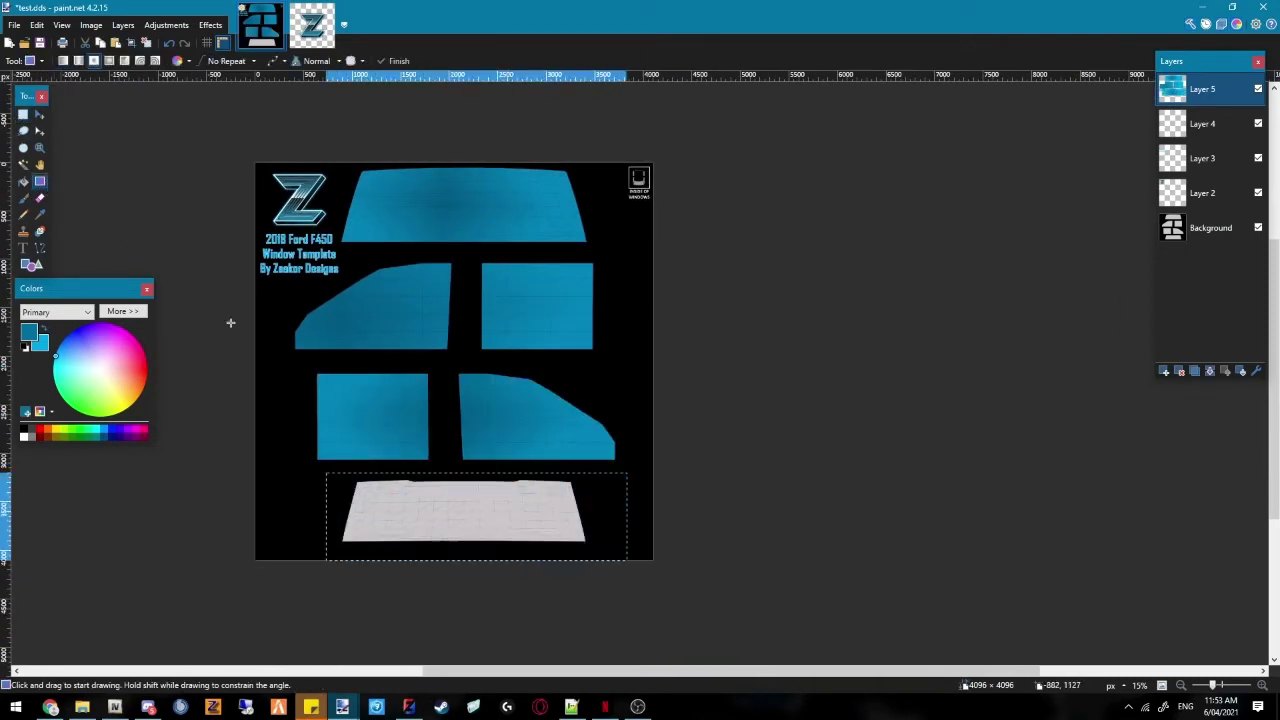
{"action": "left_click_drag", "start_coordinate": [463, 503], "coordinate": [620, 528]}
{"action": "key", "text": "ctrl+d"}
Tint the small window diagram inside the white frame with the radial blue gradient
{"action": "scroll", "coordinate": [654, 166], "scroll_direction": "up", "scroll_amount": 5, "text": "ctrl"}
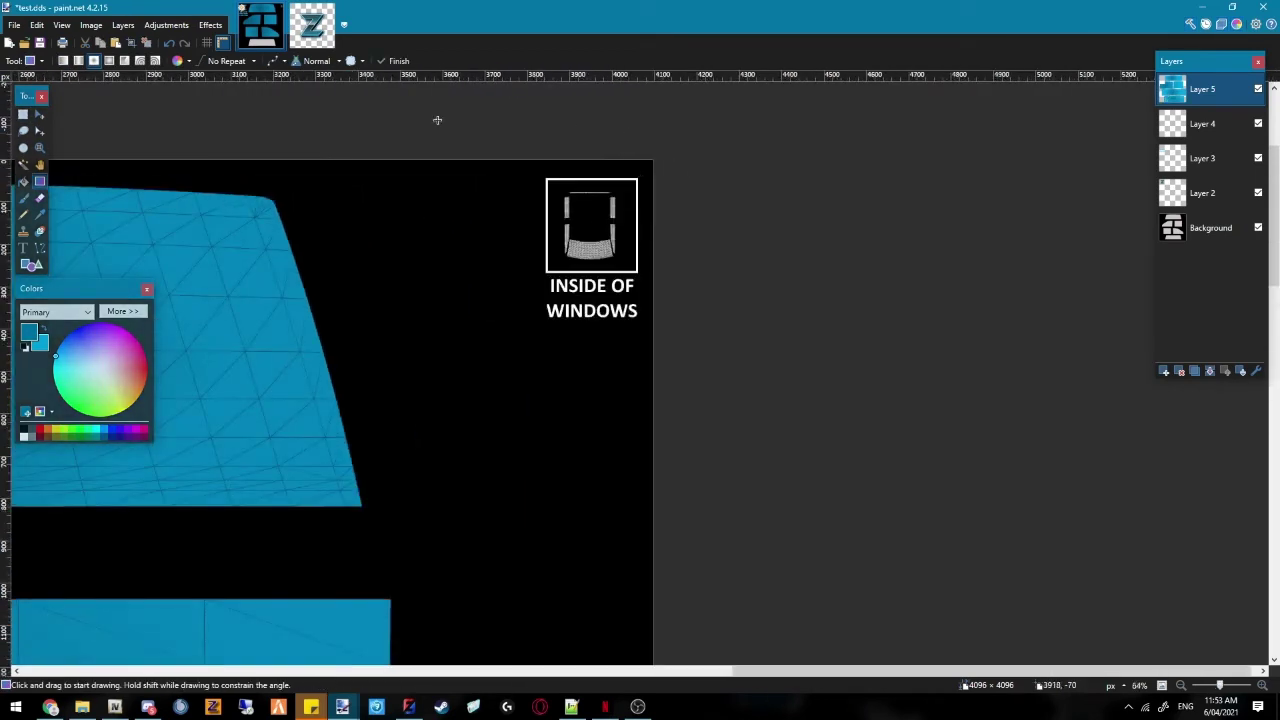
{"action": "left_click", "coordinate": [23, 115]}
{"action": "scroll", "coordinate": [620, 222], "scroll_direction": "up", "scroll_amount": 2, "text": "ctrl"}
{"action": "left_click_drag", "start_coordinate": [479, 159], "coordinate": [621, 309]}
{"action": "left_click", "coordinate": [42, 182]}
{"action": "left_click_drag", "start_coordinate": [556, 240], "coordinate": [706, 251]}
{"action": "key", "text": "ctrl+d"}
Add a new layer above Layer 5 and set the Text tool to white Agency FB
{"action": "scroll", "coordinate": [622, 296], "scroll_direction": "down", "scroll_amount": 10, "text": "ctrl"}
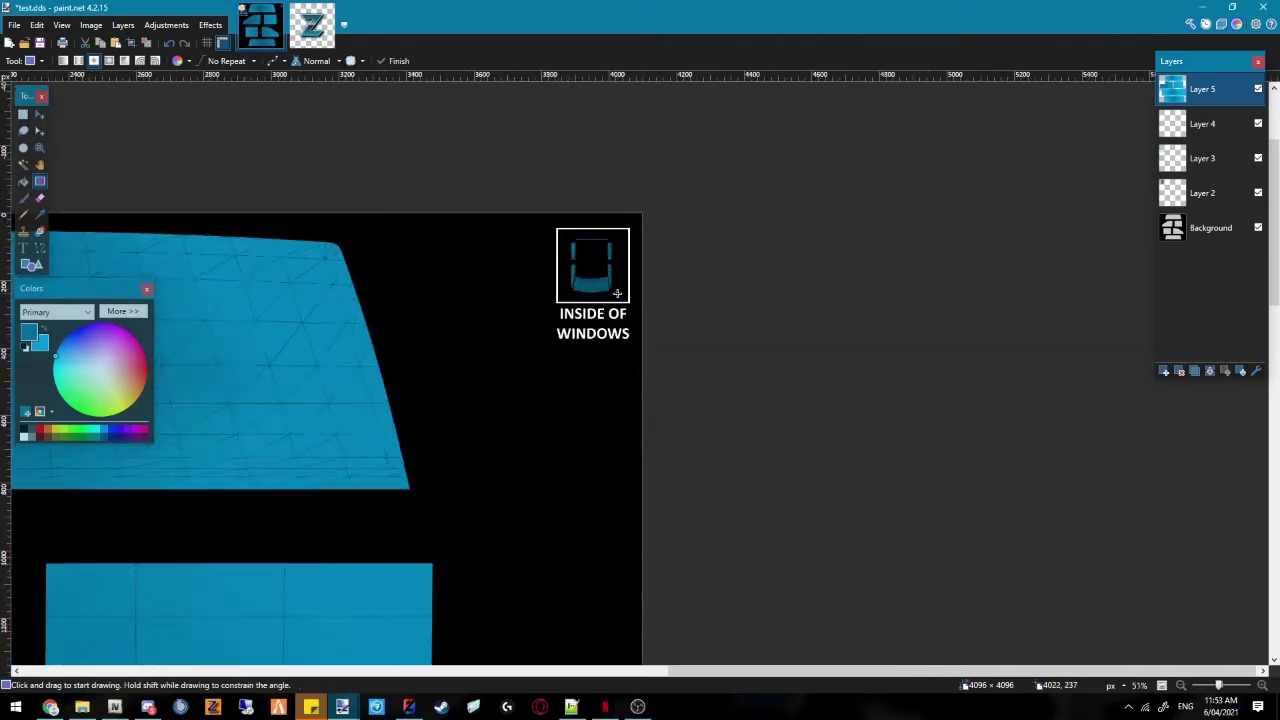
{"action": "left_click", "coordinate": [1164, 370]}
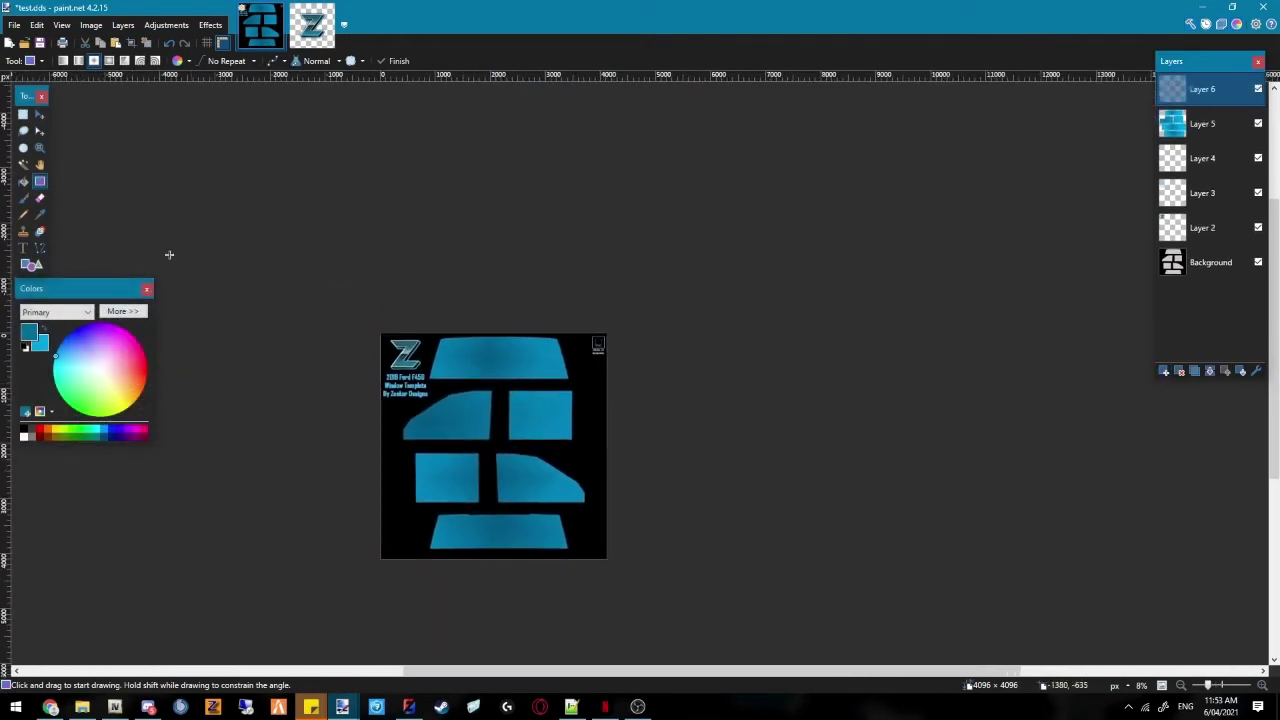
{"action": "left_click", "coordinate": [23, 250]}
{"action": "scroll", "coordinate": [503, 334], "scroll_direction": "up", "scroll_amount": 2, "text": "ctrl"}
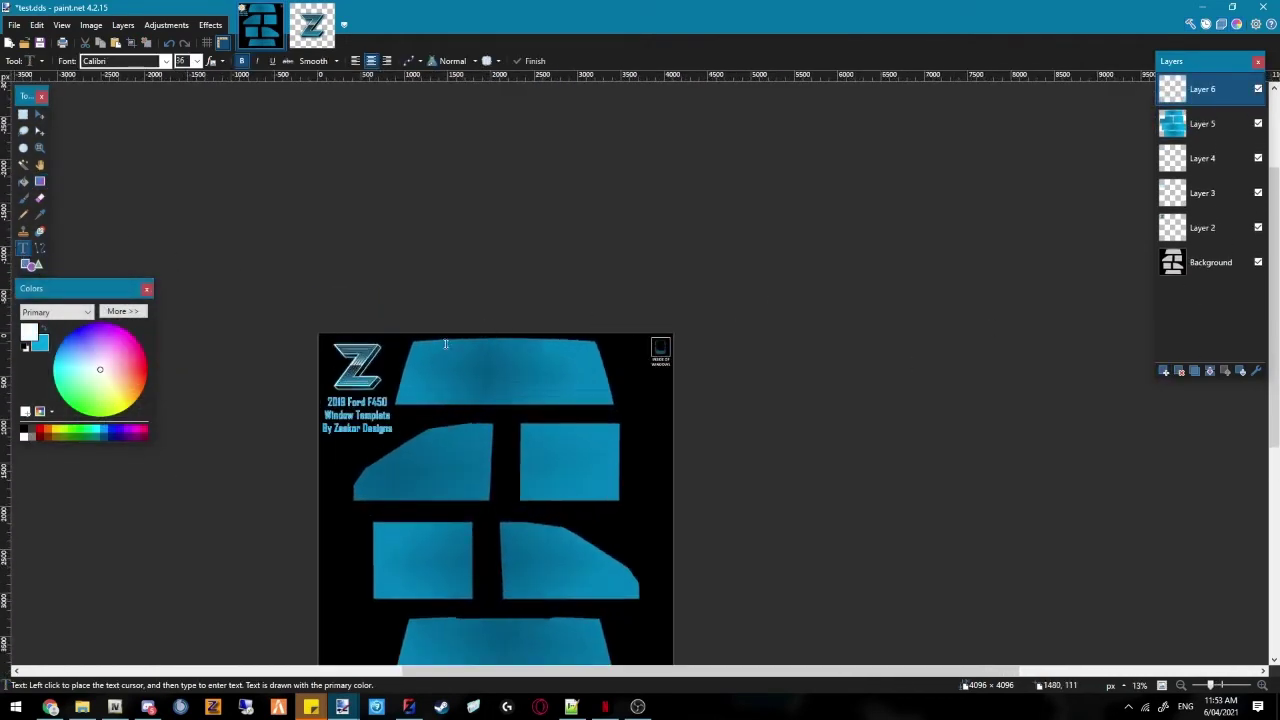
{"action": "scroll", "coordinate": [437, 347], "scroll_direction": "down", "scroll_amount": 1, "text": "ctrl"}
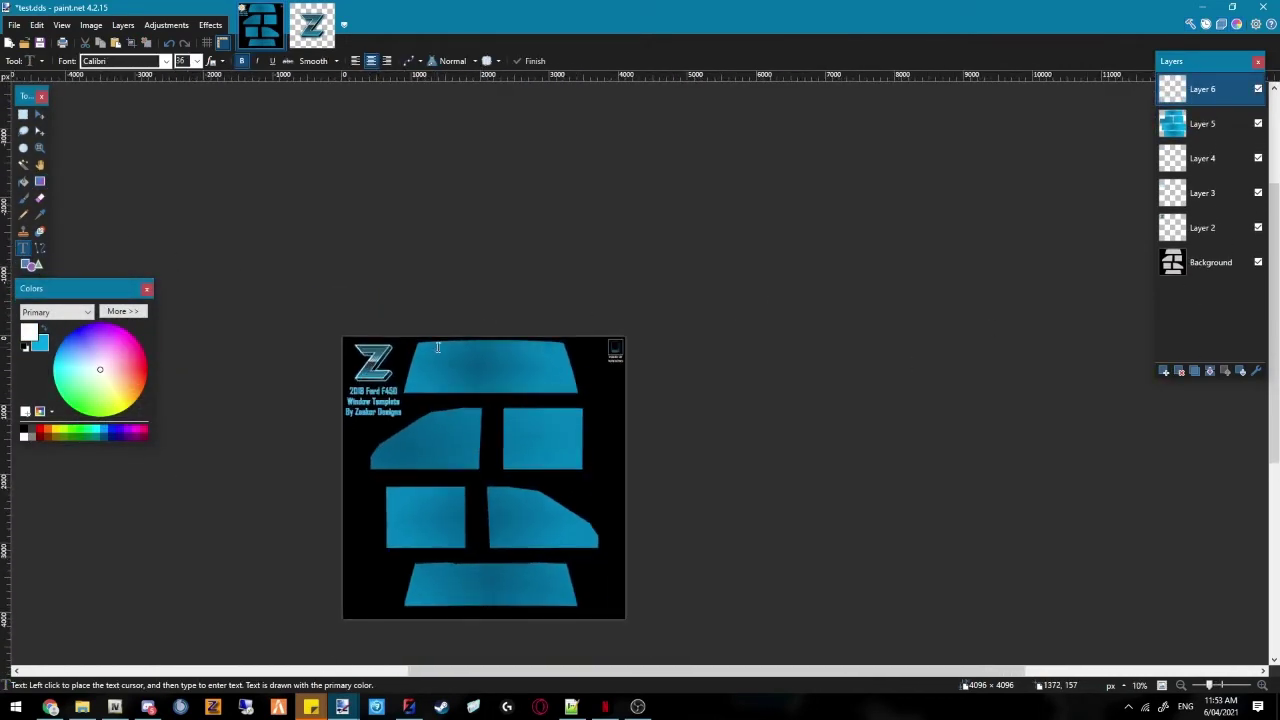
{"action": "left_click", "coordinate": [135, 62]}
{"action": "scroll", "coordinate": [182, 150], "scroll_direction": "up", "scroll_amount": 5}
{"action": "left_click", "coordinate": [182, 86]}
{"action": "scroll", "coordinate": [403, 355], "scroll_direction": "up", "scroll_amount": 1, "text": "ctrl"}
{"action": "scroll", "coordinate": [488, 358], "scroll_direction": "down", "scroll_amount": 1, "text": "ctrl"}
Label the top window "REAR WINDSCREEN" on two lines at size 108 and centre the text on it
{"action": "left_click", "coordinate": [486, 358]}
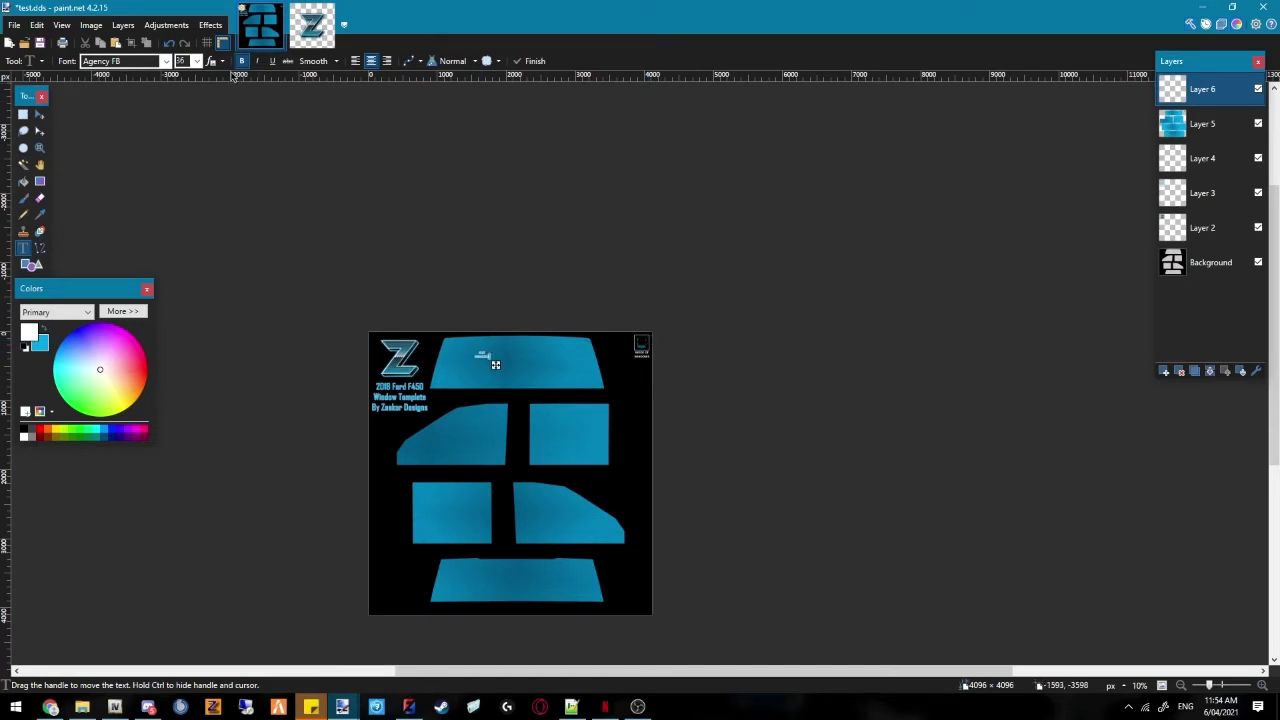
{"action": "left_click", "coordinate": [197, 61]}
{"action": "left_click", "coordinate": [182, 254]}
{"action": "left_click_drag", "start_coordinate": [522, 368], "coordinate": [526, 380]}
Label the bottom window "FRONT WINDSCREEN" on two lines and centre the text on it
{"action": "left_click", "coordinate": [494, 578]}
{"action": "type", "text": "FRONT"}
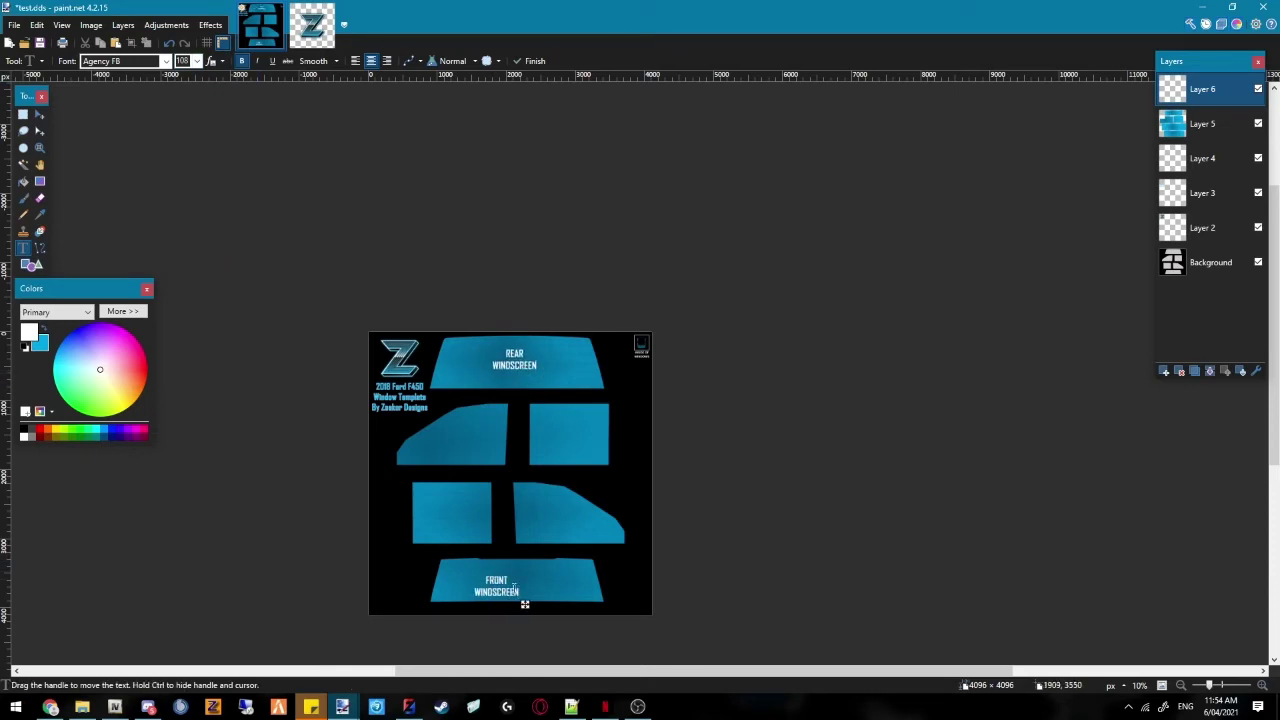
{"action": "mouse_move", "coordinate": [527, 604]}
{"action": "left_mouse_down"}
{"action": "mouse_move", "coordinate": [566, 594]}
{"action": "mouse_move", "coordinate": [560, 603]}
{"action": "left_mouse_up"}
Check the window layout in ZModeler, and label the middle rows "LEFT SIDE WINDOWS" and "RIGHT SIDE WINDOWS" in paint.net
{"action": "left_click", "coordinate": [408, 706]}
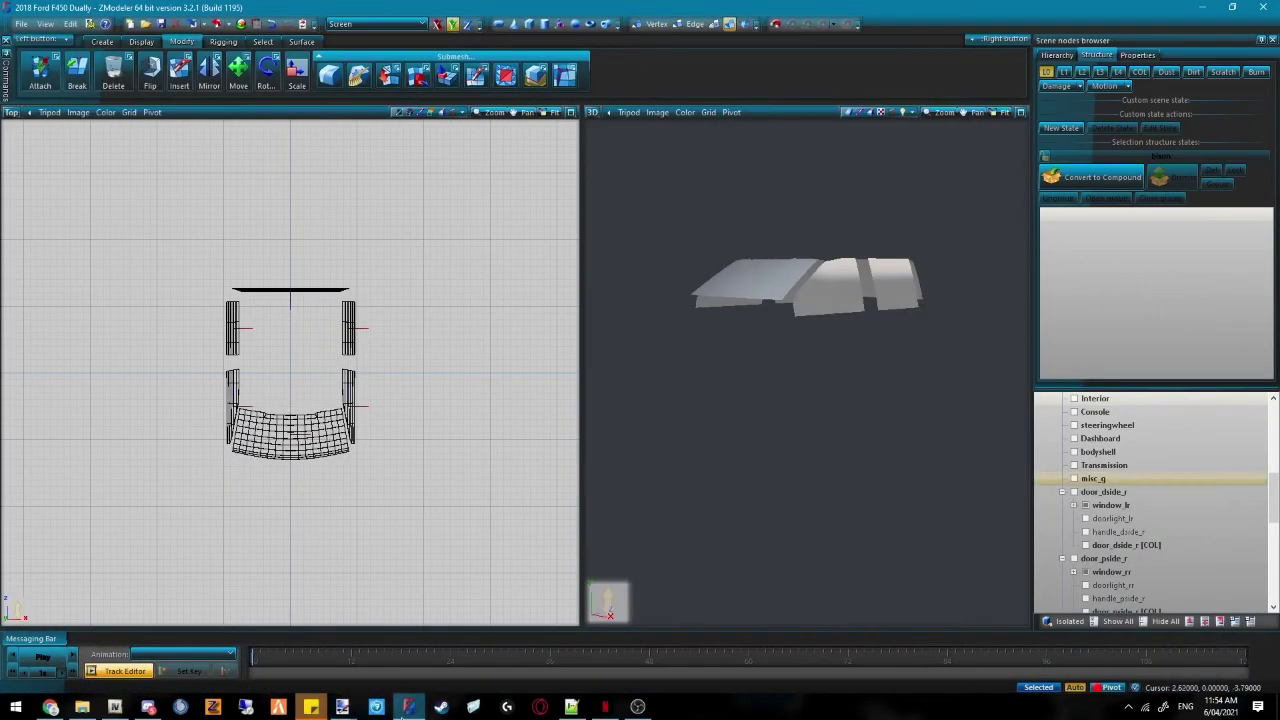
{"action": "left_click", "coordinate": [400, 707]}
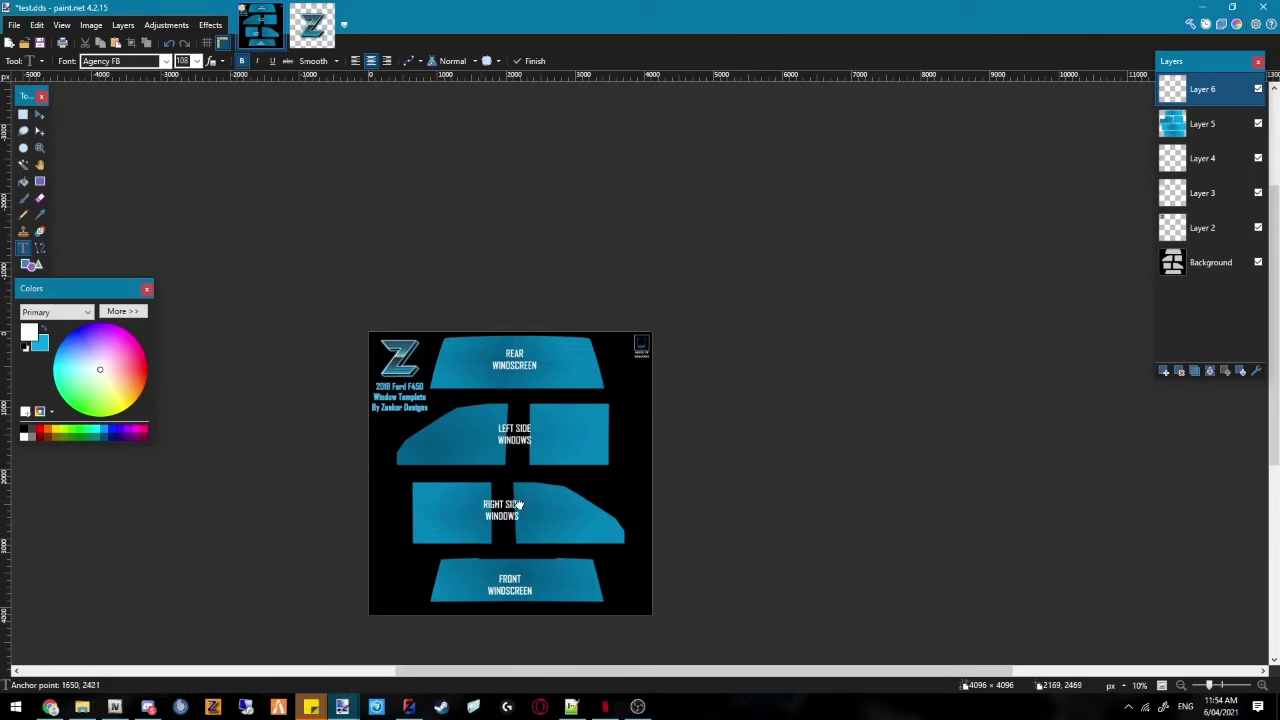
Save the template to the Desktop as a flattened PNG named window_template
{"action": "key", "text": "ctrl+shift+s"}
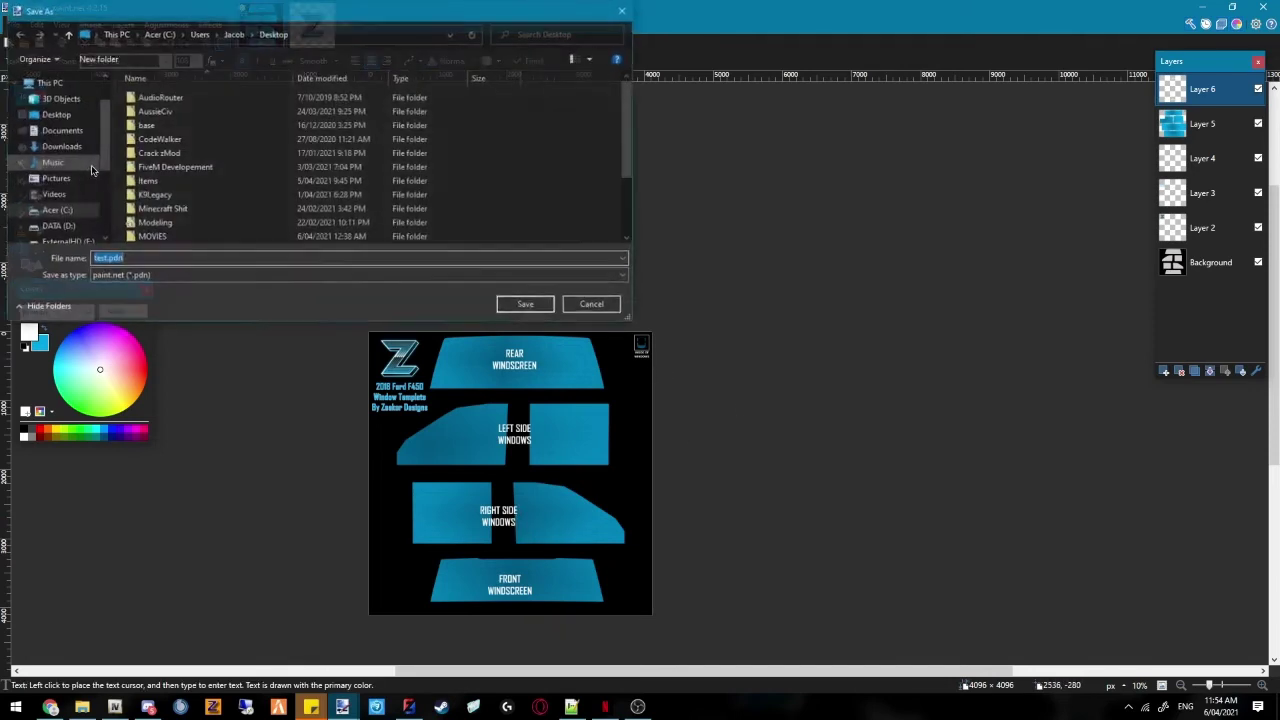
{"action": "left_click", "coordinate": [62, 115]}
{"action": "left_click", "coordinate": [150, 276]}
{"action": "left_click", "coordinate": [148, 298]}
{"action": "left_click", "coordinate": [132, 259]}
{"action": "type", "text": "window_template"}
{"action": "key", "text": "Return"}
{"action": "left_click", "coordinate": [446, 307]}
{"action": "left_click", "coordinate": [640, 364]}
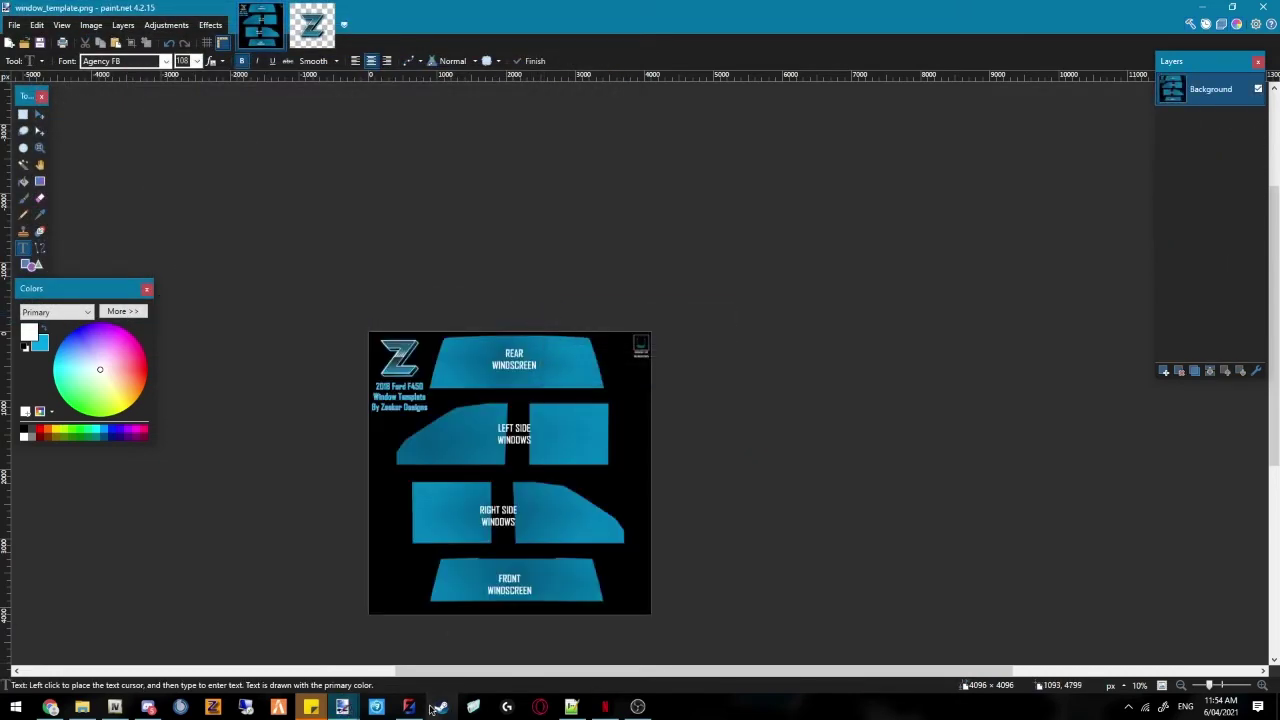
In ZModeler, set the window_template material's detail texture map to window_template.png from the Desktop
{"action": "left_click", "coordinate": [410, 707]}
{"action": "left_click", "coordinate": [241, 23]}
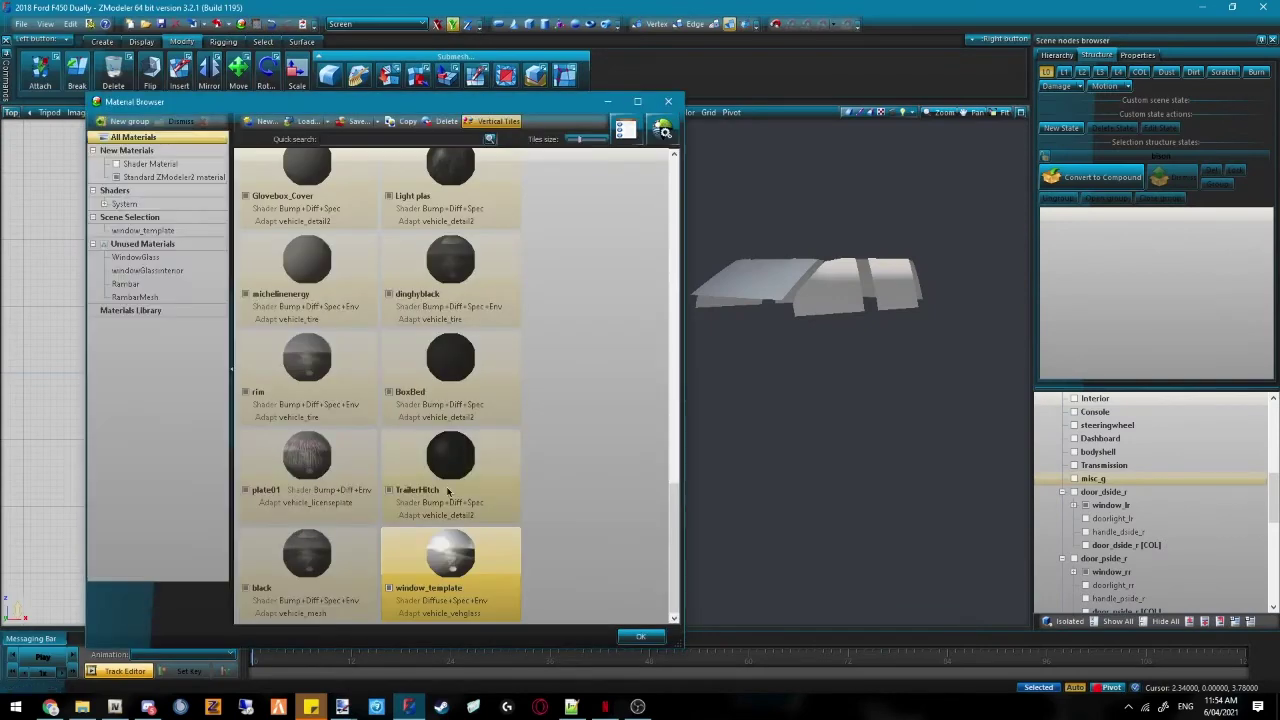
{"action": "double_click", "coordinate": [426, 492]}
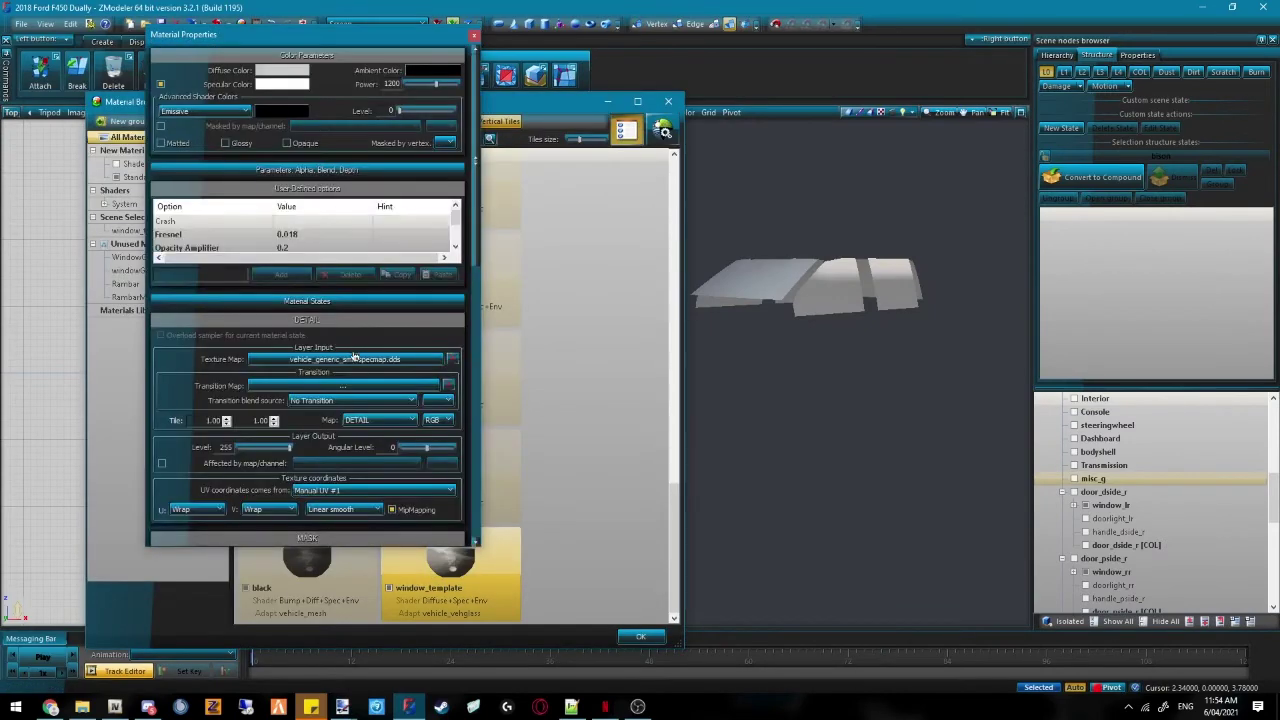
{"action": "left_click", "coordinate": [352, 361]}
{"action": "left_click", "coordinate": [367, 57]}
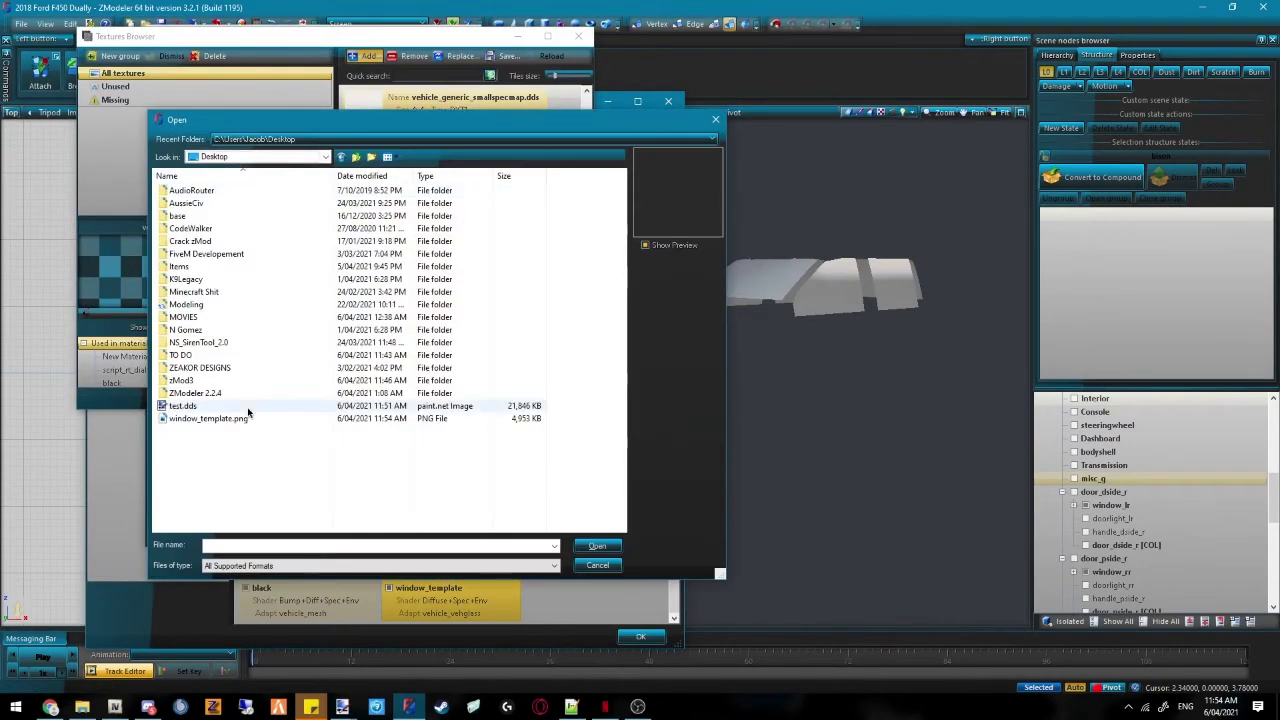
{"action": "double_click", "coordinate": [250, 418]}
{"action": "left_click", "coordinate": [554, 399]}
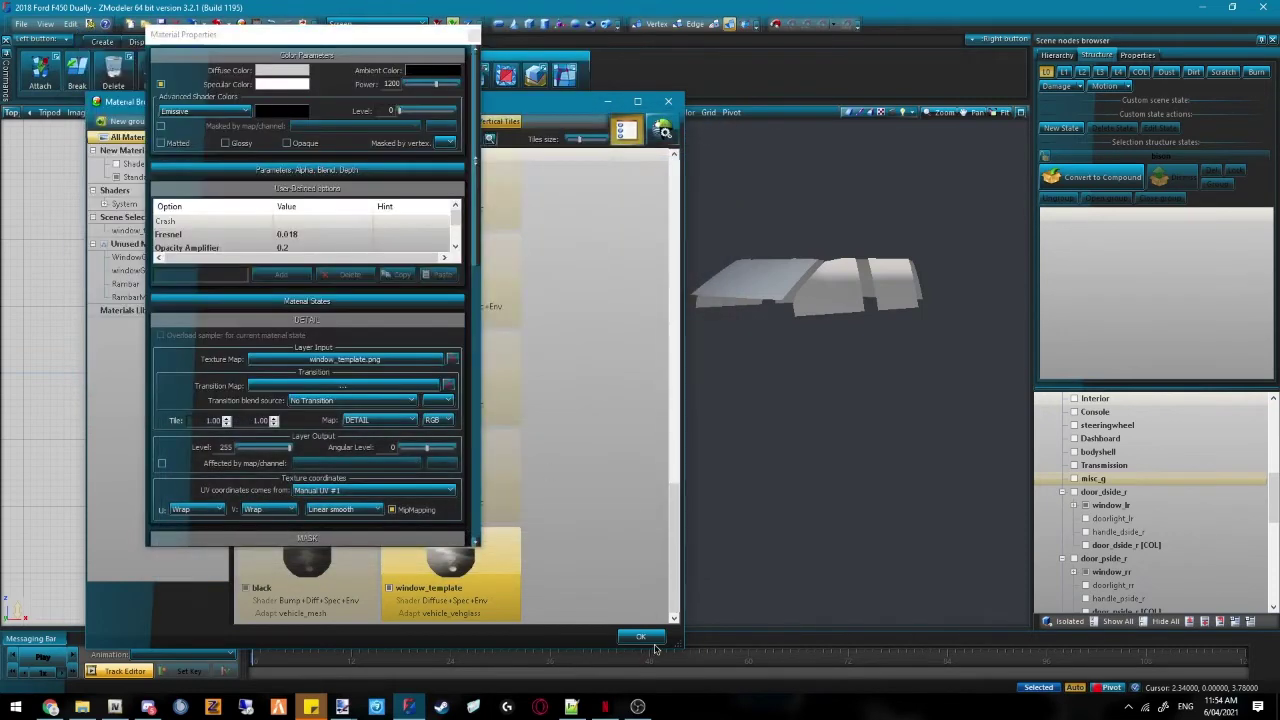
{"action": "left_click", "coordinate": [640, 636]}
{"action": "left_click", "coordinate": [640, 636]}
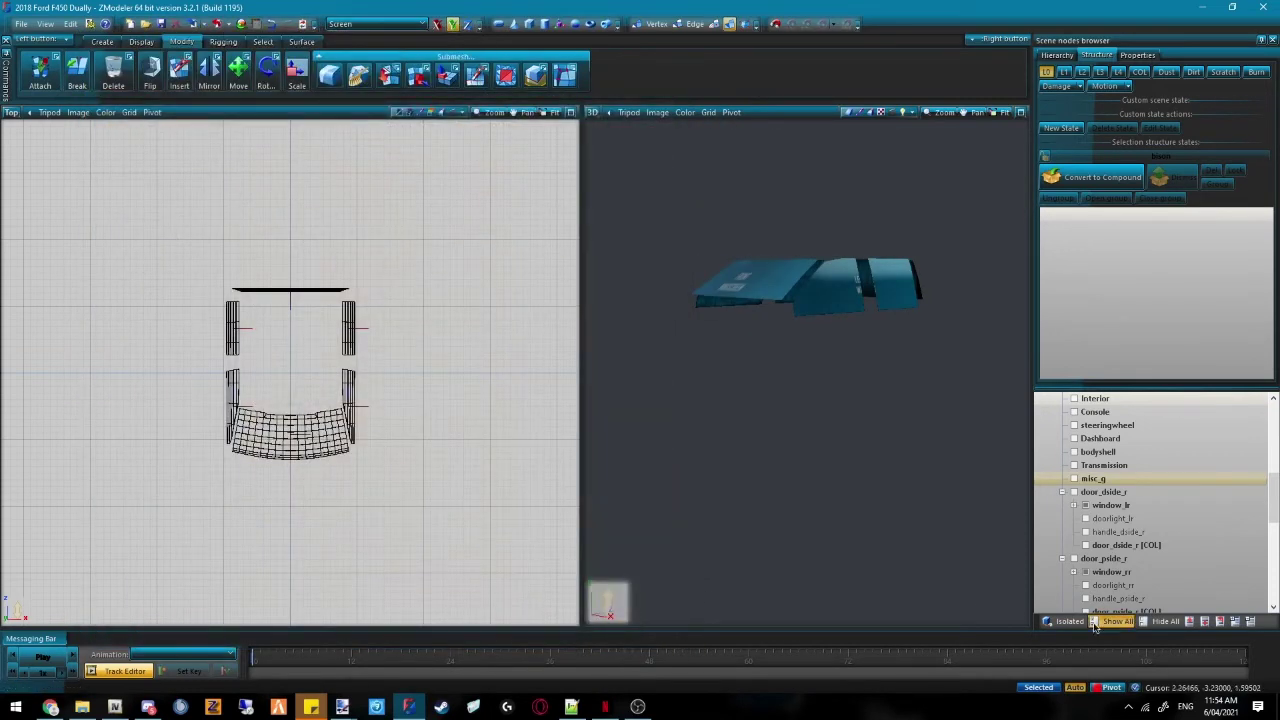
Show the whole truck and examine how the template texture sits on its windscreen and side windows
{"action": "middle_click_drag", "start_coordinate": [737, 293], "coordinate": [760, 310]}
{"action": "scroll", "coordinate": [768, 298], "scroll_direction": "up", "scroll_amount": 5}
{"action": "scroll", "coordinate": [760, 310], "scroll_direction": "up", "scroll_amount": 3}
{"action": "scroll", "coordinate": [735, 355], "scroll_direction": "down", "scroll_amount": 3}
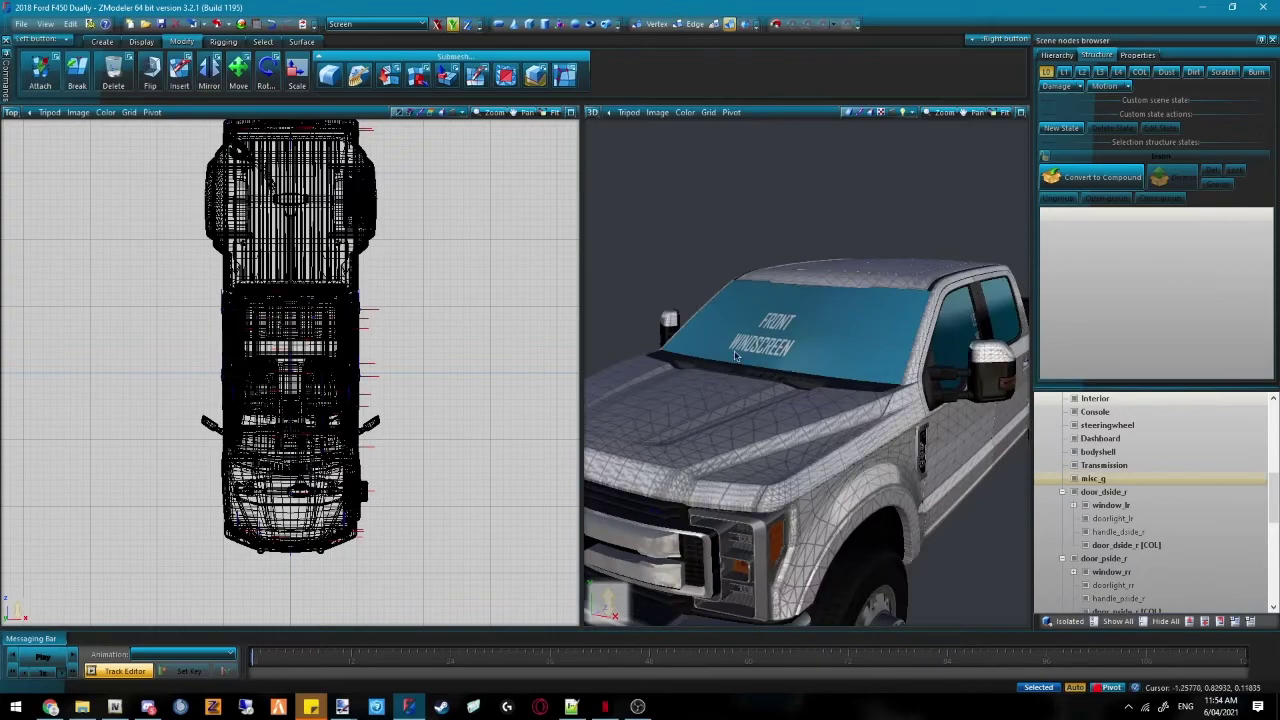
Switch to paint.net, open window_template.png from the Desktop and add a new layer above its background
{"action": "mouse_move", "coordinate": [342, 706]}
{"action": "left_click", "coordinate": [372, 645]}
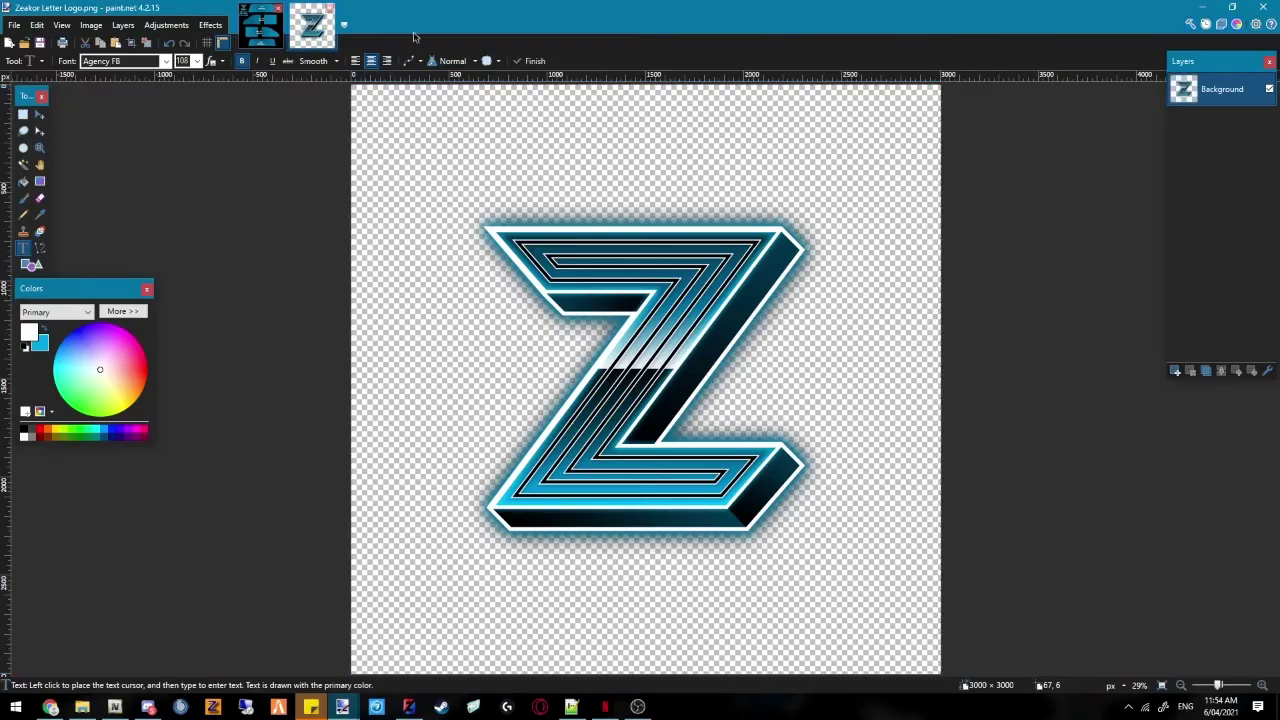
{"action": "left_click", "coordinate": [14, 25]}
{"action": "left_click", "coordinate": [35, 58]}
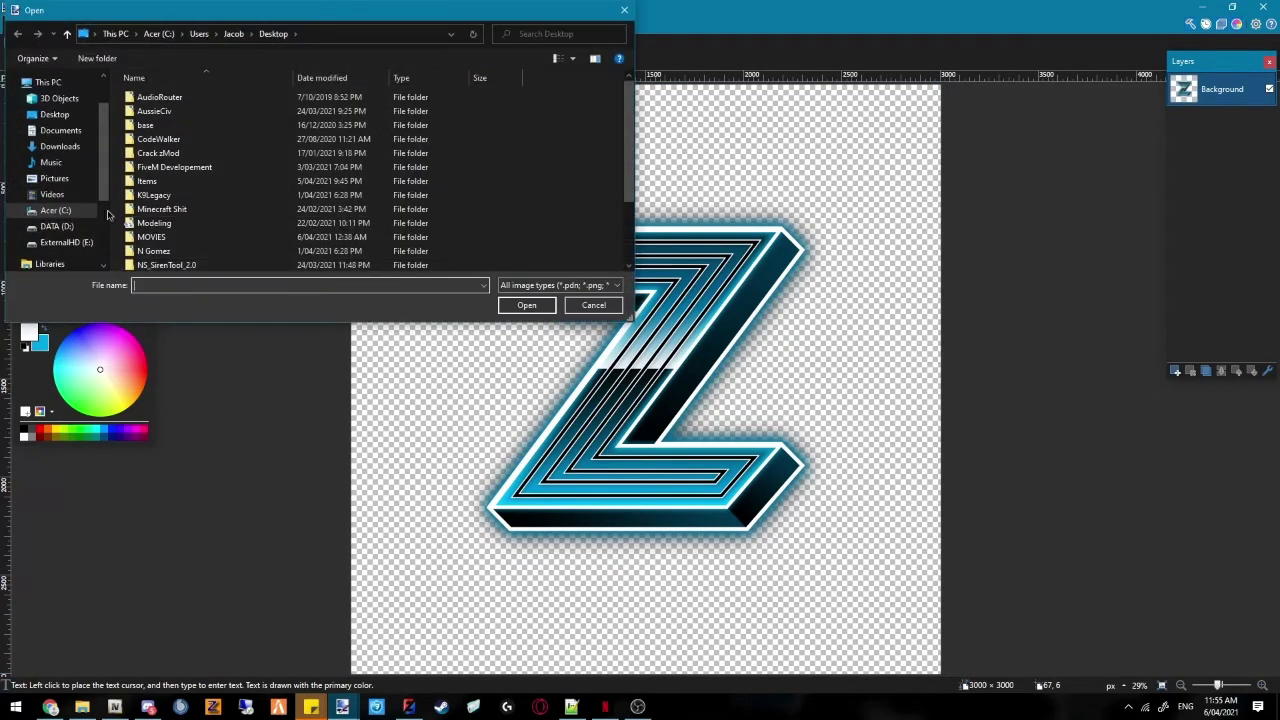
{"action": "left_click", "coordinate": [55, 114]}
{"action": "double_click", "coordinate": [430, 215]}
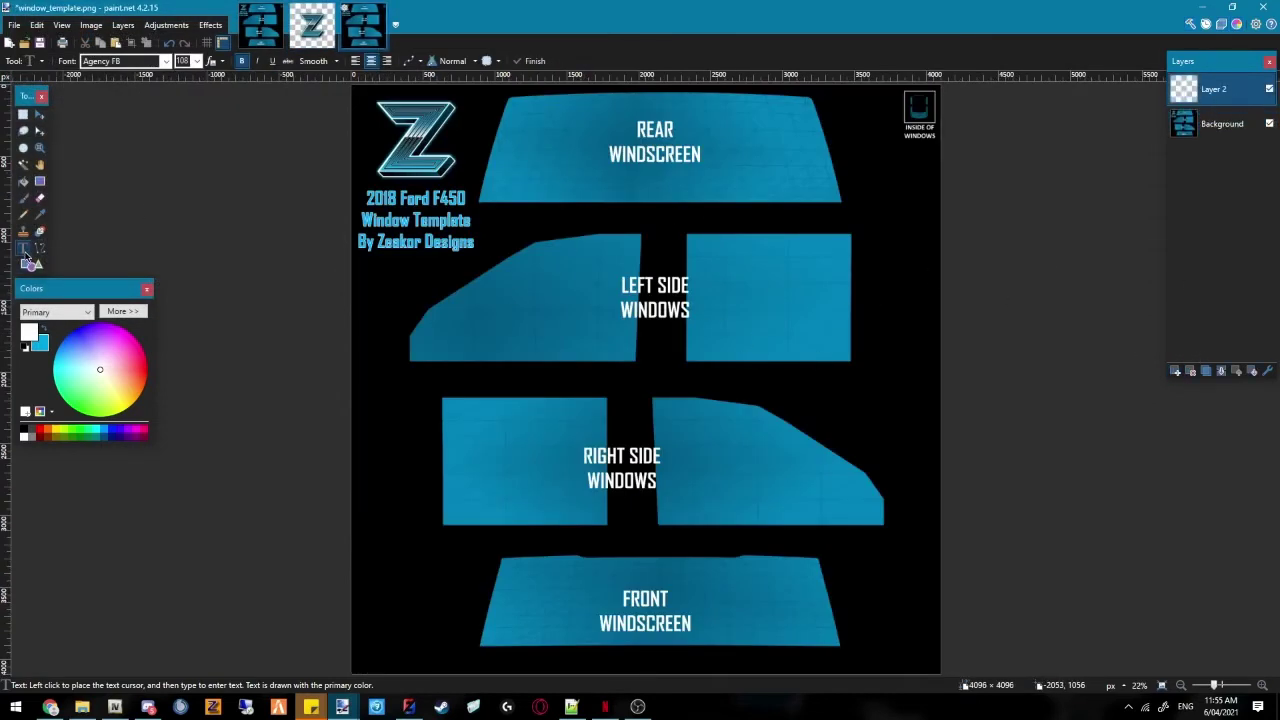
On Layer 2, fill a rectangle covering the front windscreen area with solid black
{"action": "left_click", "coordinate": [23, 114]}
{"action": "scroll", "coordinate": [629, 309], "scroll_direction": "down", "scroll_amount": 3, "text": "ctrl"}
{"action": "scroll", "coordinate": [412, 493], "scroll_direction": "up", "scroll_amount": 2, "text": "ctrl"}
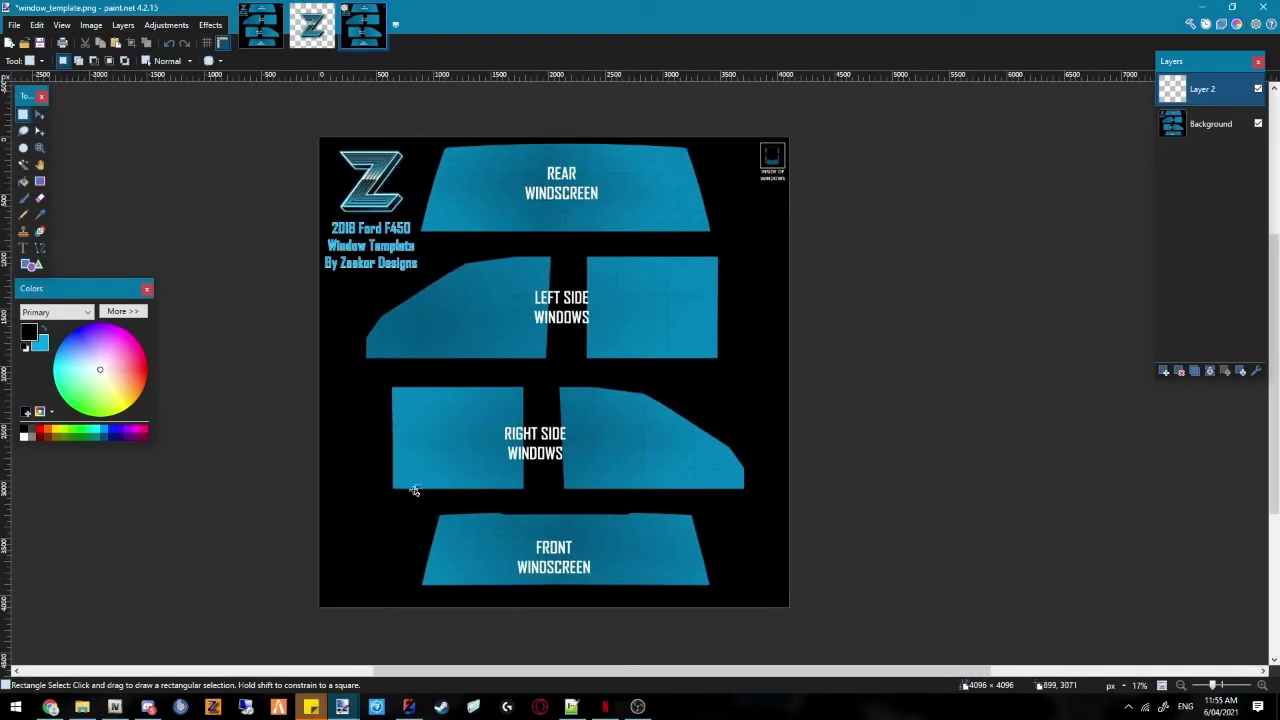
{"action": "scroll", "coordinate": [412, 493], "scroll_direction": "down", "scroll_amount": 1, "text": "ctrl"}
{"action": "mouse_move", "coordinate": [378, 518]}
{"action": "left_mouse_down"}
{"action": "mouse_move", "coordinate": [655, 610]}
{"action": "mouse_move", "coordinate": [372, 548]}
{"action": "mouse_move", "coordinate": [375, 533]}
{"action": "left_mouse_up"}
{"action": "scroll", "coordinate": [657, 529], "scroll_direction": "up", "scroll_amount": 3, "text": "ctrl"}
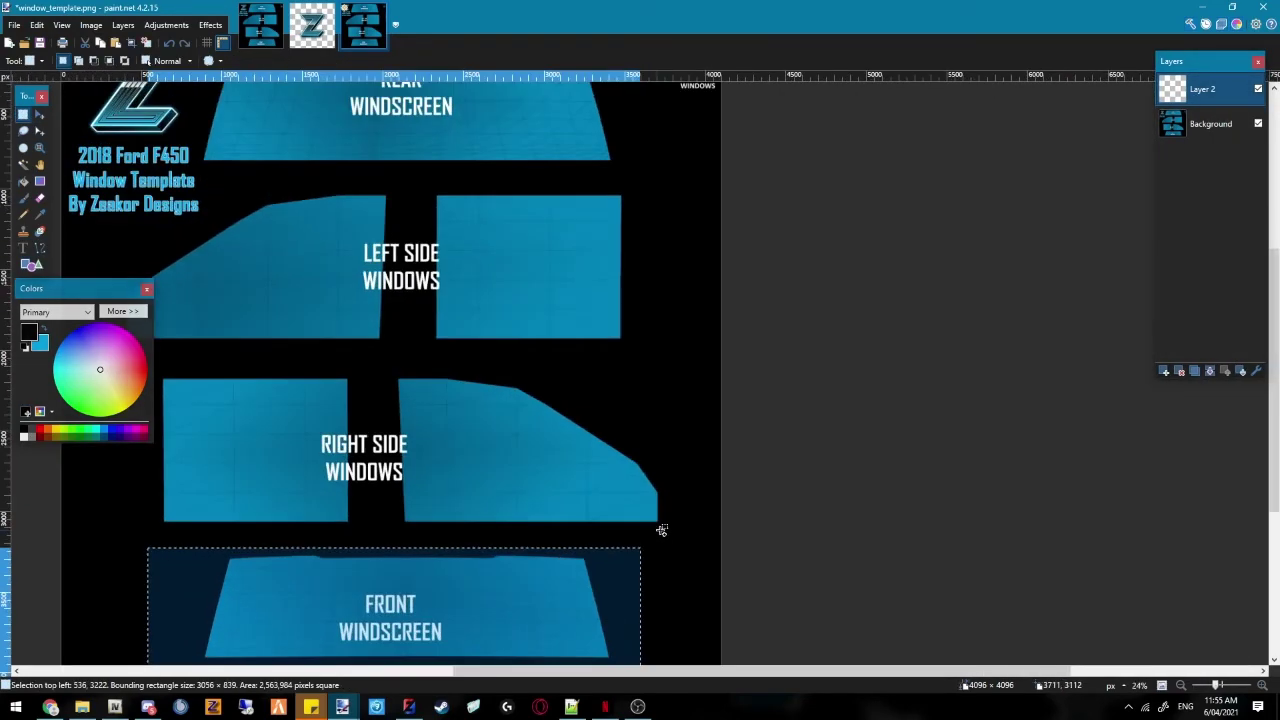
{"action": "left_click", "coordinate": [23, 181]}
{"action": "left_click", "coordinate": [517, 589]}
Set the opacity of Layer 2 to 150
{"action": "left_click", "coordinate": [1257, 374]}
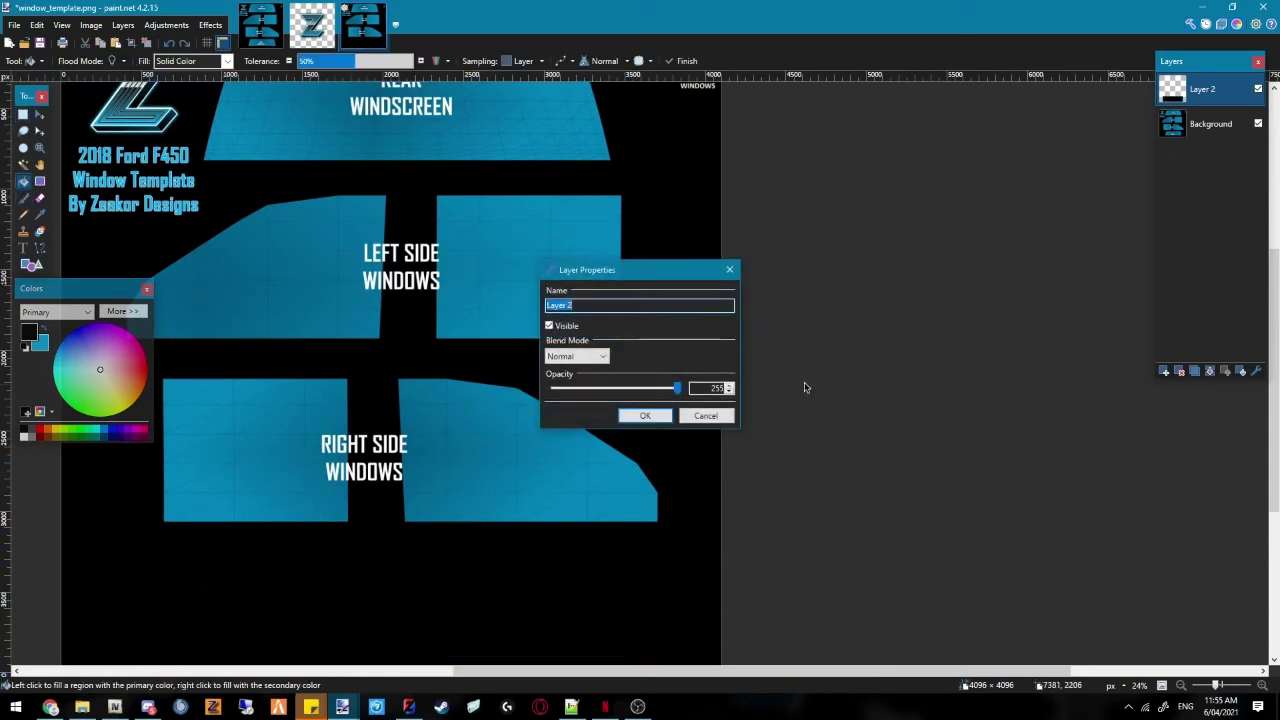
{"action": "type", "text": "150"}
{"action": "key", "text": "Return"}
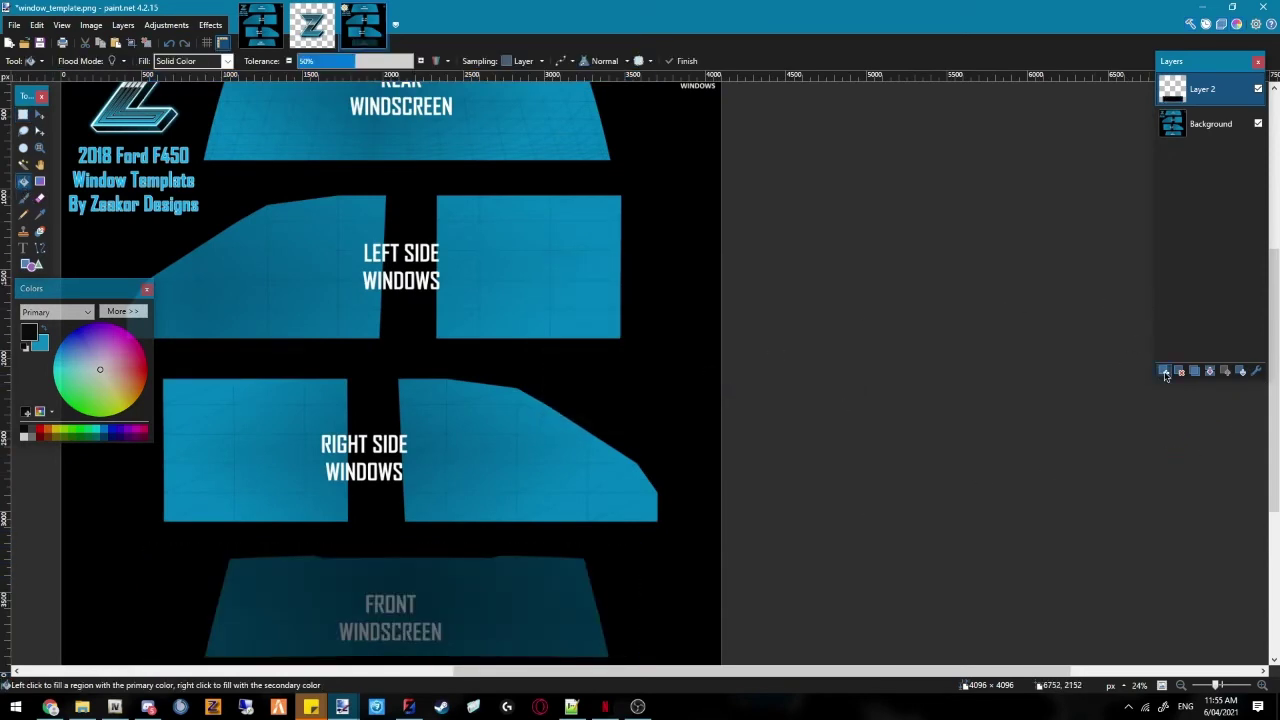
Add a new layer and fill rectangles covering the front left and front right side windows with black
{"action": "left_click", "coordinate": [1164, 372]}
{"action": "left_click", "coordinate": [24, 115]}
{"action": "scroll", "coordinate": [389, 306], "scroll_direction": "down", "scroll_amount": 2, "text": "ctrl"}
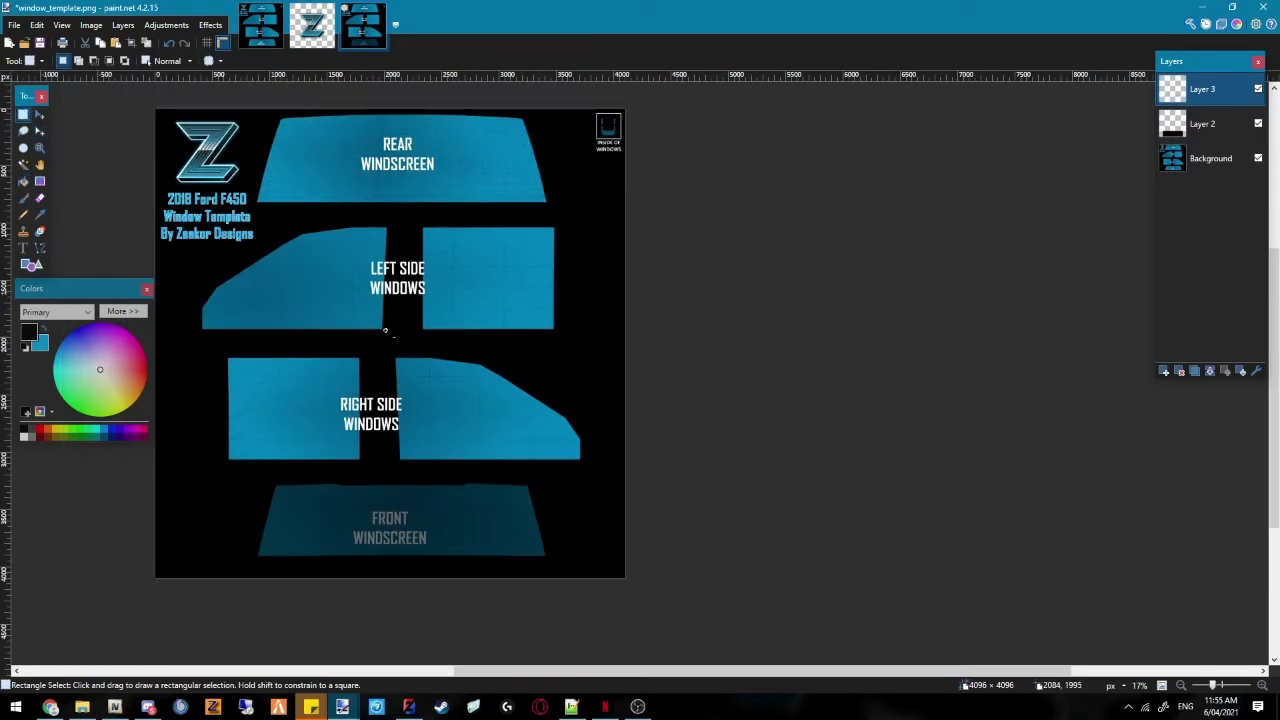
{"action": "left_click_drag", "start_coordinate": [395, 337], "coordinate": [185, 216]}
{"action": "left_click_drag", "start_coordinate": [595, 469], "coordinate": [388, 349], "text": "ctrl"}
{"action": "left_click", "coordinate": [23, 181]}
{"action": "left_click", "coordinate": [300, 251]}
{"action": "left_click", "coordinate": [514, 400]}
Lower the opacity of Layer 3 to make its black window fills semi-transparent
{"action": "key", "text": "F4"}
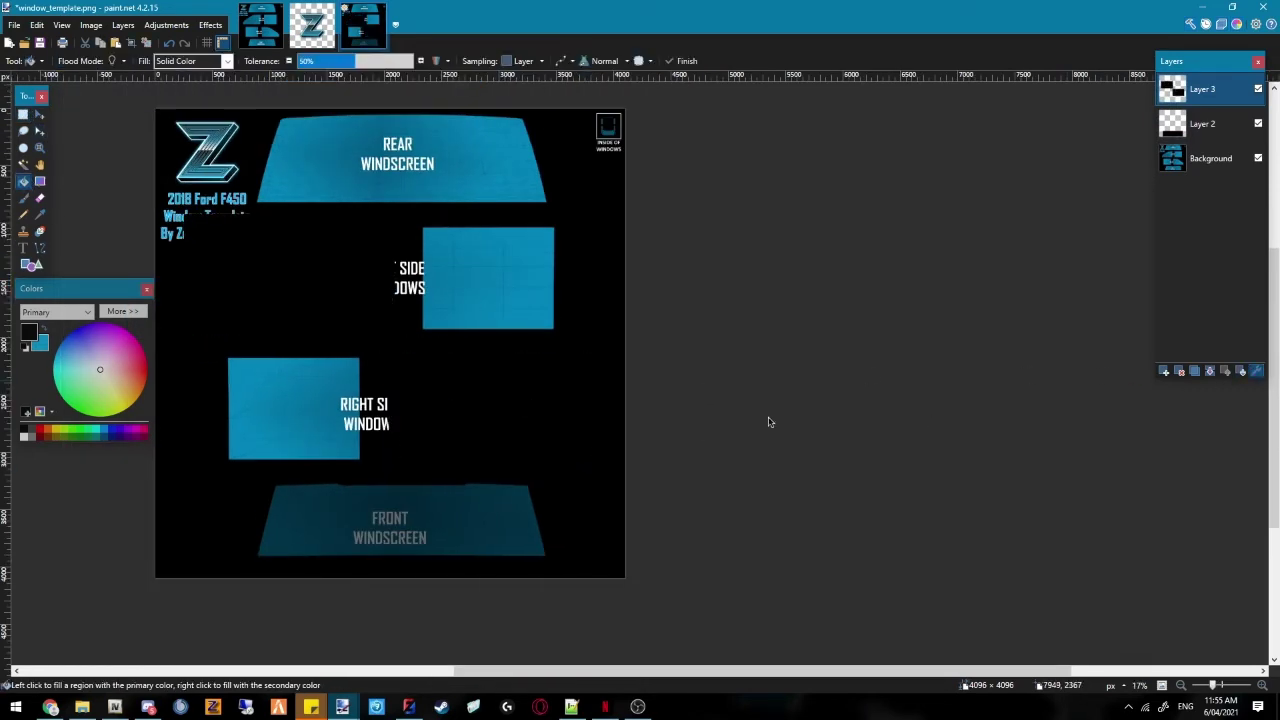
{"action": "type", "text": "17"}
{"action": "key", "text": "Return"}
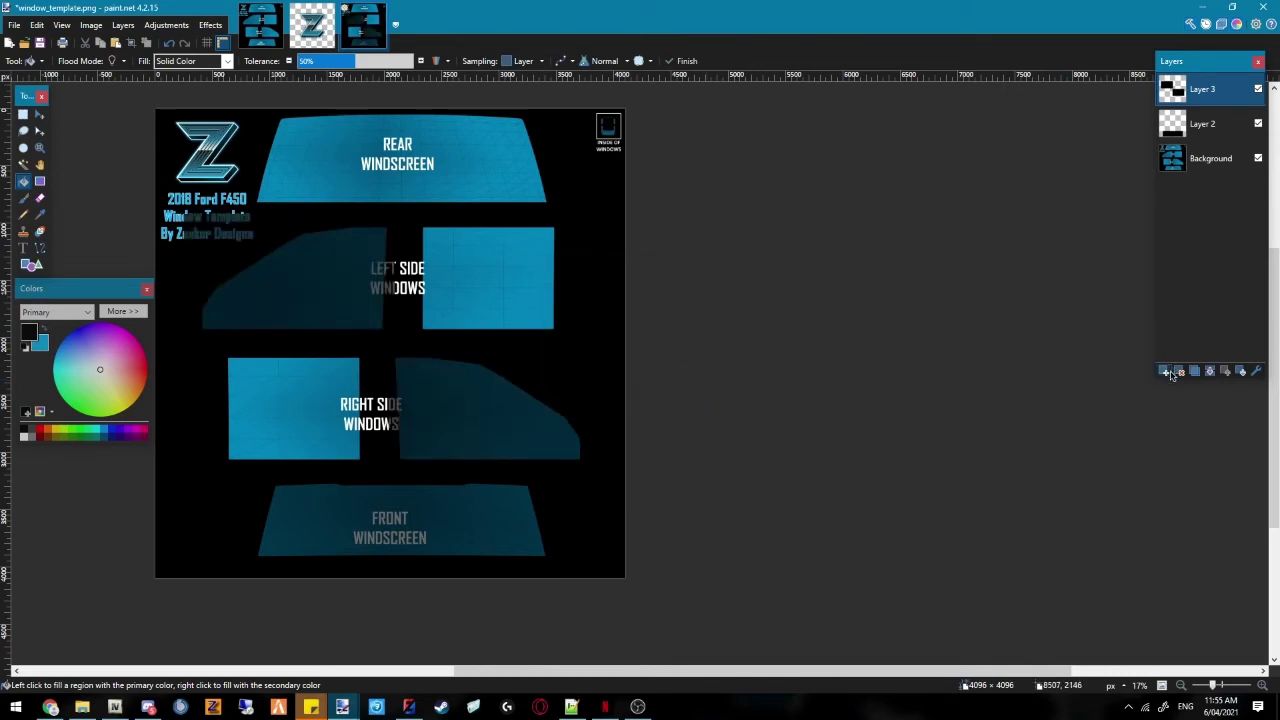
On another new layer, fill rectangles over the rear windscreen and both rear side windows with black, and make the layer semi-transparent
{"action": "left_click", "coordinate": [1166, 371]}
{"action": "left_click", "coordinate": [23, 116]}
{"action": "left_click_drag", "start_coordinate": [371, 467], "coordinate": [205, 354]}
{"action": "left_click_drag", "start_coordinate": [555, 346], "coordinate": [417, 217]}
{"action": "left_click_drag", "start_coordinate": [249, 114], "coordinate": [549, 210]}
{"action": "left_click", "coordinate": [23, 181]}
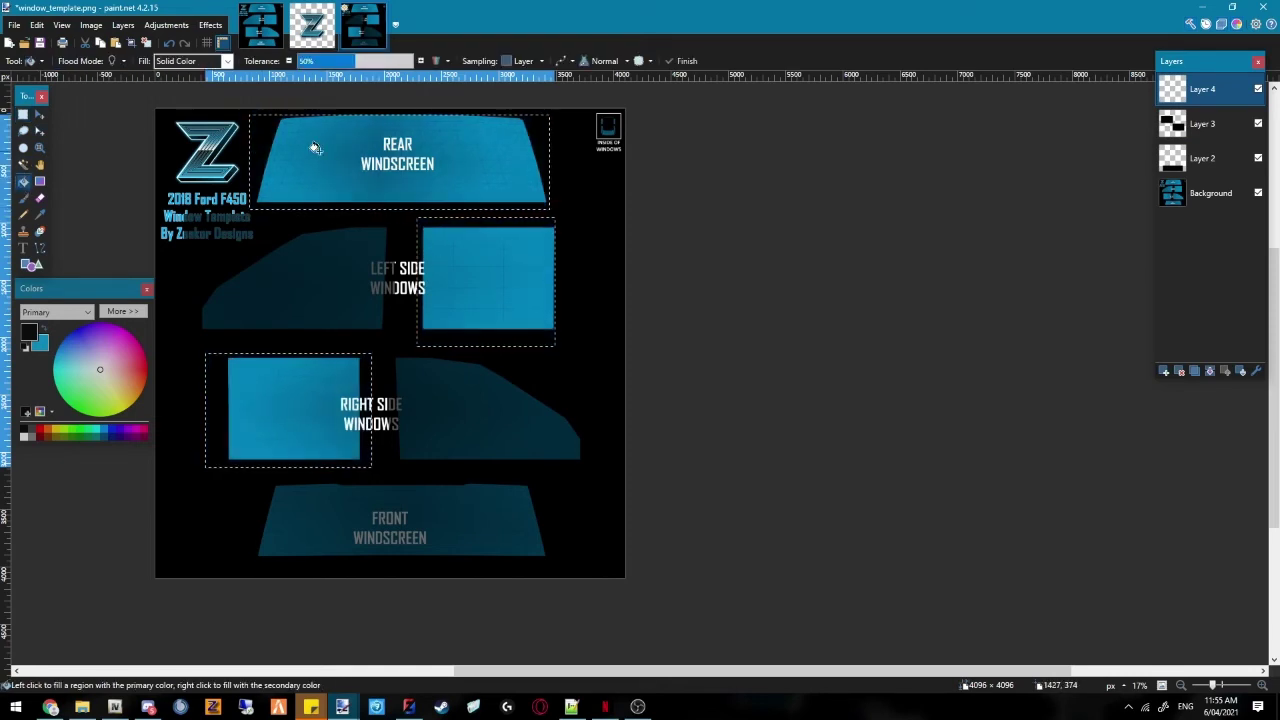
{"action": "left_click", "coordinate": [320, 149]}
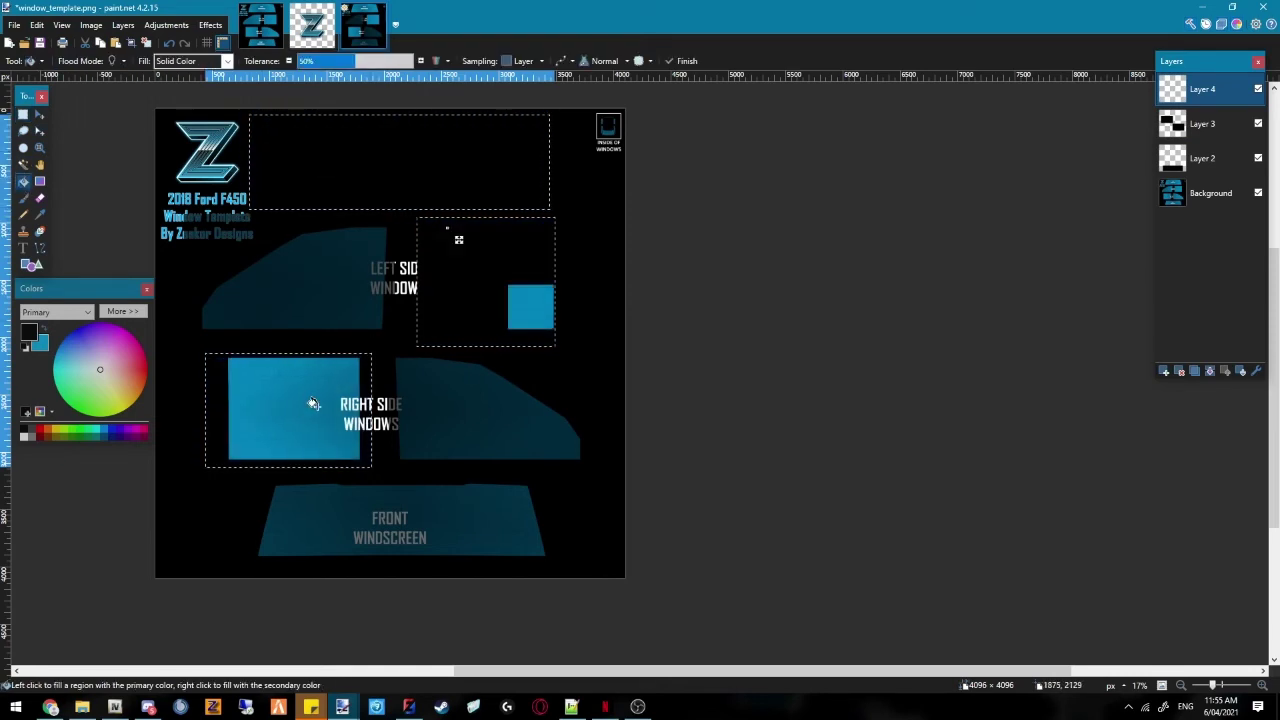
{"action": "left_click", "coordinate": [1252, 370]}
{"action": "key", "text": "Return"}
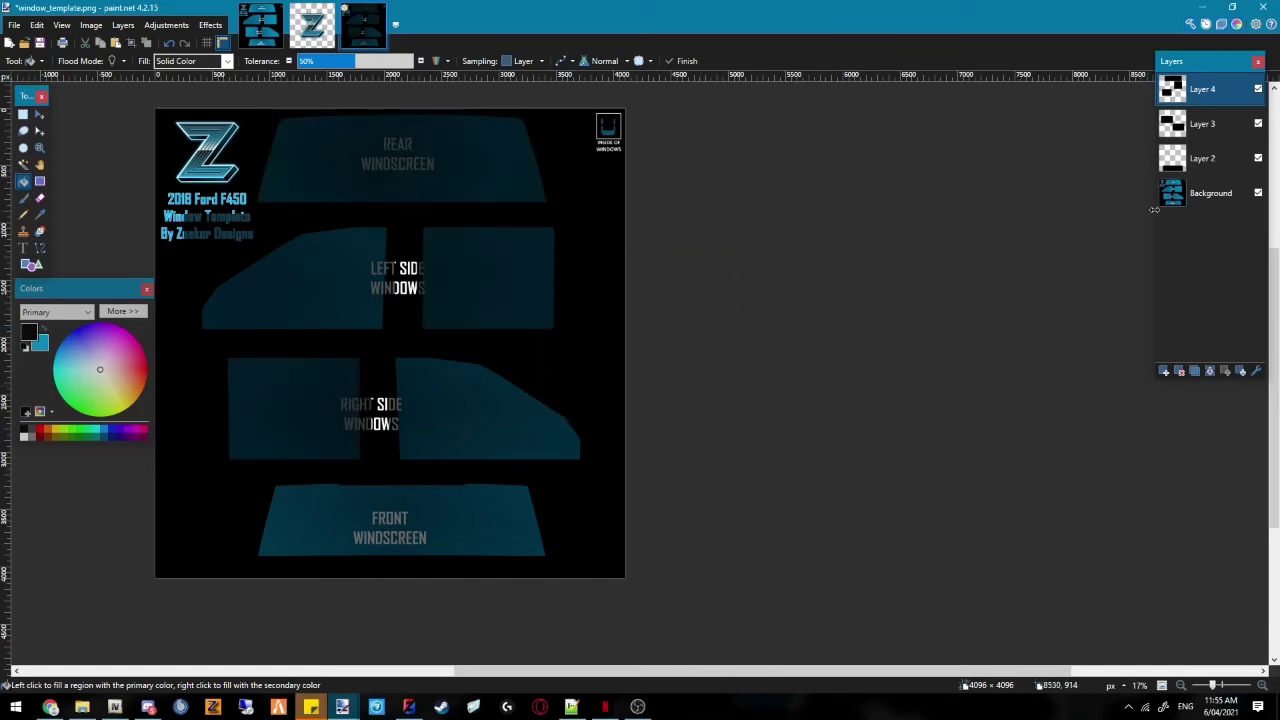
Examine the small INSIDE OF WINDOWS inset and make Layer 2 the active layer
{"action": "scroll", "coordinate": [766, 346], "scroll_direction": "up", "scroll_amount": 3, "text": "ctrl"}
{"action": "scroll", "coordinate": [700, 340], "scroll_direction": "up", "scroll_amount": 4, "text": "ctrl"}
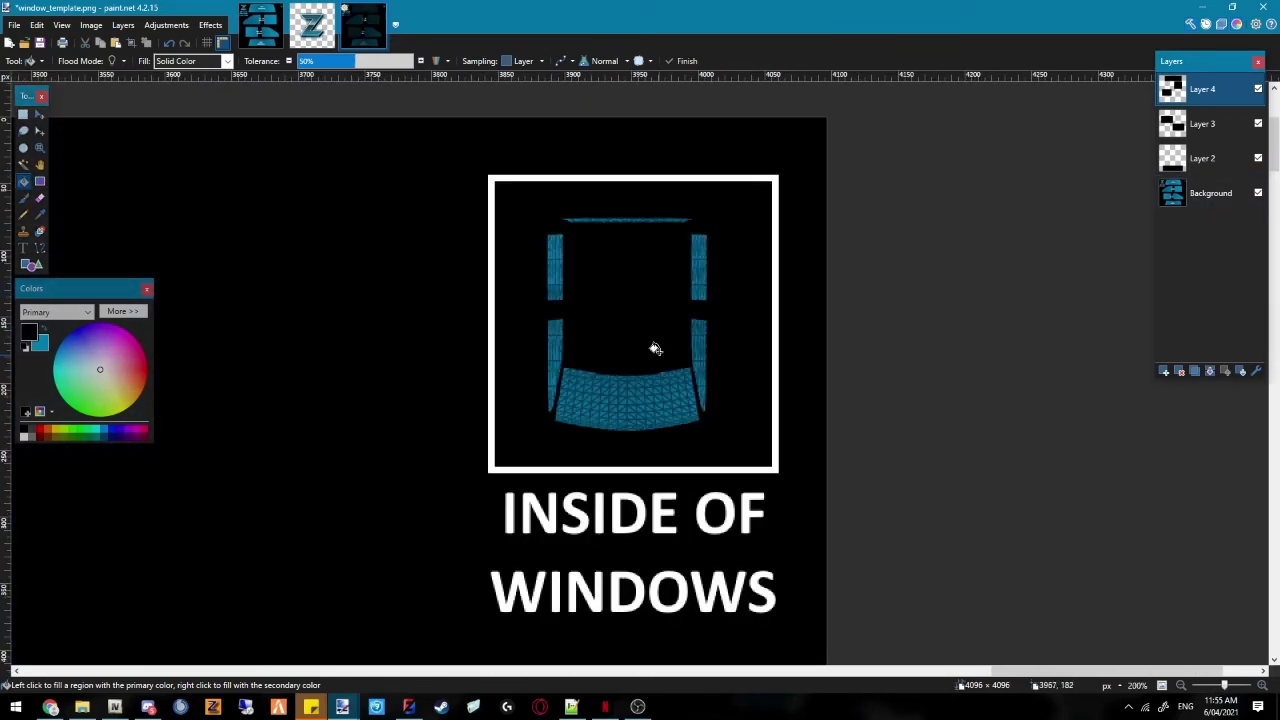
{"action": "scroll", "coordinate": [720, 300], "scroll_direction": "down", "scroll_amount": 6, "text": "ctrl"}
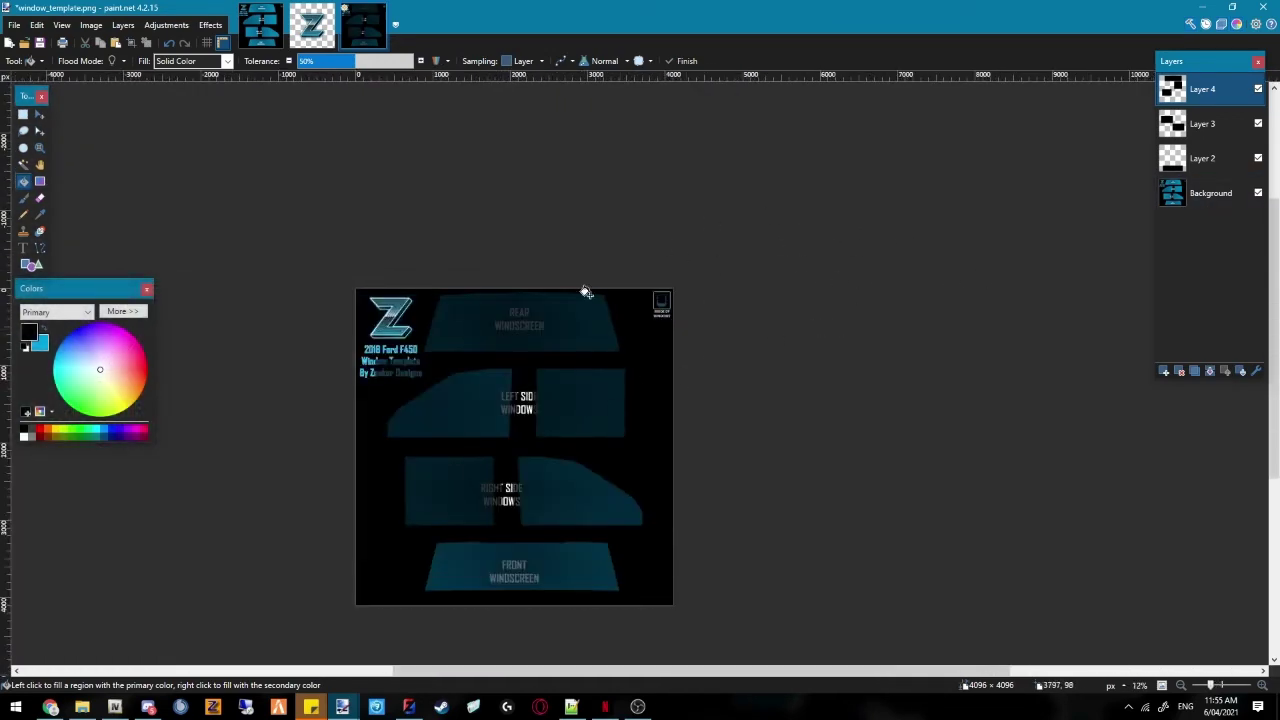
{"action": "scroll", "coordinate": [700, 357], "scroll_direction": "up", "scroll_amount": 3, "text": "ctrl"}
{"action": "key", "text": "alt+Page_Down"}
{"action": "key", "text": "alt+Page_Down"}
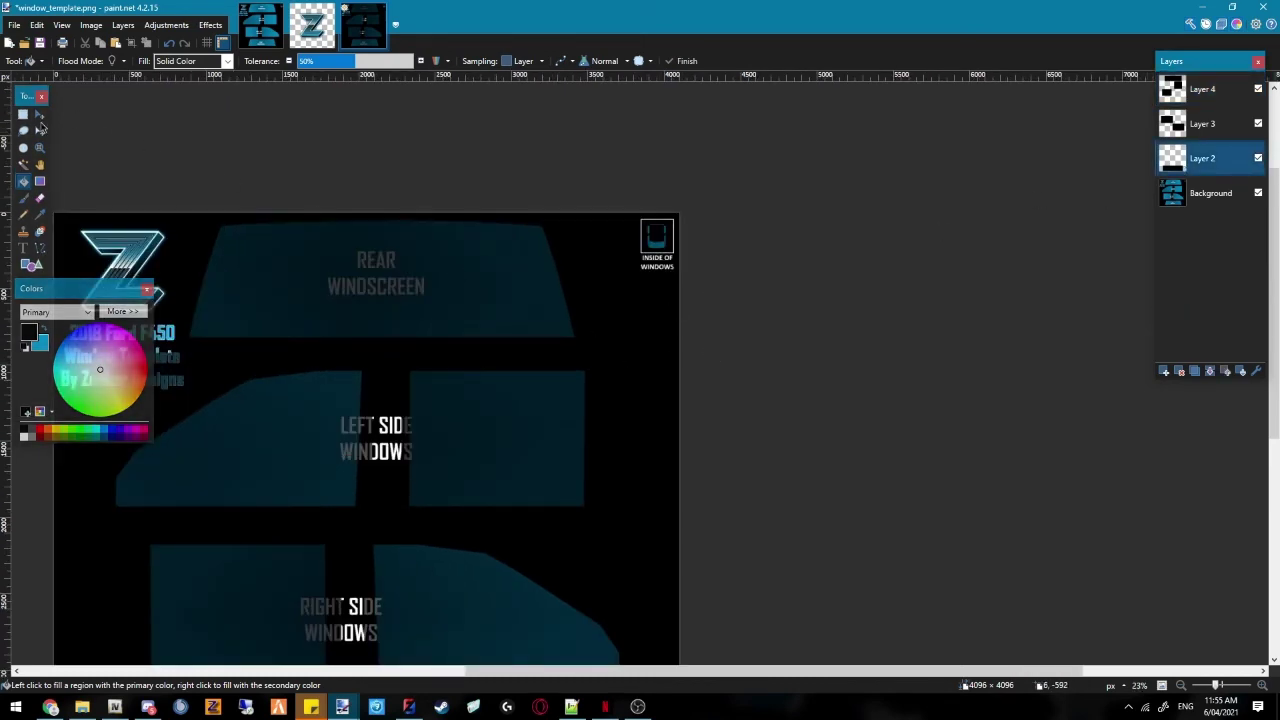
{"action": "left_click", "coordinate": [23, 115]}
{"action": "scroll", "coordinate": [508, 360], "scroll_direction": "down", "scroll_amount": 4, "text": "ctrl"}
{"action": "middle_click_drag", "start_coordinate": [508, 360], "coordinate": [472, 223]}
{"action": "left_click_drag", "start_coordinate": [412, 406], "coordinate": [464, 384]}
{"action": "key", "text": "m"}
{"action": "scroll", "coordinate": [451, 396], "scroll_direction": "up", "scroll_amount": 4, "text": "ctrl"}
{"action": "middle_click_drag", "start_coordinate": [451, 396], "coordinate": [428, 454]}
{"action": "key", "text": "ctrl+d"}
Select the area around the front windscreen shape in the INSIDE OF WINDOWS inset by combining rectangular selections that exclude the side windows
{"action": "left_click", "coordinate": [23, 114]}
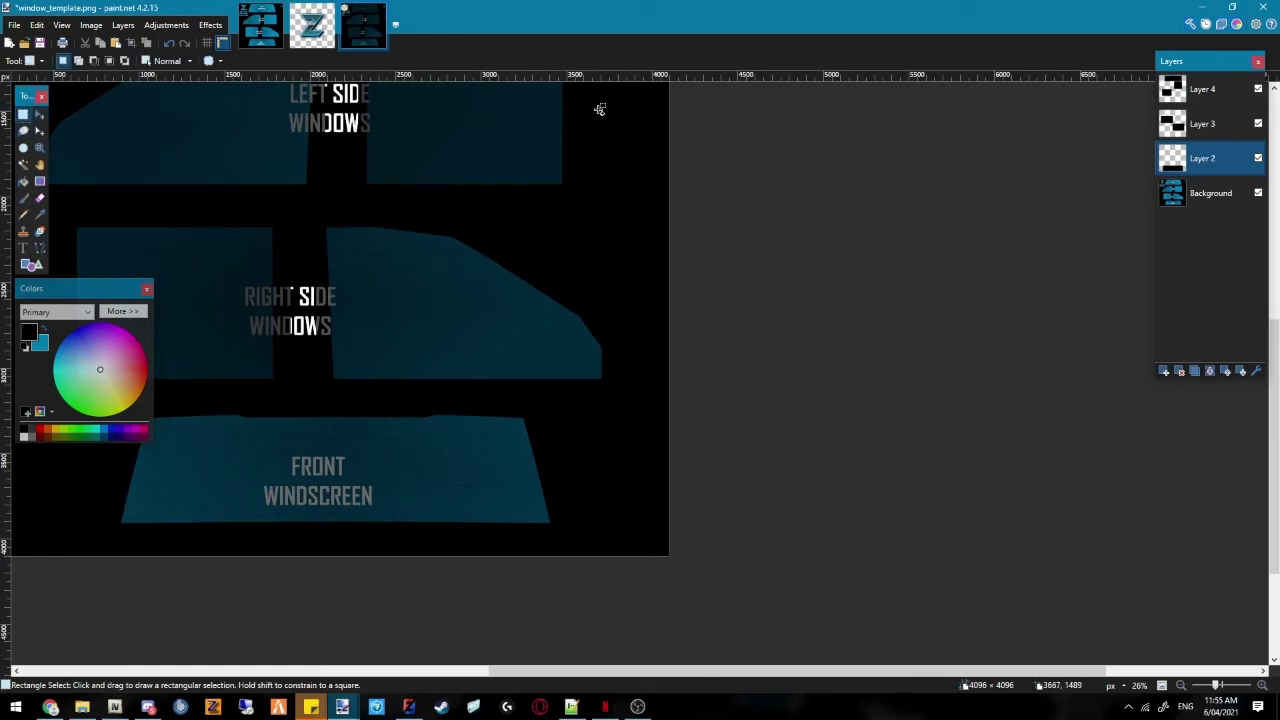
{"action": "scroll", "coordinate": [610, 265], "scroll_direction": "up", "scroll_amount": 8, "text": "ctrl"}
{"action": "scroll", "coordinate": [545, 262], "scroll_direction": "up", "scroll_amount": 3, "text": "ctrl"}
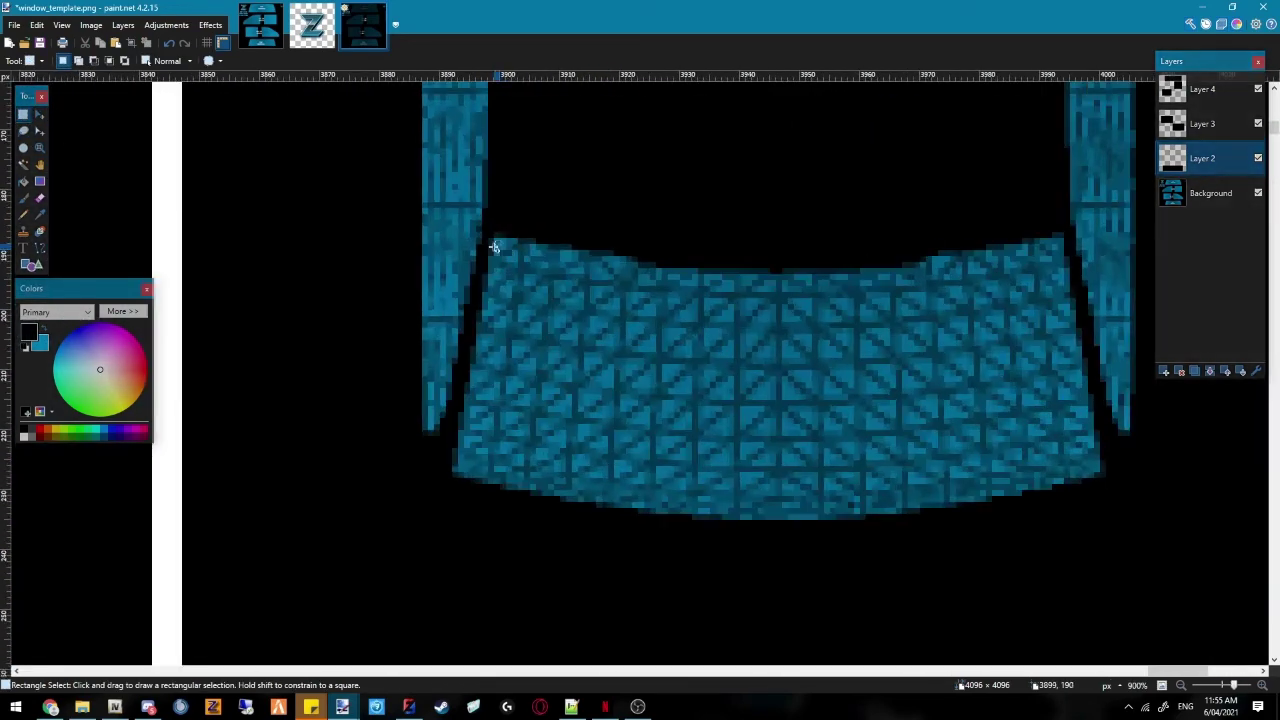
{"action": "left_click_drag", "start_coordinate": [491, 235], "coordinate": [708, 529]}
{"action": "mouse_move", "coordinate": [602, 506]}
{"action": "left_mouse_down", "text": "ctrl"}
{"action": "mouse_move", "coordinate": [447, 435]}
{"action": "mouse_move", "coordinate": [509, 420]}
{"action": "mouse_move", "coordinate": [514, 371]}
{"action": "mouse_move", "coordinate": [477, 294]}
{"action": "mouse_move", "coordinate": [478, 217]}
{"action": "mouse_move", "coordinate": [503, 141]}
{"action": "left_mouse_up", "text": "ctrl"}
{"action": "scroll", "coordinate": [454, 411], "scroll_direction": "up", "scroll_amount": 4, "text": "ctrl"}
{"action": "scroll", "coordinate": [514, 160], "scroll_direction": "down", "scroll_amount": 4, "text": "ctrl"}
{"action": "middle_click_drag", "start_coordinate": [560, 194], "coordinate": [457, 294]}
{"action": "left_click_drag", "start_coordinate": [566, 205], "coordinate": [901, 514], "text": "ctrl"}
{"action": "scroll", "coordinate": [873, 256], "scroll_direction": "up", "scroll_amount": 1, "text": "ctrl"}
{"action": "middle_click_drag", "start_coordinate": [873, 256], "coordinate": [594, 271]}
{"action": "left_click_drag", "start_coordinate": [613, 222], "coordinate": [714, 269], "text": "ctrl"}
{"action": "left_click_drag", "start_coordinate": [713, 222], "coordinate": [744, 372], "text": "ctrl"}
{"action": "left_click_drag", "start_coordinate": [755, 424], "coordinate": [714, 374], "text": "ctrl"}
{"action": "left_click_drag", "start_coordinate": [616, 427], "coordinate": [734, 544], "text": "ctrl"}
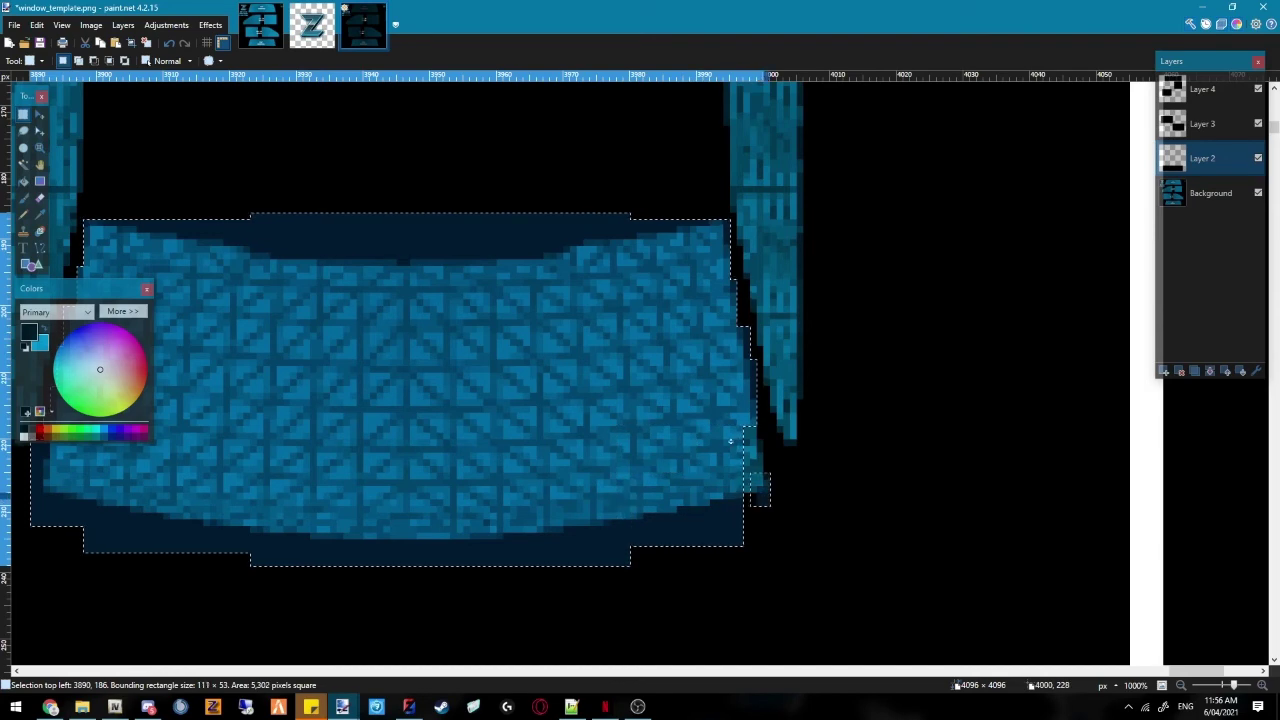
Fill the selected inset windscreen area on Layer 2 with black
{"action": "key", "text": "f"}
{"action": "left_click", "coordinate": [494, 363]}
{"action": "scroll", "coordinate": [494, 363], "scroll_direction": "down", "scroll_amount": 5, "text": "ctrl"}
Make Layer 3 active and toggle its visibility off and on to check which windows it darkens
{"action": "left_click", "coordinate": [1220, 122]}
{"action": "scroll", "coordinate": [506, 251], "scroll_direction": "down", "scroll_amount": 10, "text": "ctrl"}
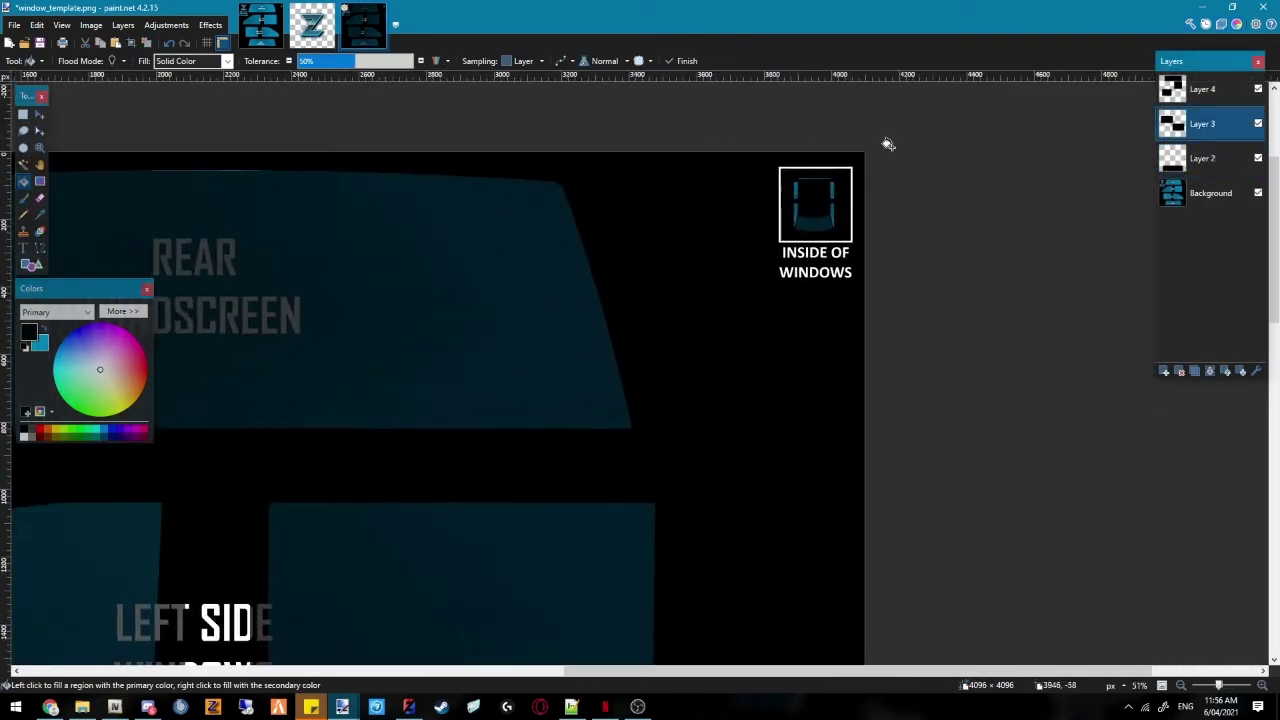
{"action": "left_click", "coordinate": [1257, 124]}
{"action": "left_click", "coordinate": [1257, 124]}
{"action": "scroll", "coordinate": [866, 271], "scroll_direction": "up", "scroll_amount": 6, "text": "ctrl"}
{"action": "scroll", "coordinate": [688, 155], "scroll_direction": "up", "scroll_amount": 3, "text": "ctrl"}
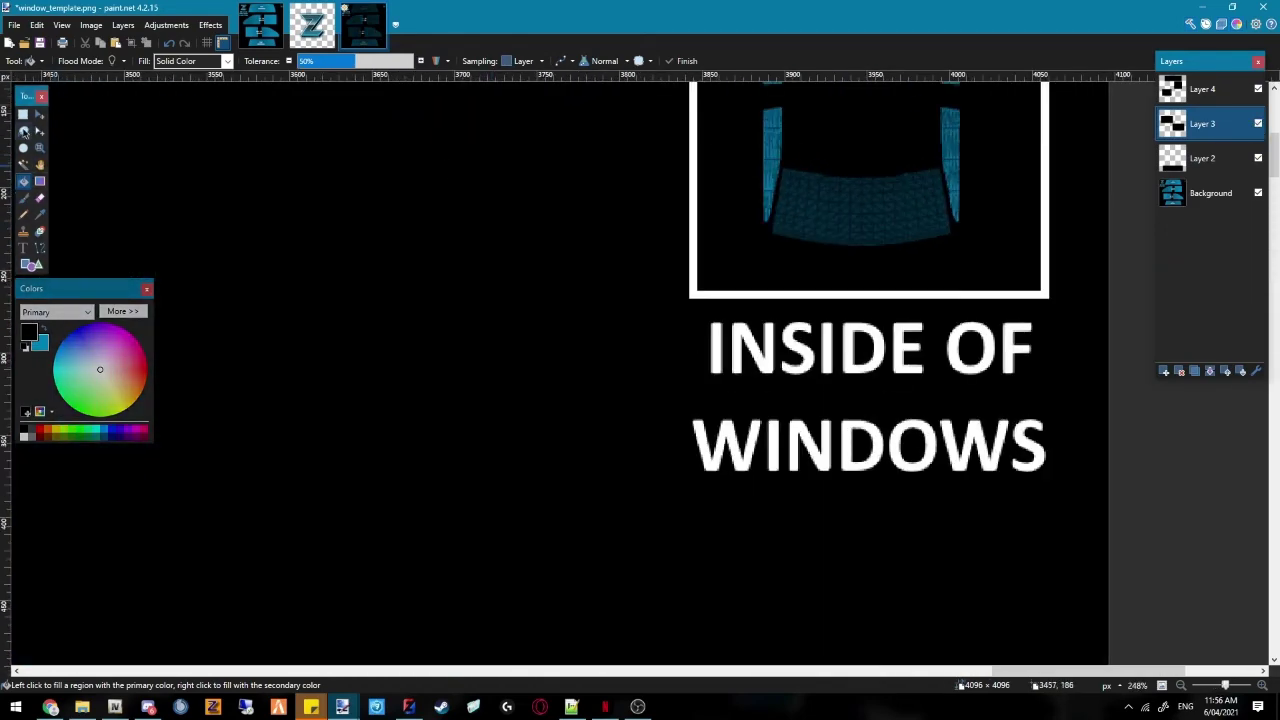
Select the area around the inset's left front side window with combined rectangles, following its tapered edge beside the windscreen
{"action": "left_click", "coordinate": [23, 114]}
{"action": "scroll", "coordinate": [723, 374], "scroll_direction": "up", "scroll_amount": 3, "text": "ctrl"}
{"action": "scroll", "coordinate": [551, 323], "scroll_direction": "down", "scroll_amount": 2, "text": "ctrl"}
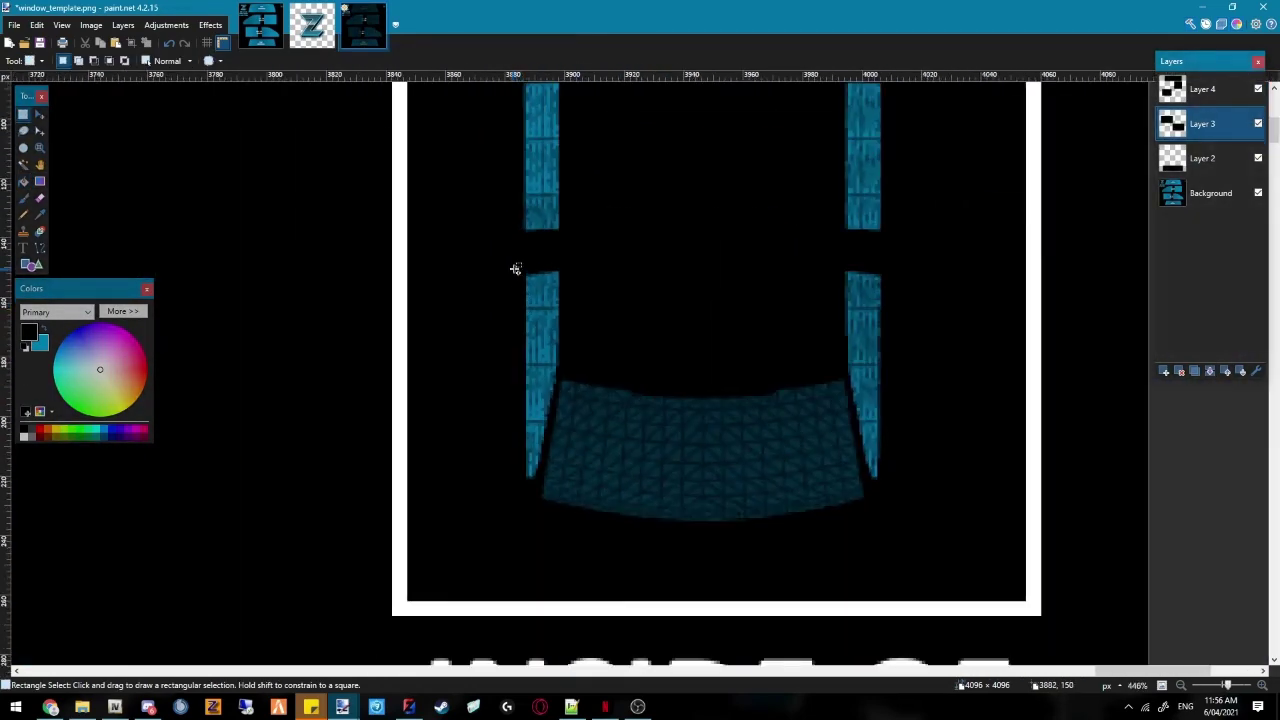
{"action": "left_click_drag", "start_coordinate": [512, 270], "coordinate": [545, 470]}
{"action": "scroll", "coordinate": [494, 226], "scroll_direction": "up", "scroll_amount": 3, "text": "ctrl"}
{"action": "left_click_drag", "start_coordinate": [483, 221], "coordinate": [585, 453], "text": "ctrl"}
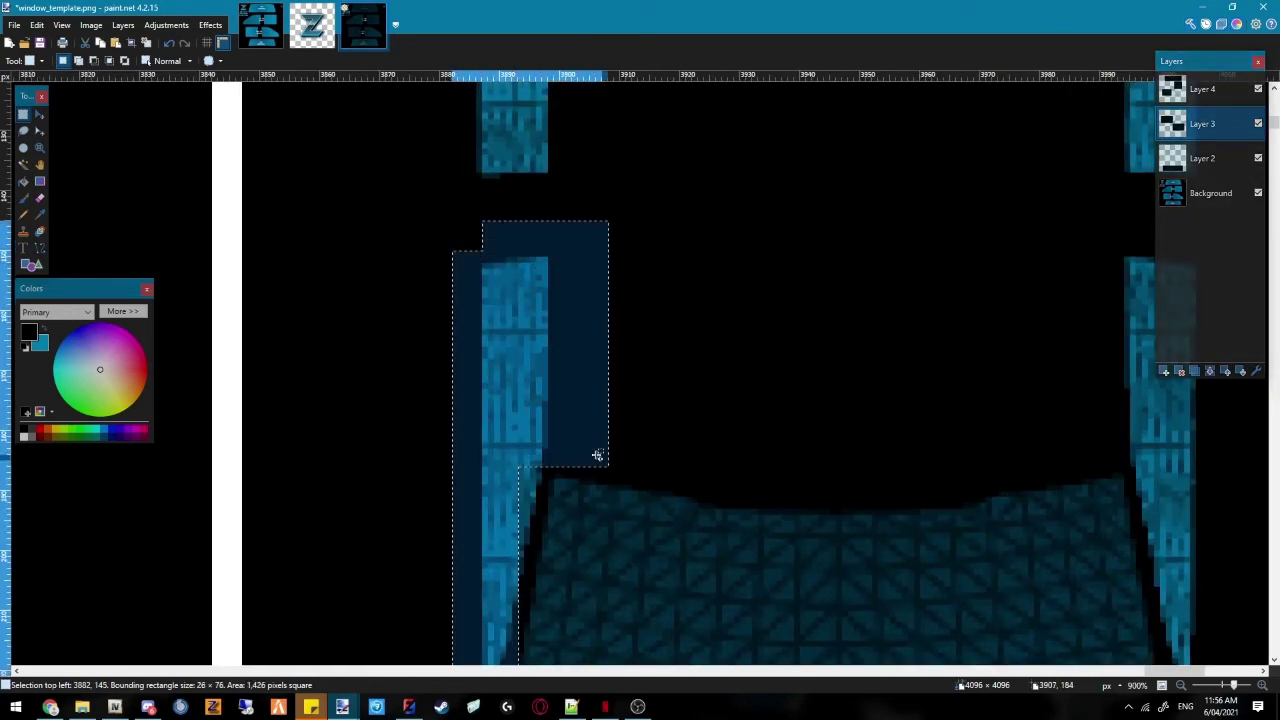
{"action": "left_click_drag", "start_coordinate": [536, 517], "coordinate": [536, 580], "text": "ctrl"}
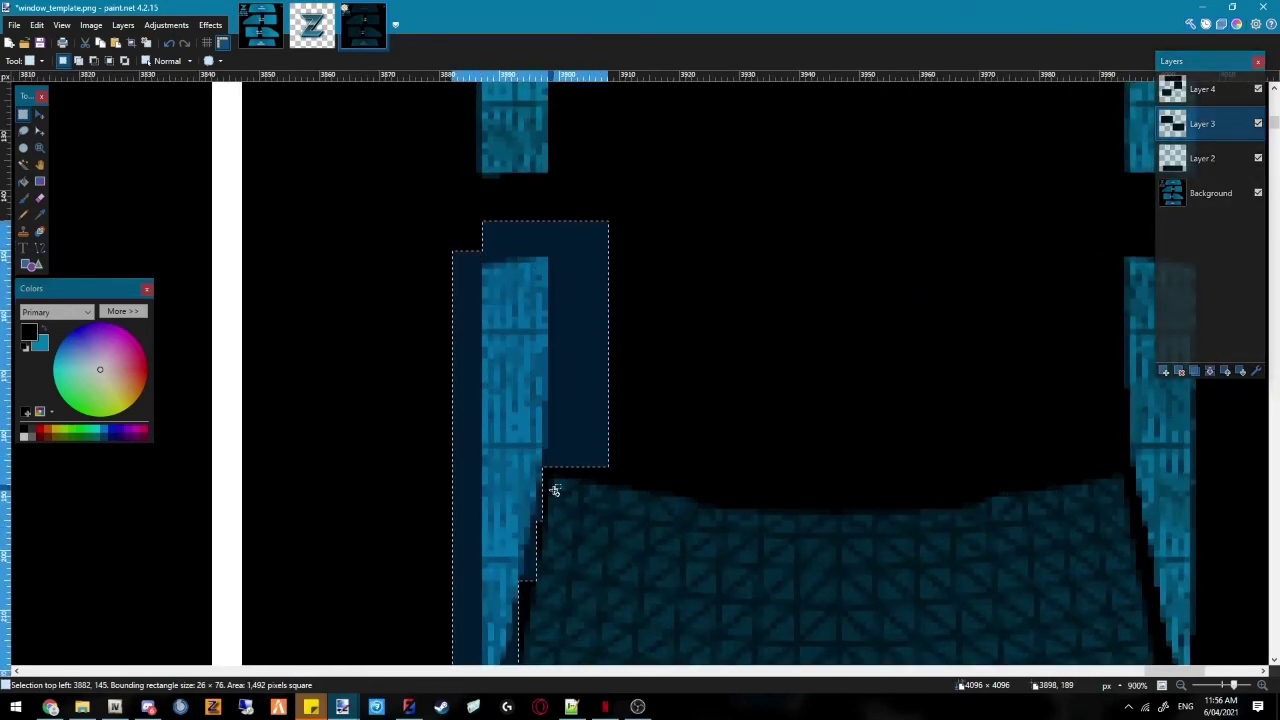
Add the inset's right front side window to the selection with stepped rectangles down to its pointed end
{"action": "scroll", "coordinate": [562, 462], "scroll_direction": "down", "scroll_amount": 5, "text": "ctrl"}
{"action": "scroll", "coordinate": [628, 377], "scroll_direction": "up", "scroll_amount": 5, "text": "ctrl"}
{"action": "left_click_drag", "start_coordinate": [585, 271], "coordinate": [722, 457], "text": "ctrl"}
{"action": "left_click_drag", "start_coordinate": [697, 500], "coordinate": [612, 432], "text": "ctrl"}
{"action": "scroll", "coordinate": [656, 532], "scroll_direction": "down", "scroll_amount": 1, "text": "ctrl"}
{"action": "left_click_drag", "start_coordinate": [691, 600], "coordinate": [636, 490], "text": "ctrl"}
{"action": "middle_click_drag", "start_coordinate": [620, 460], "coordinate": [522, 263]}
{"action": "scroll", "coordinate": [527, 302], "scroll_direction": "up", "scroll_amount": 6, "text": "ctrl"}
{"action": "left_click_drag", "start_coordinate": [521, 300], "coordinate": [594, 405], "text": "ctrl"}
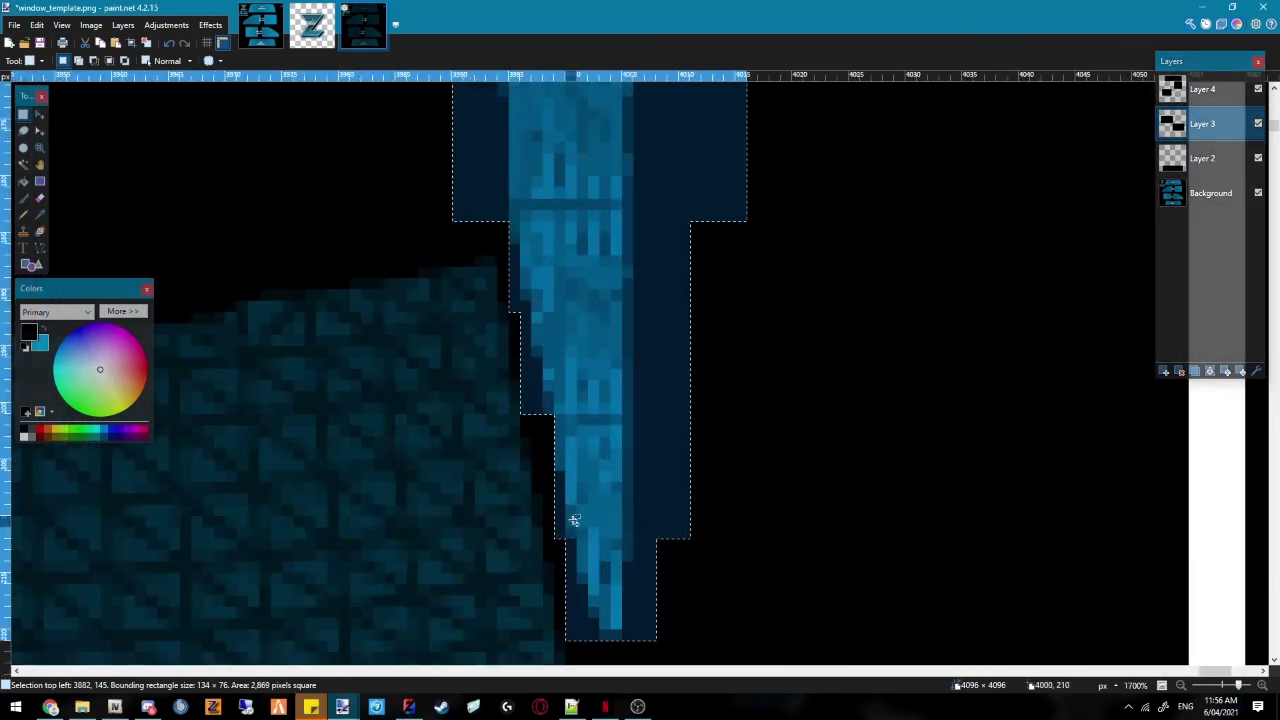
Fill both selected inset front side window areas on Layer 3 with black and clear the selection
{"action": "key", "text": "f"}
{"action": "scroll", "coordinate": [535, 268], "scroll_direction": "down", "scroll_amount": 5, "text": "ctrl"}
{"action": "scroll", "coordinate": [535, 268], "scroll_direction": "down", "scroll_amount": 5, "text": "ctrl"}
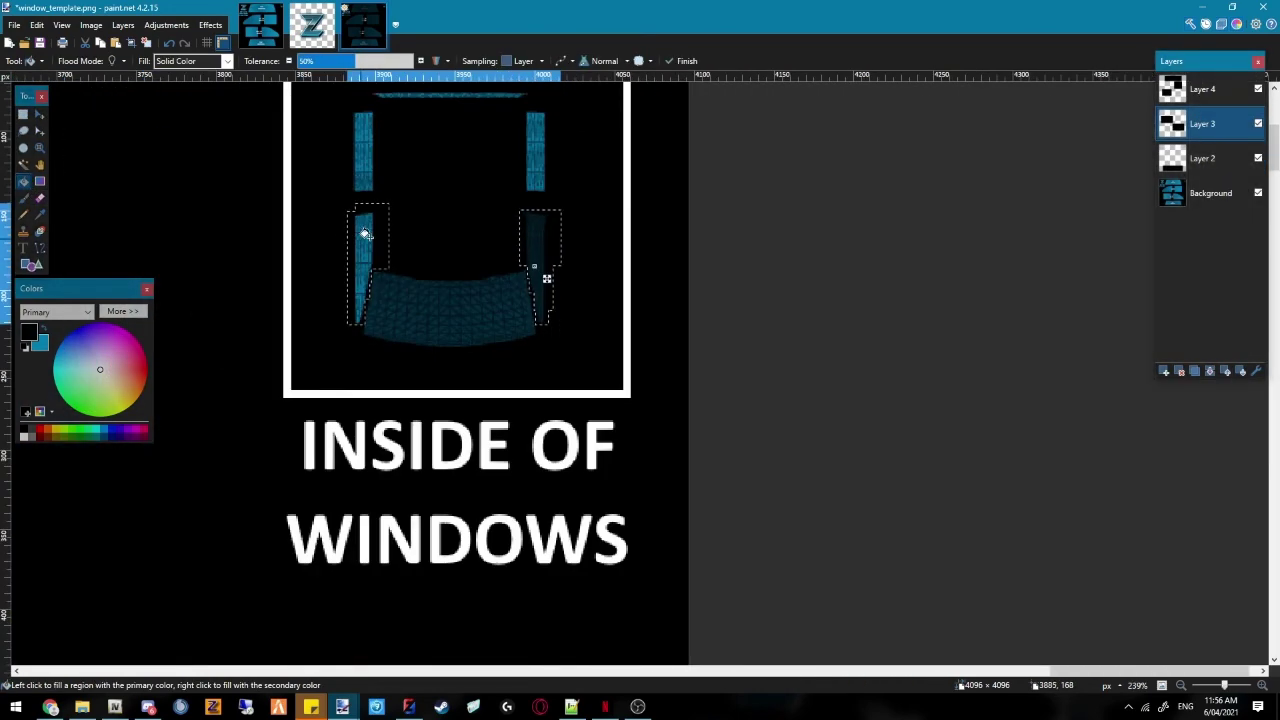
{"action": "left_click", "coordinate": [364, 232]}
{"action": "middle_click_drag", "start_coordinate": [452, 190], "coordinate": [491, 428]}
{"action": "key", "text": "ctrl+d"}
On Layer 4, fill one rectangle over the inset's rear windscreen and rear side windows with black, and clear the selection
{"action": "left_click", "coordinate": [1195, 89]}
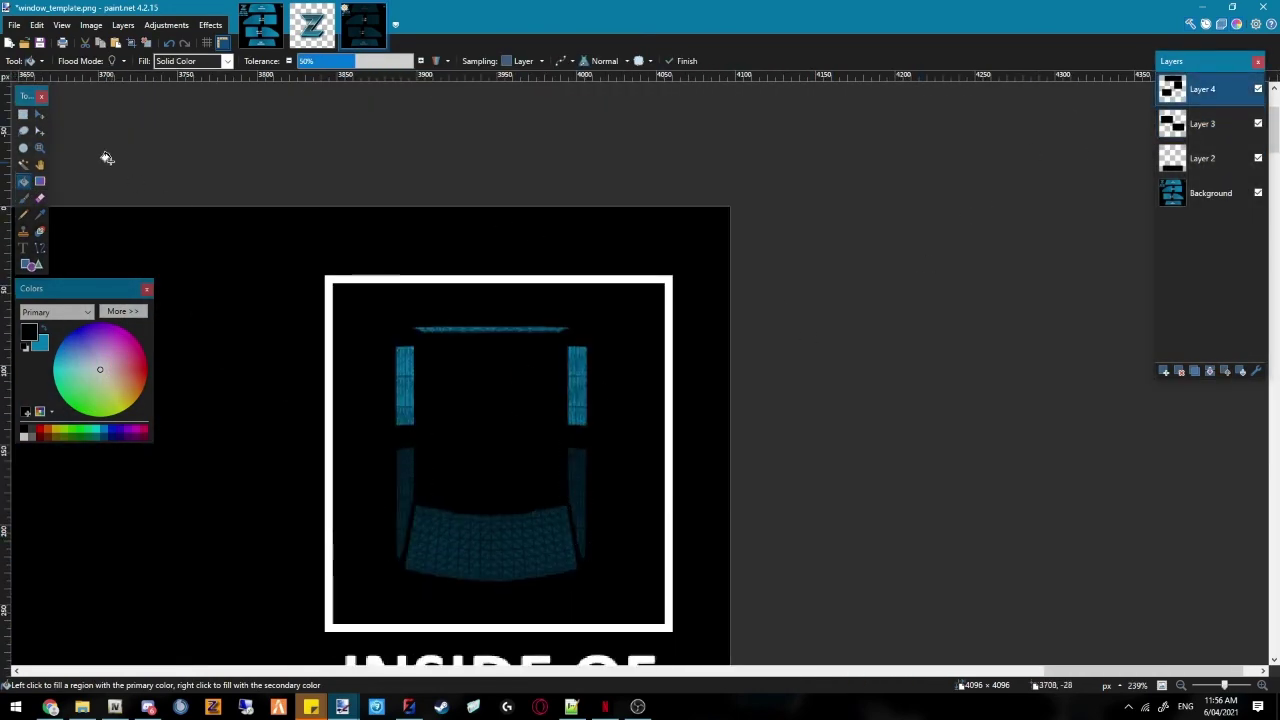
{"action": "scroll", "coordinate": [207, 229], "scroll_direction": "up", "scroll_amount": 3, "text": "ctrl"}
{"action": "key", "text": "s"}
{"action": "left_click_drag", "start_coordinate": [314, 234], "coordinate": [788, 468]}
{"action": "key", "text": "Delete"}
{"action": "key", "text": "f"}
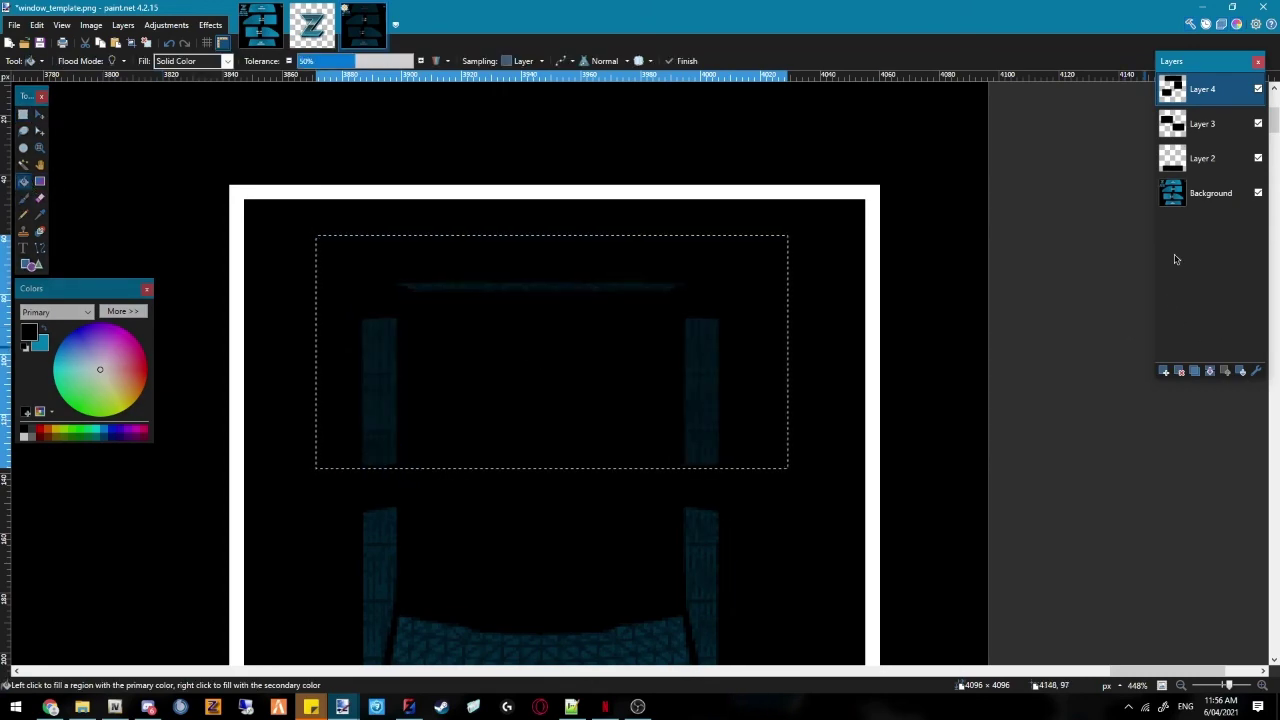
{"action": "key", "text": "ctrl+d"}
Delete the Background layer, leaving only the three tint layers on transparency
{"action": "key", "text": "alt+Page_Down"}
{"action": "key", "text": "alt+Page_Down"}
{"action": "key", "text": "alt+Page_Down"}
{"action": "left_click", "coordinate": [1180, 371]}
{"action": "scroll", "coordinate": [523, 363], "scroll_direction": "down", "scroll_amount": 10, "text": "ctrl"}
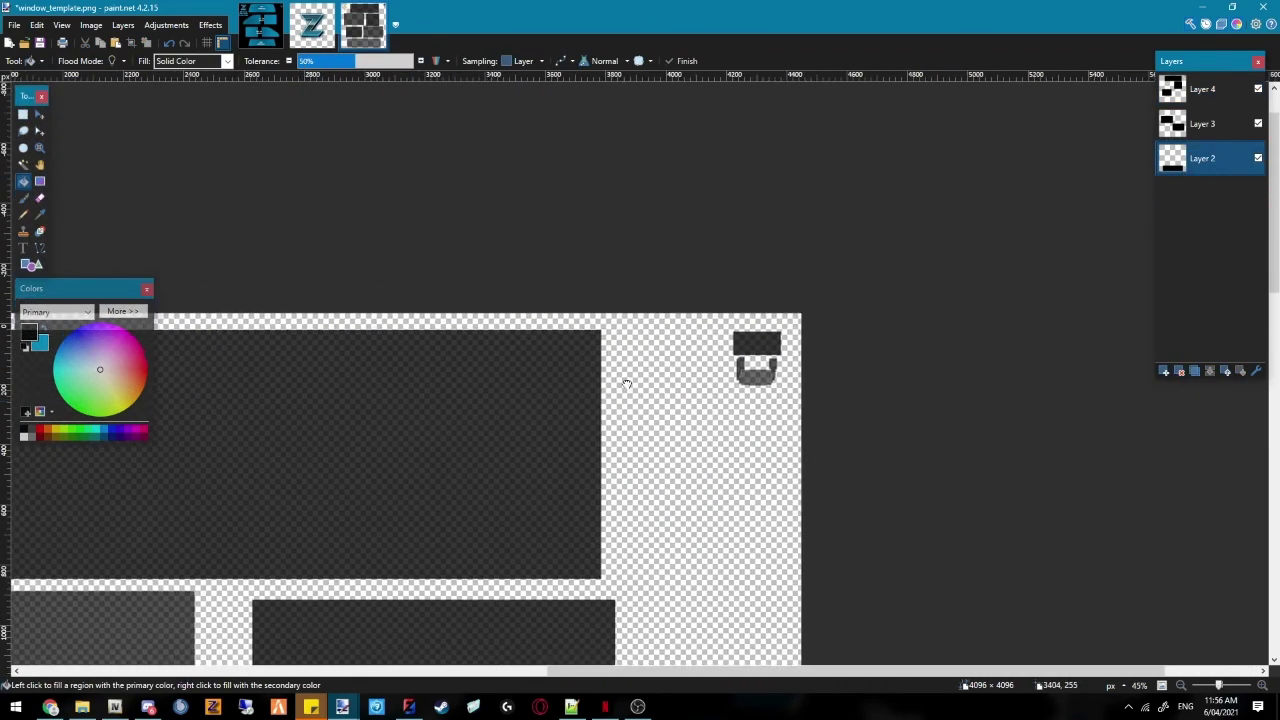
{"action": "scroll", "coordinate": [419, 343], "scroll_direction": "down", "scroll_amount": 2, "text": "ctrl"}
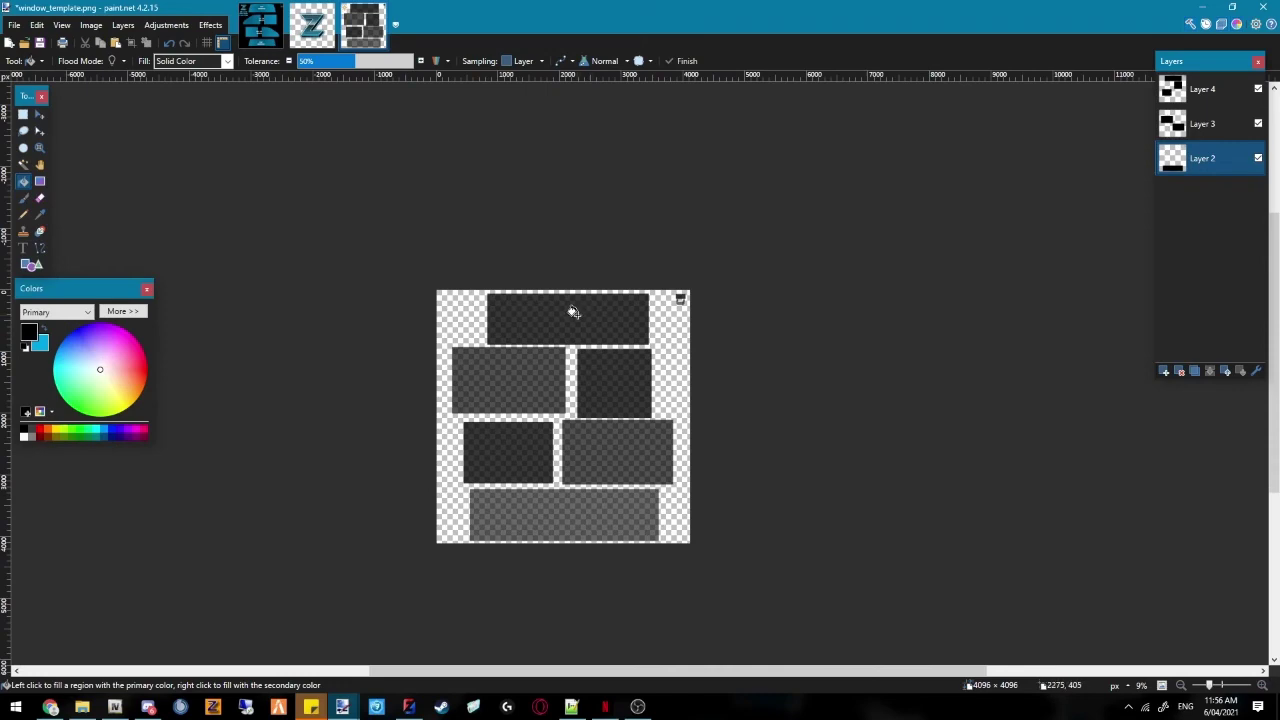
{"action": "scroll", "coordinate": [573, 312], "scroll_direction": "up", "scroll_amount": 4, "text": "ctrl"}
{"action": "scroll", "coordinate": [586, 320], "scroll_direction": "down", "scroll_amount": 4, "text": "ctrl"}
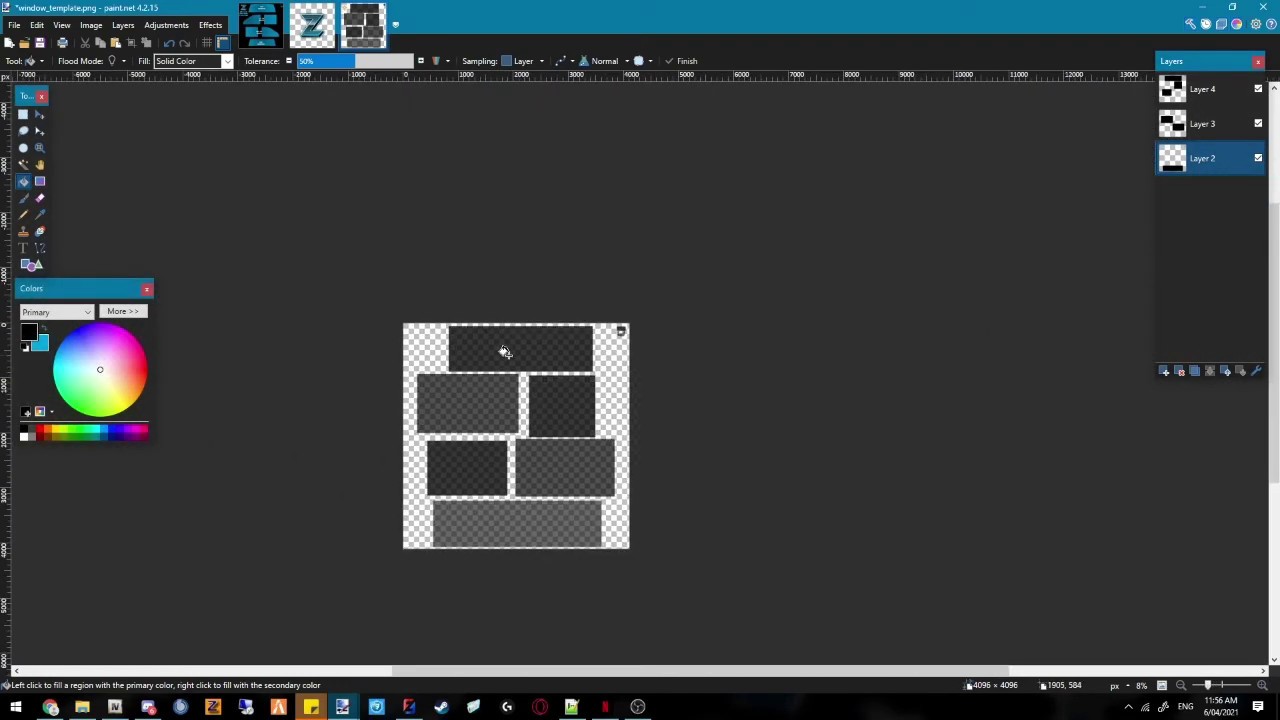
{"action": "scroll", "coordinate": [503, 349], "scroll_direction": "up", "scroll_amount": 5, "text": "ctrl"}
{"action": "scroll", "coordinate": [495, 337], "scroll_direction": "down", "scroll_amount": 6, "text": "ctrl"}
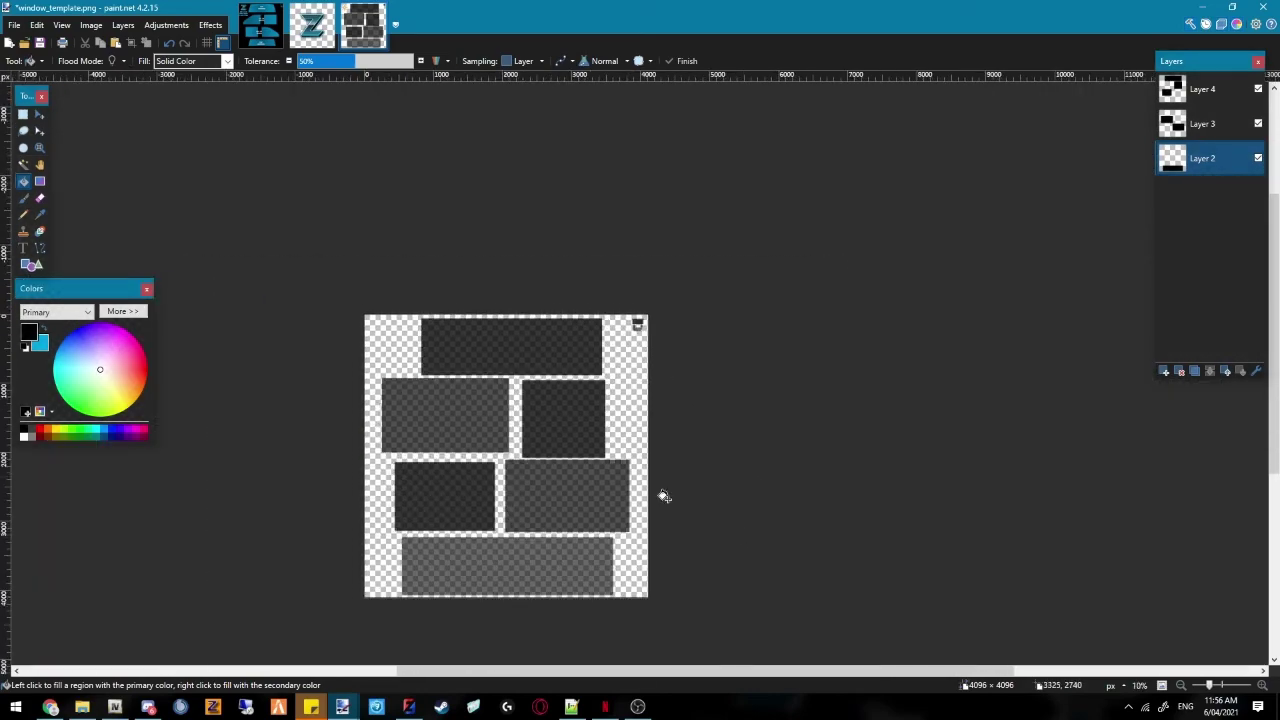
{"action": "scroll", "coordinate": [567, 377], "scroll_direction": "up", "scroll_amount": 3, "text": "ctrl"}
{"action": "scroll", "coordinate": [570, 330], "scroll_direction": "down", "scroll_amount": 1, "text": "ctrl"}
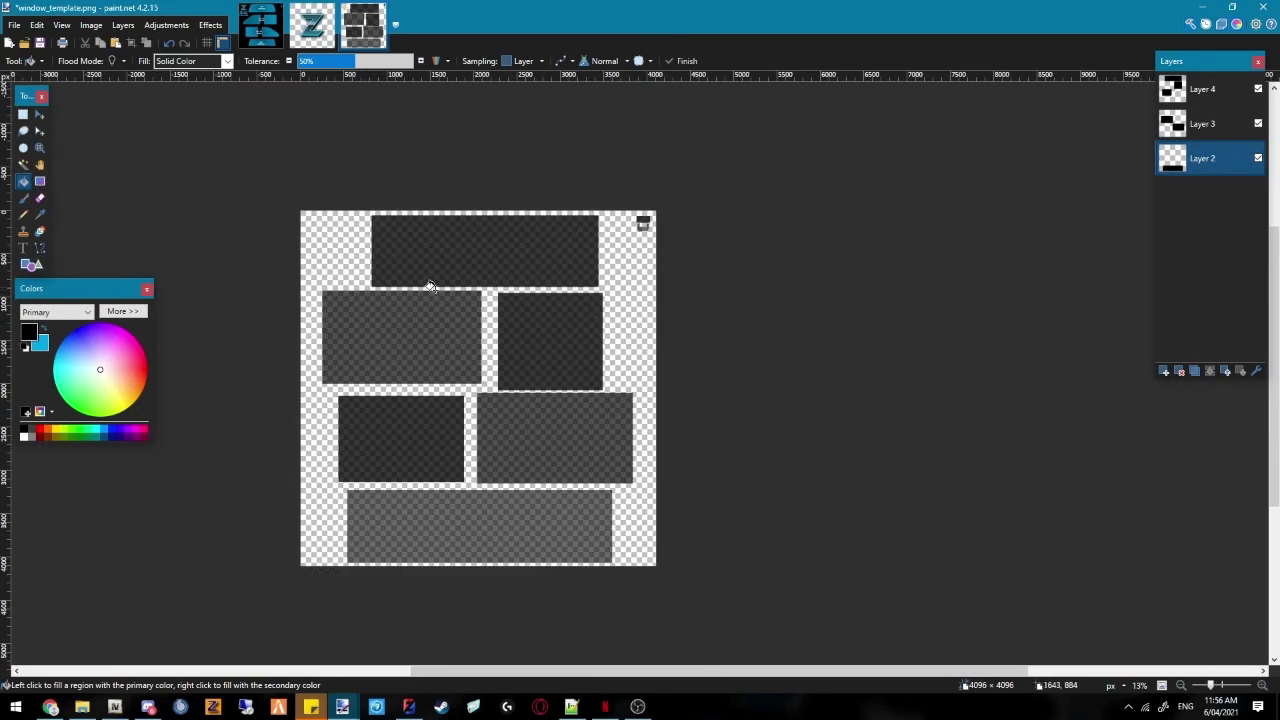
{"action": "scroll", "coordinate": [440, 288], "scroll_direction": "down", "scroll_amount": 2, "text": "ctrl"}
{"action": "scroll", "coordinate": [370, 276], "scroll_direction": "up", "scroll_amount": 4, "text": "ctrl"}
{"action": "scroll", "coordinate": [340, 282], "scroll_direction": "down", "scroll_amount": 3, "text": "ctrl"}
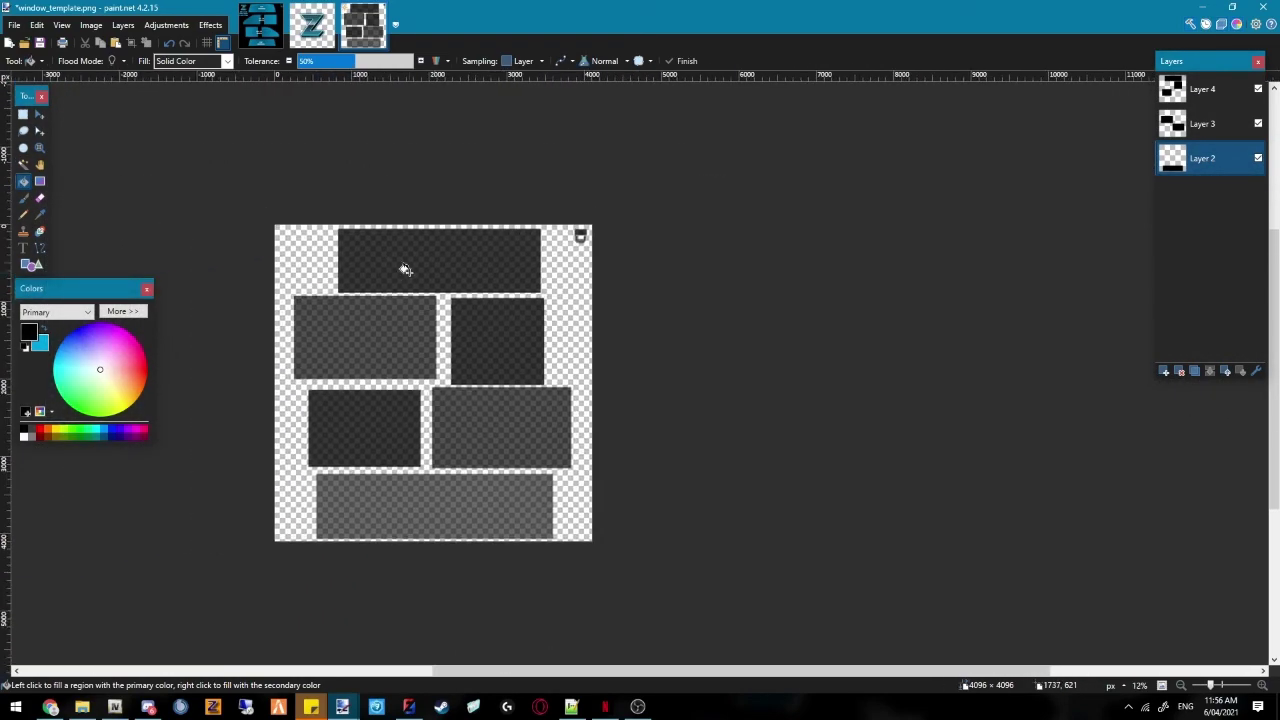
{"action": "scroll", "coordinate": [406, 266], "scroll_direction": "up", "scroll_amount": 5, "text": "ctrl"}
{"action": "scroll", "coordinate": [449, 286], "scroll_direction": "down", "scroll_amount": 4, "text": "ctrl"}
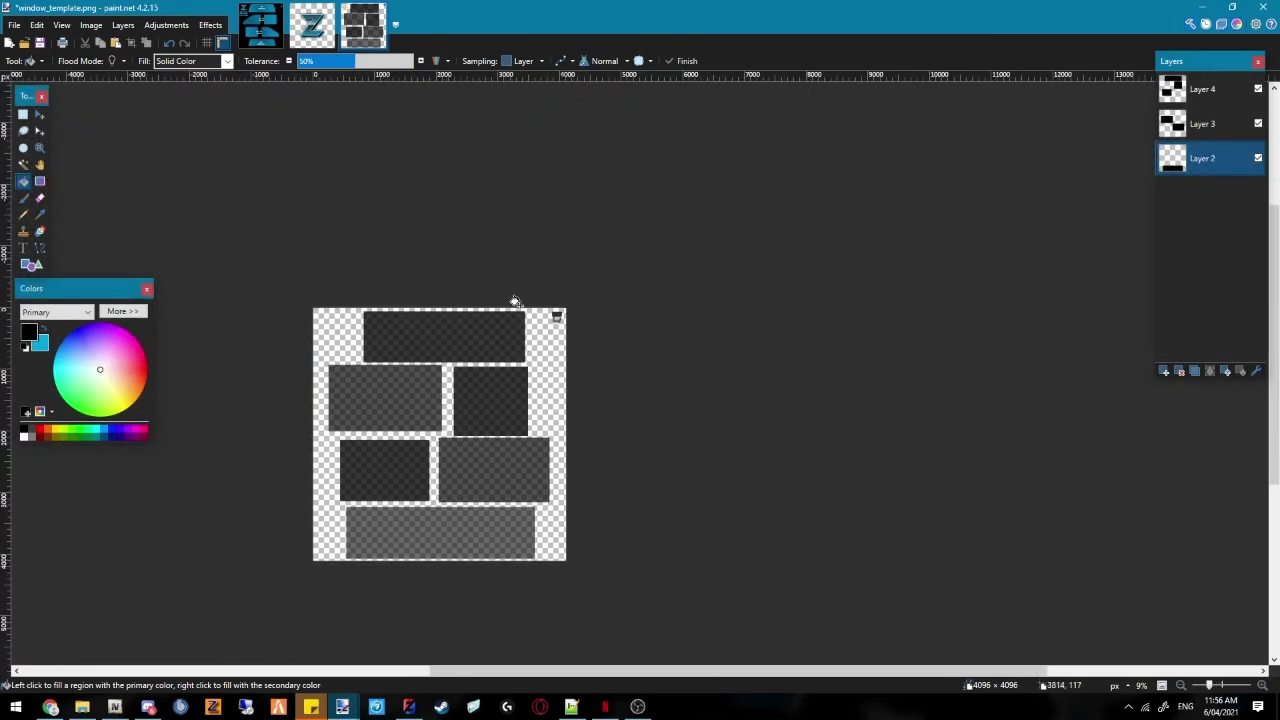
{"action": "scroll", "coordinate": [354, 277], "scroll_direction": "up", "scroll_amount": 4, "text": "ctrl"}
{"action": "scroll", "coordinate": [369, 310], "scroll_direction": "down", "scroll_amount": 3, "text": "ctrl"}
{"action": "scroll", "coordinate": [450, 385], "scroll_direction": "up", "scroll_amount": 5, "text": "ctrl"}
{"action": "scroll", "coordinate": [381, 329], "scroll_direction": "down", "scroll_amount": 4, "text": "ctrl"}
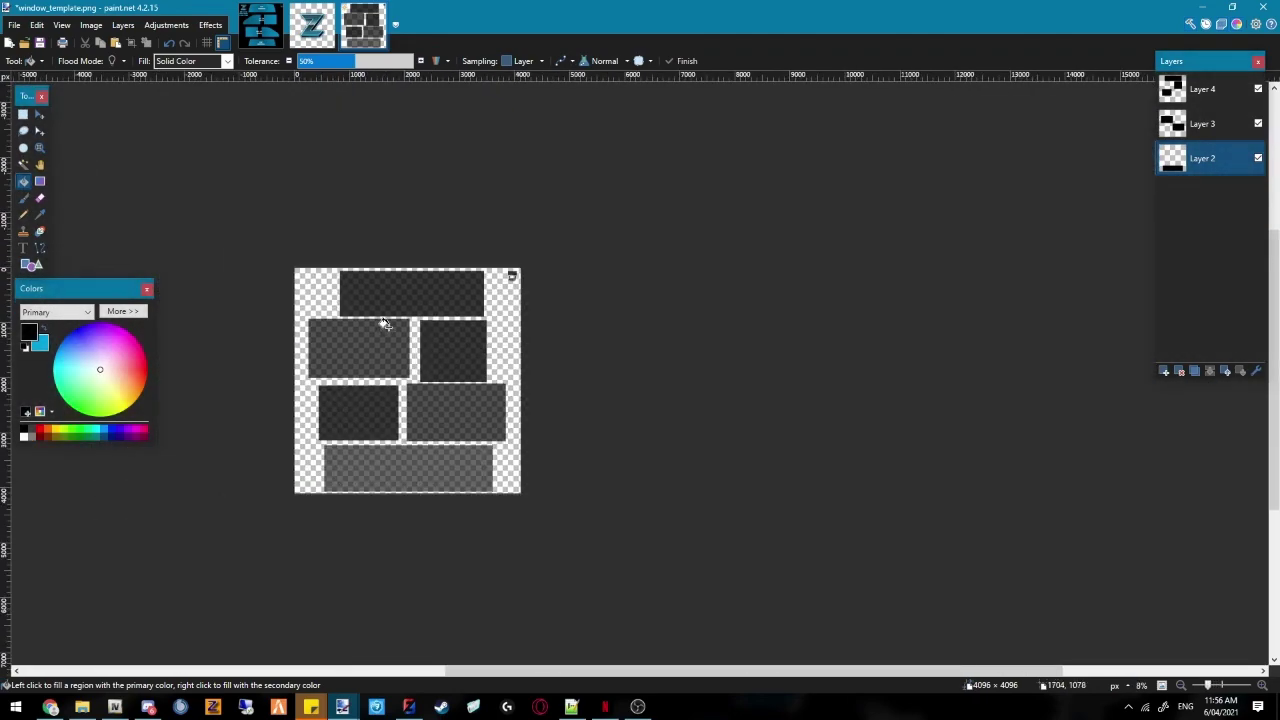
{"action": "scroll", "coordinate": [383, 323], "scroll_direction": "up", "scroll_amount": 5, "text": "ctrl"}
{"action": "scroll", "coordinate": [372, 350], "scroll_direction": "down", "scroll_amount": 4, "text": "ctrl"}
{"action": "scroll", "coordinate": [367, 385], "scroll_direction": "up", "scroll_amount": 3, "text": "ctrl"}
{"action": "scroll", "coordinate": [360, 397], "scroll_direction": "down", "scroll_amount": 3, "text": "ctrl"}
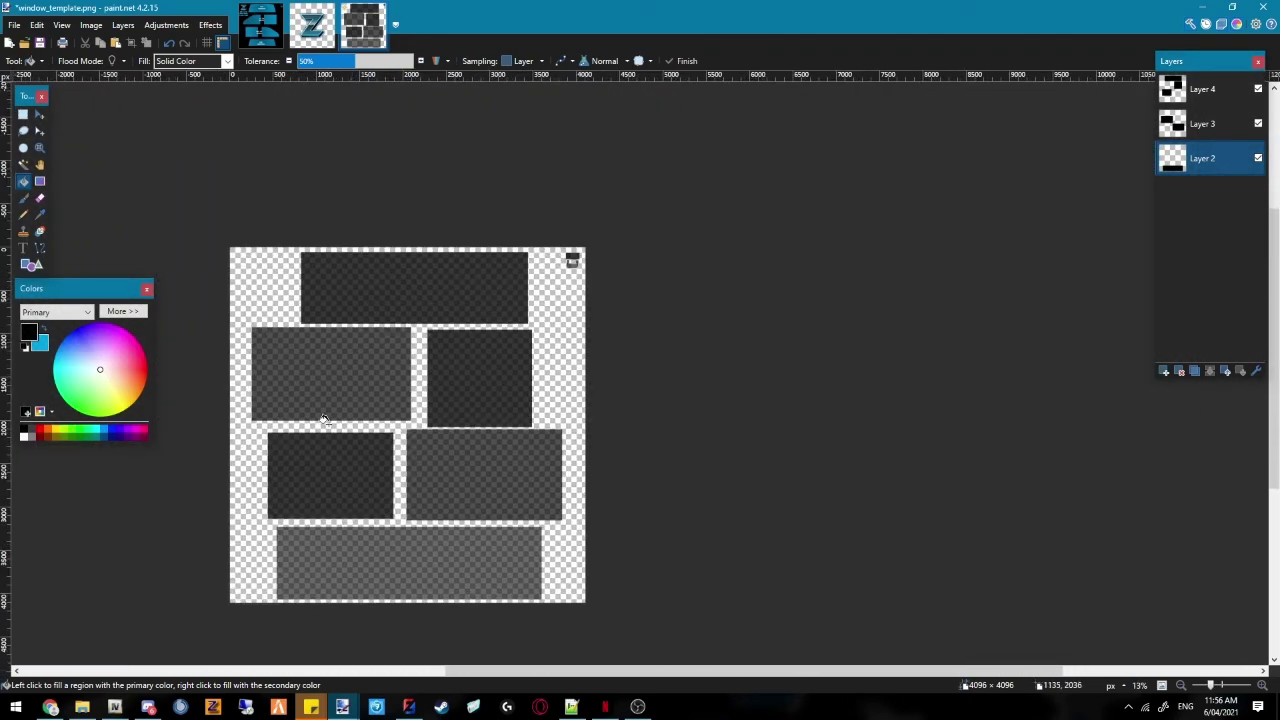